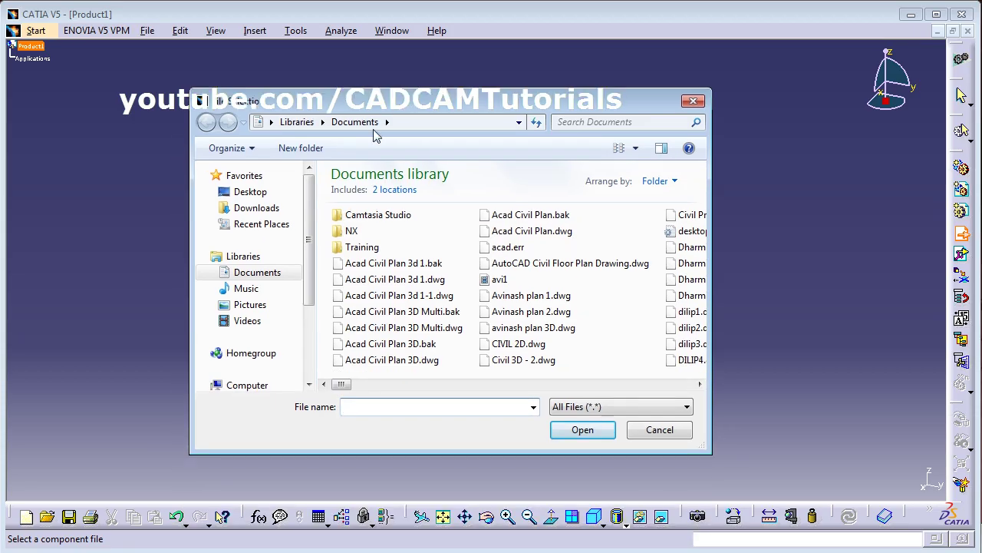
Browse to the CATIA folder on Local Disk (C:) and select the Plate file
click(248, 386)
click(409, 213)
double_click(409, 212)
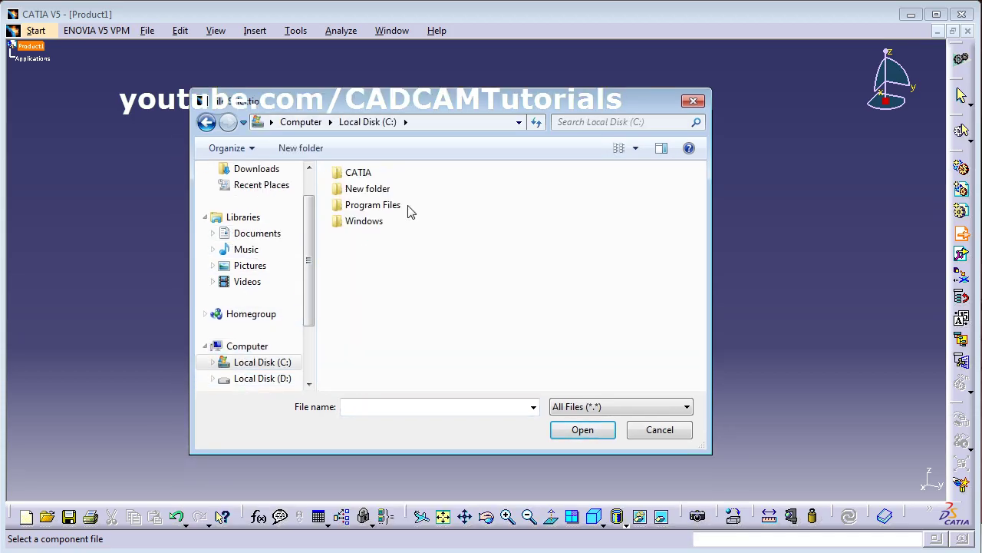
double_click(362, 172)
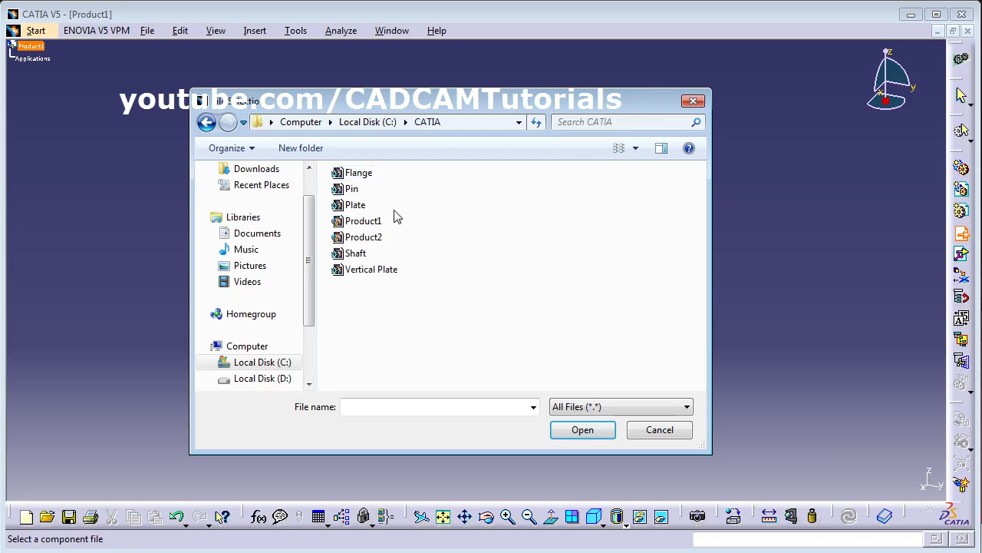
click(355, 208)
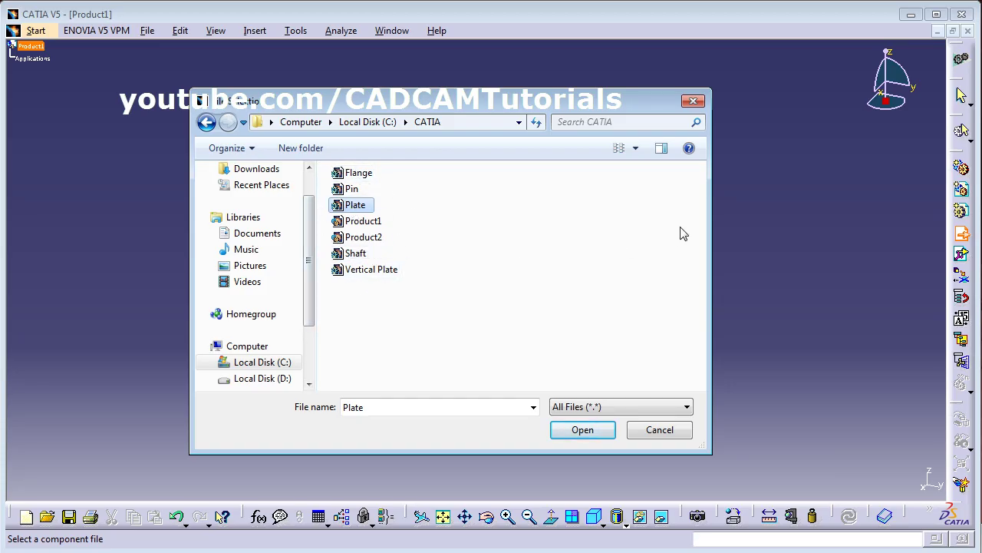
Show the component files as large icons and insert the Plate file into Product1 as an existing component
click(637, 149)
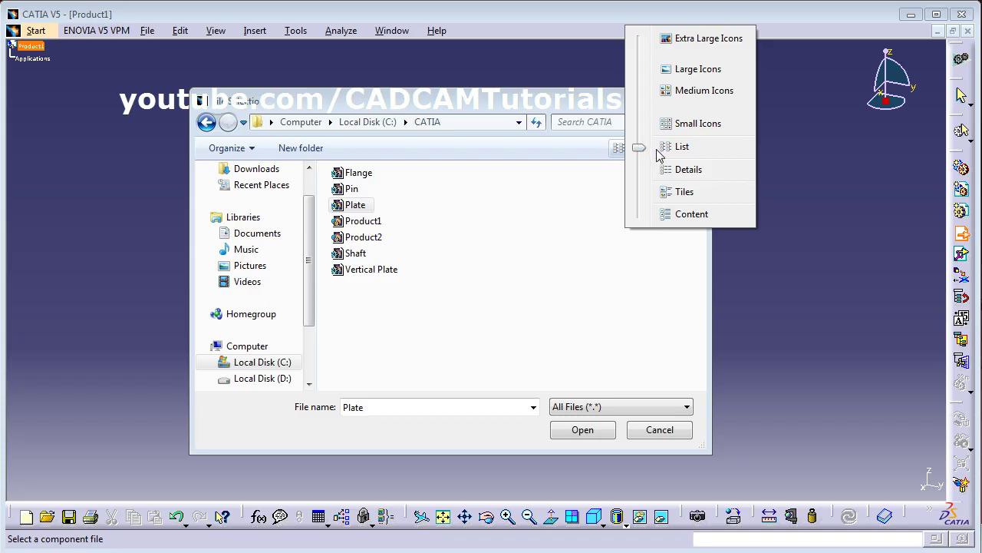
click(704, 93)
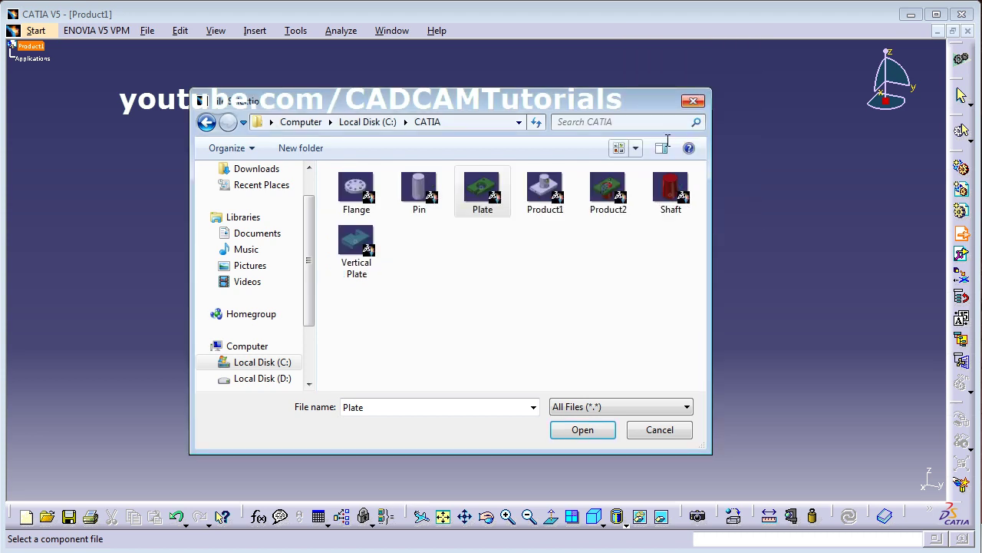
click(636, 149)
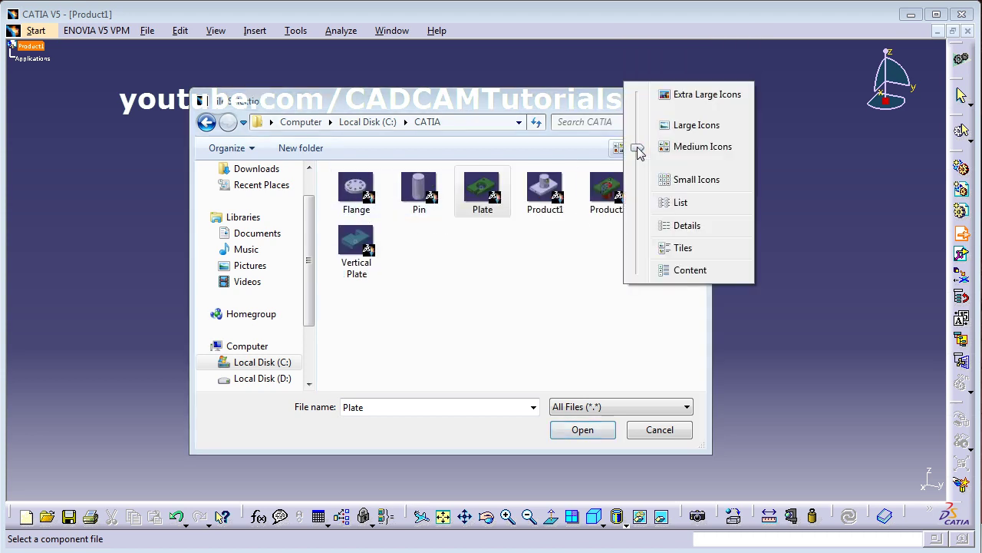
click(709, 127)
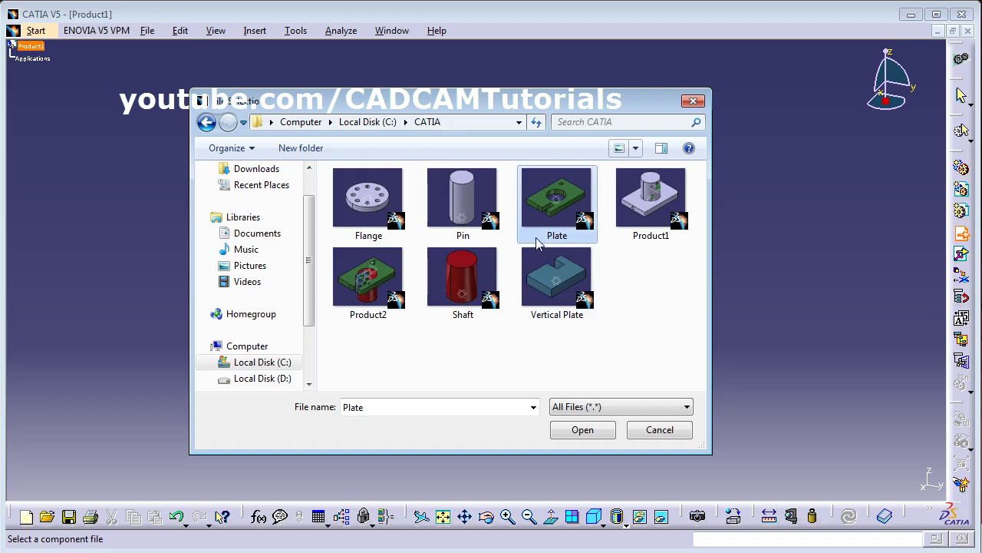
click(558, 201)
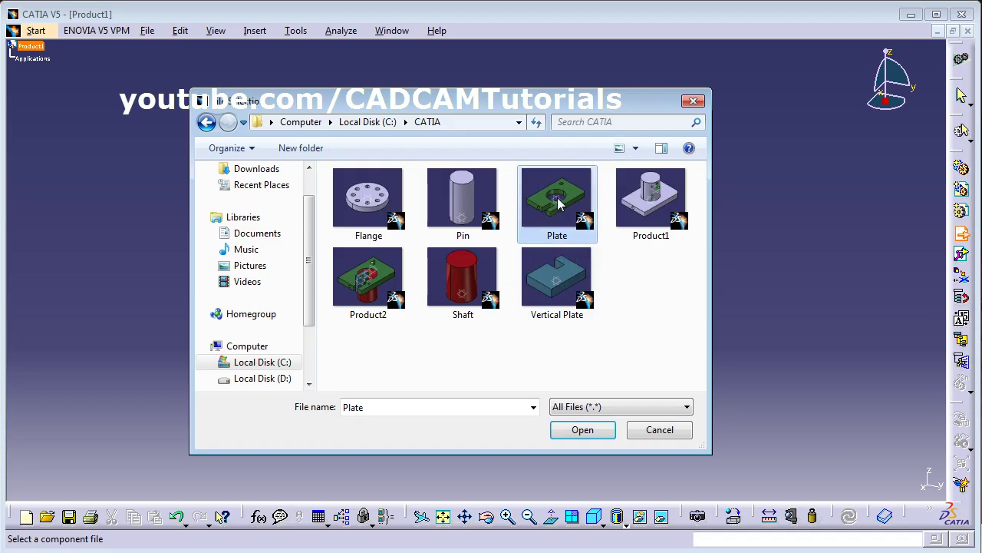
click(588, 432)
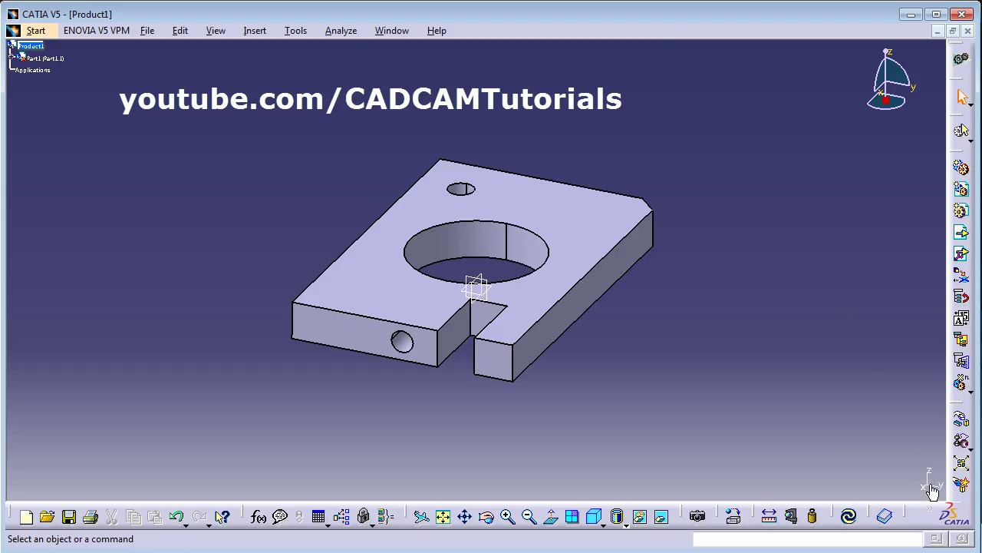
Pull the hidden Space Analysis, move and scene toolbars out as floating toolbars and dock the constraints toolbar above the model
drag(915, 516, 694, 367)
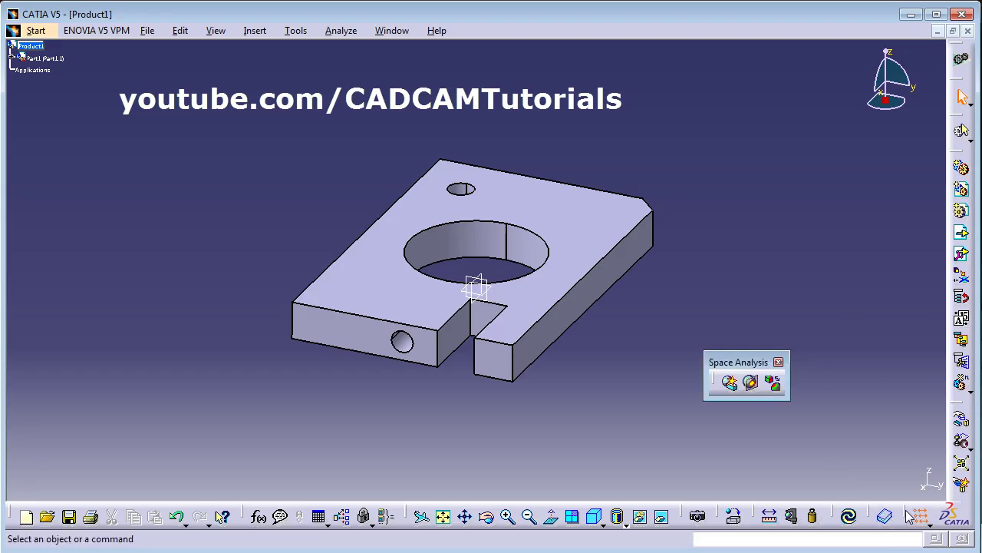
drag(910, 516, 814, 270)
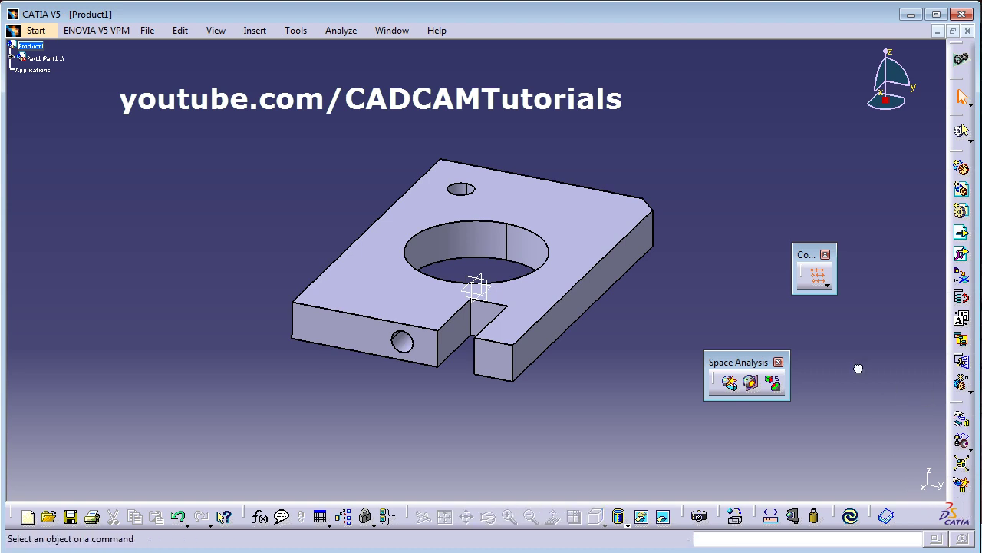
double_click(961, 404)
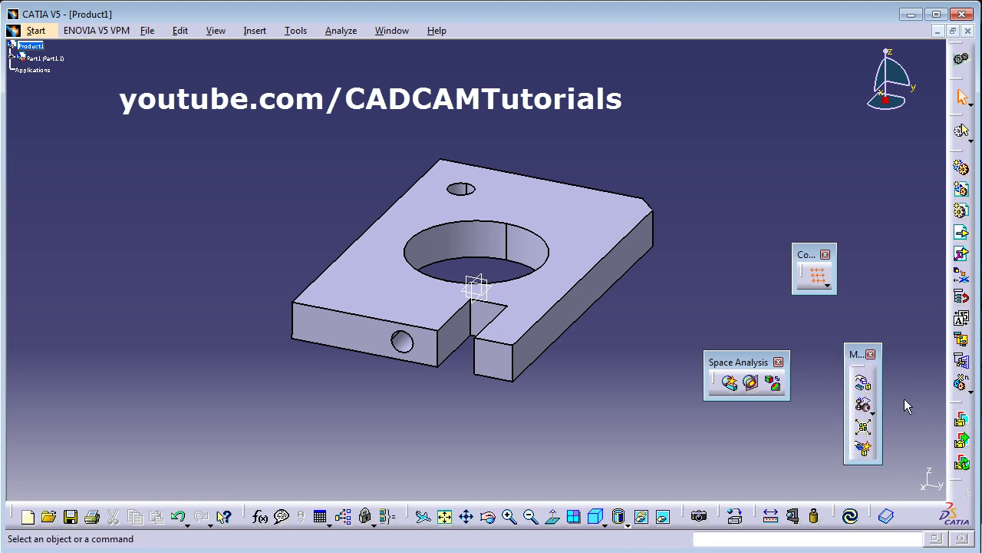
double_click(965, 491)
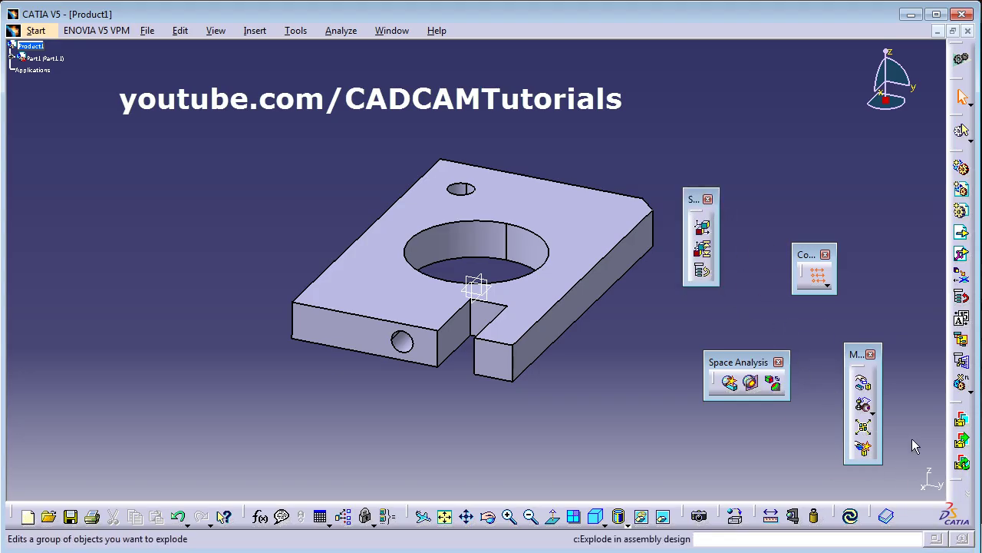
drag(965, 495, 545, 35)
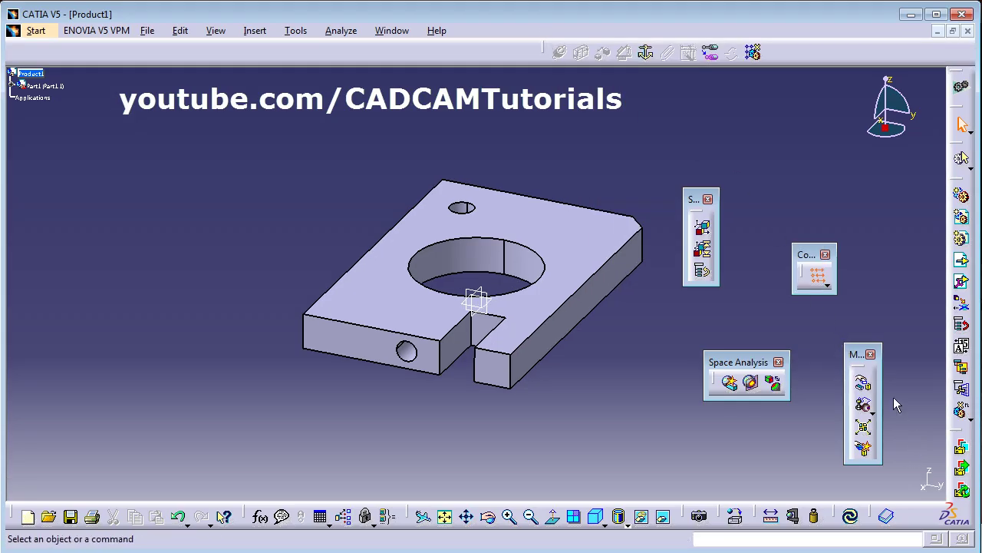
Dock the move toolbar beside the model and the Space Analysis and Update toolbars below it, closing the floating "Co..." toolbar
drag(858, 358, 949, 371)
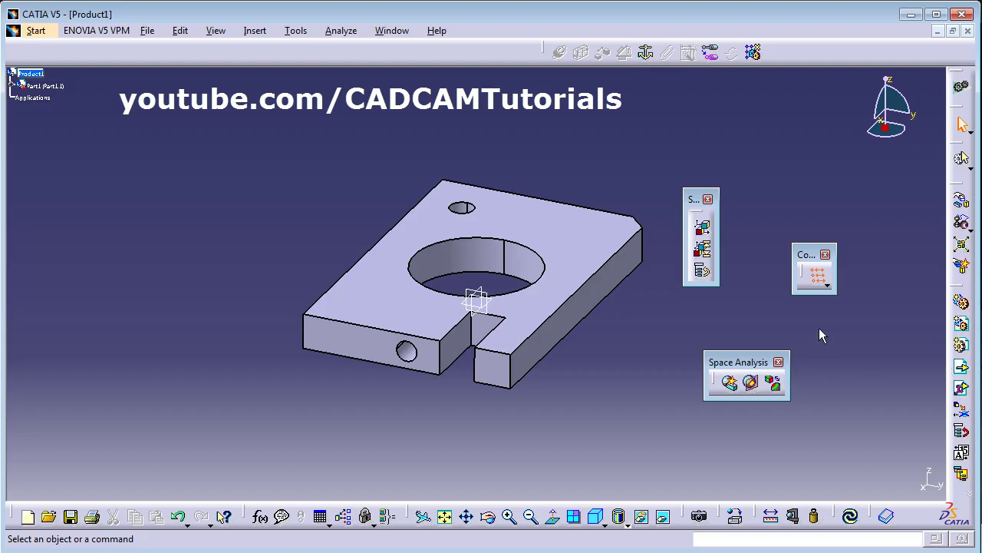
click(825, 255)
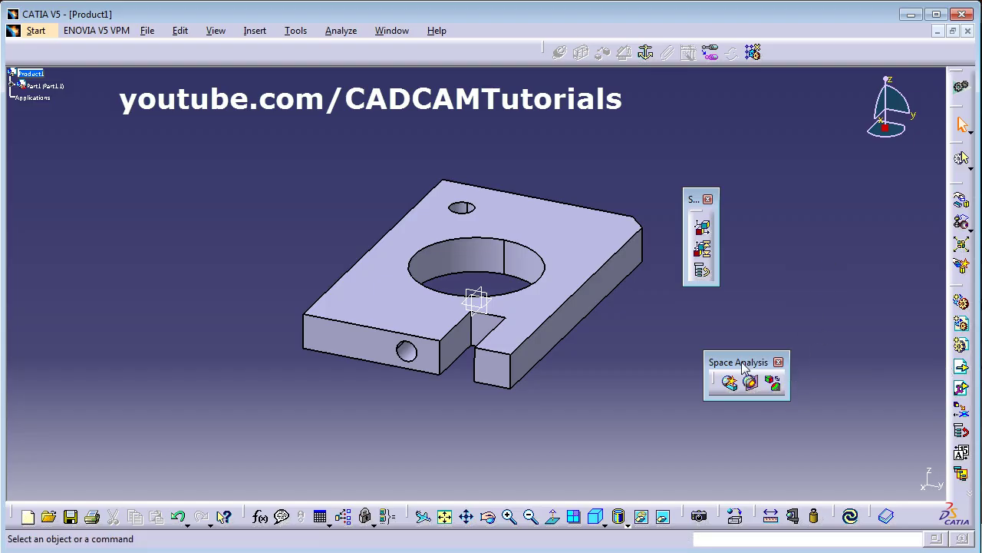
drag(743, 368, 769, 506)
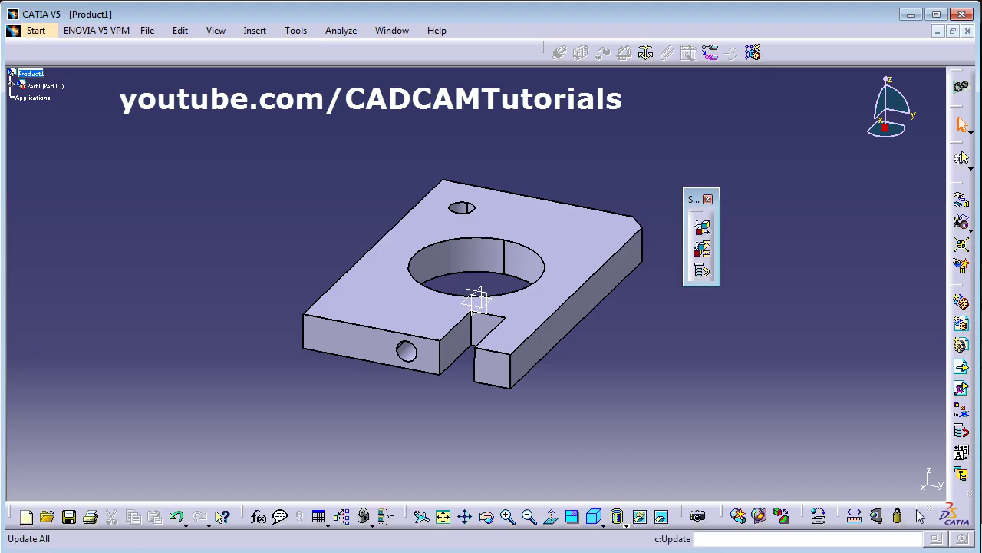
drag(921, 512, 399, 507)
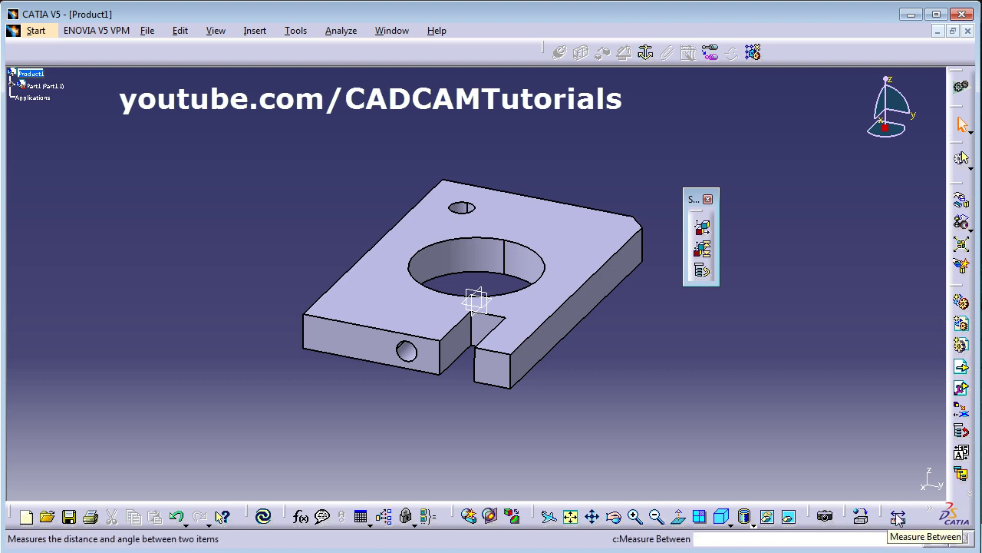
Undock the Measure, catalog browser and apply material toolbars so that they float over the model
drag(880, 516, 714, 411)
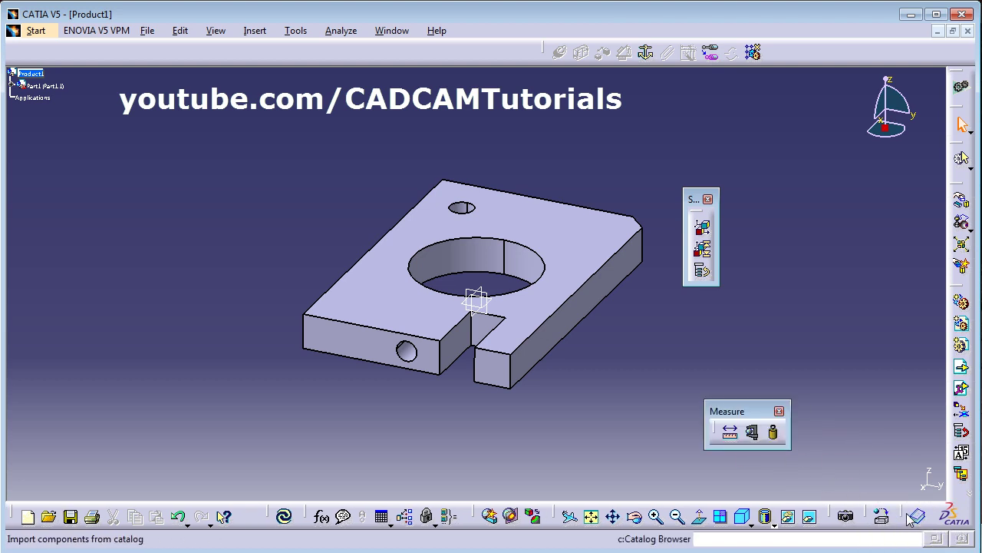
drag(908, 516, 872, 455)
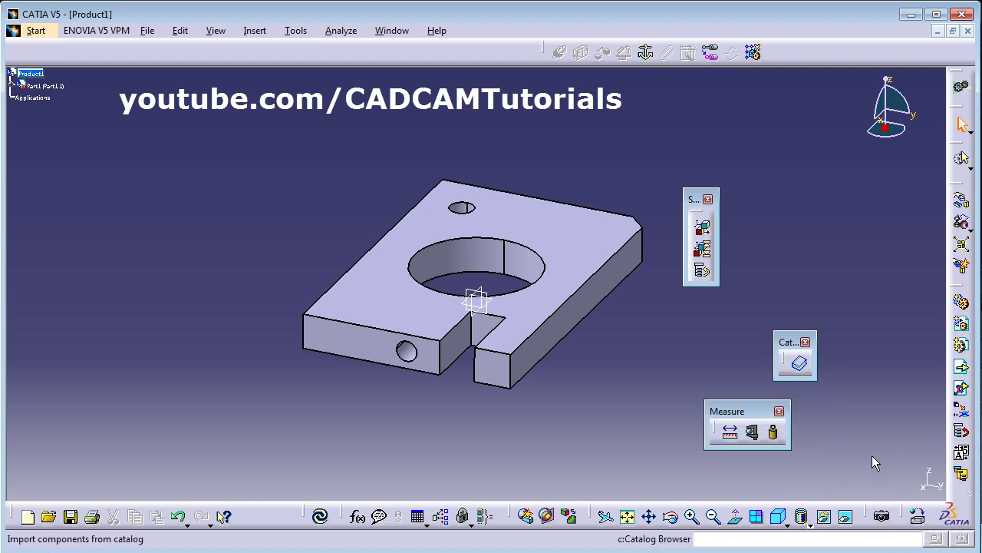
double_click(906, 516)
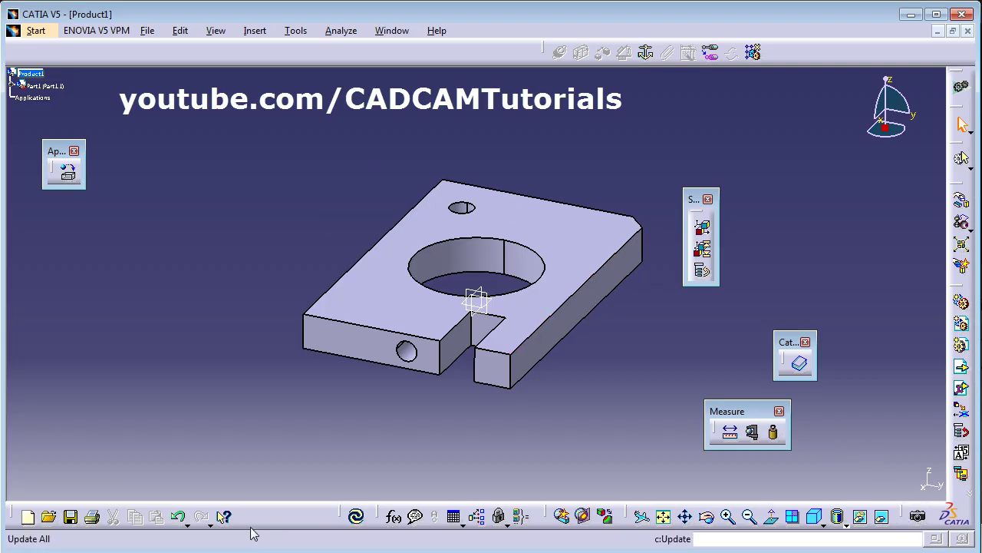
Dock the Measure, scene and apply material toolbars, close the catalog browser toolbar, and move the product structure tools above the move tools
drag(742, 415, 885, 498)
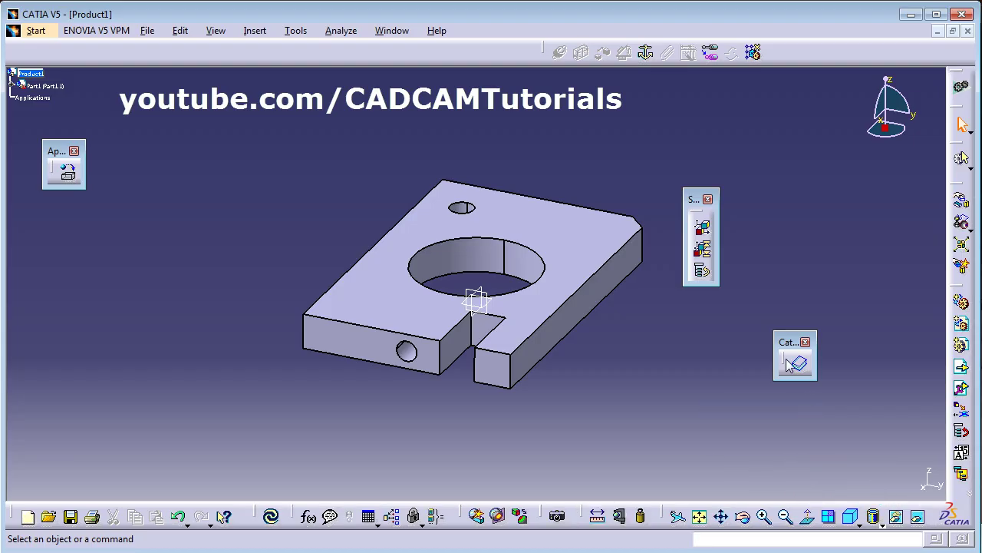
click(806, 343)
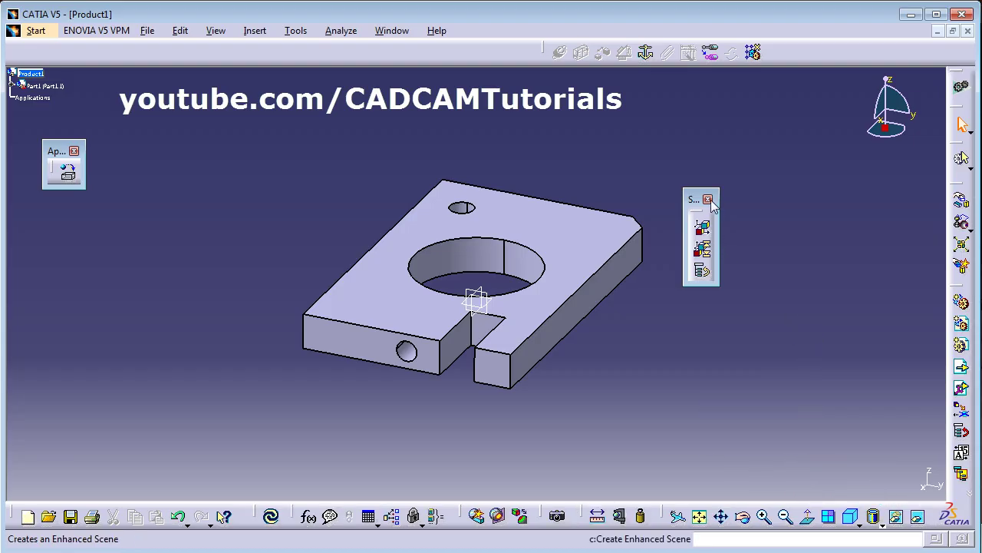
drag(694, 201, 951, 421)
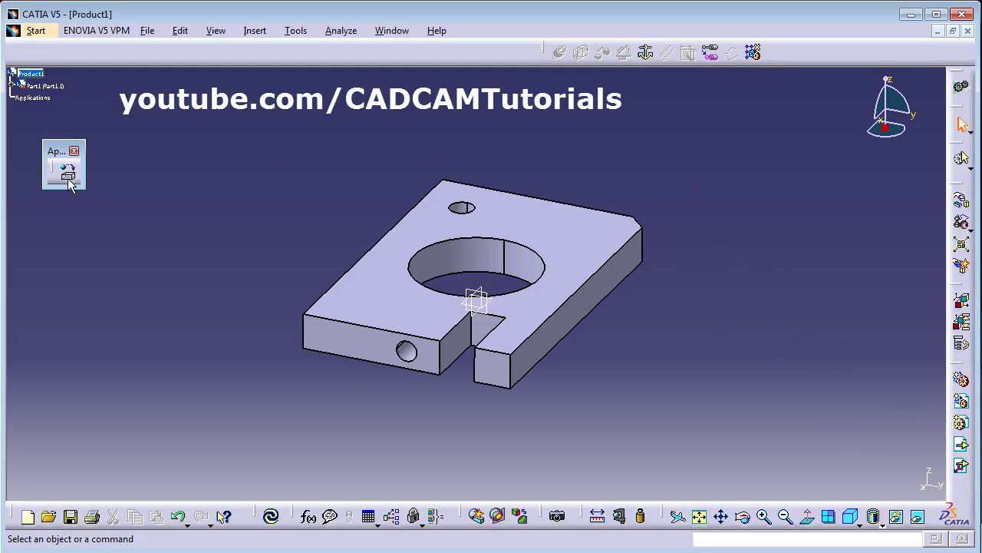
drag(47, 153, 890, 505)
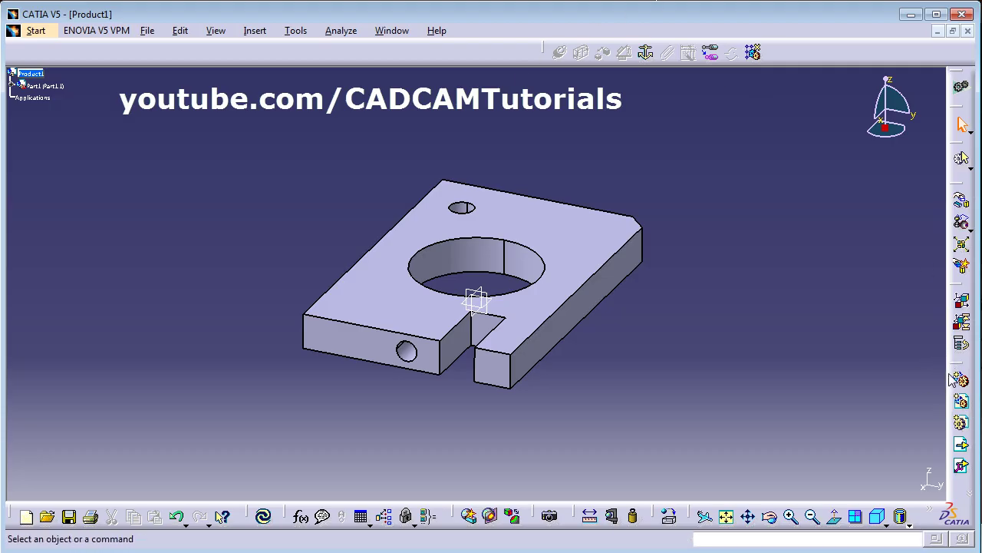
drag(954, 375, 949, 147)
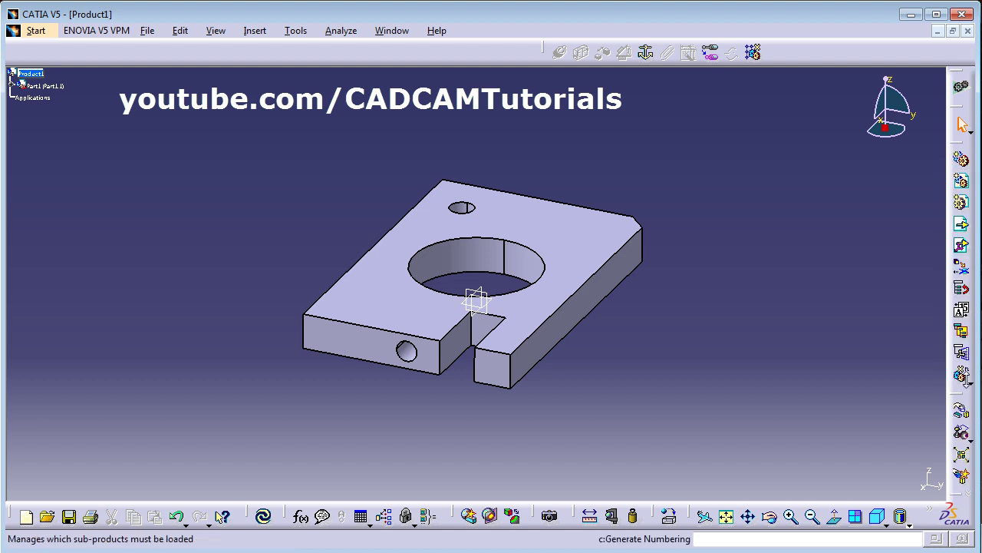
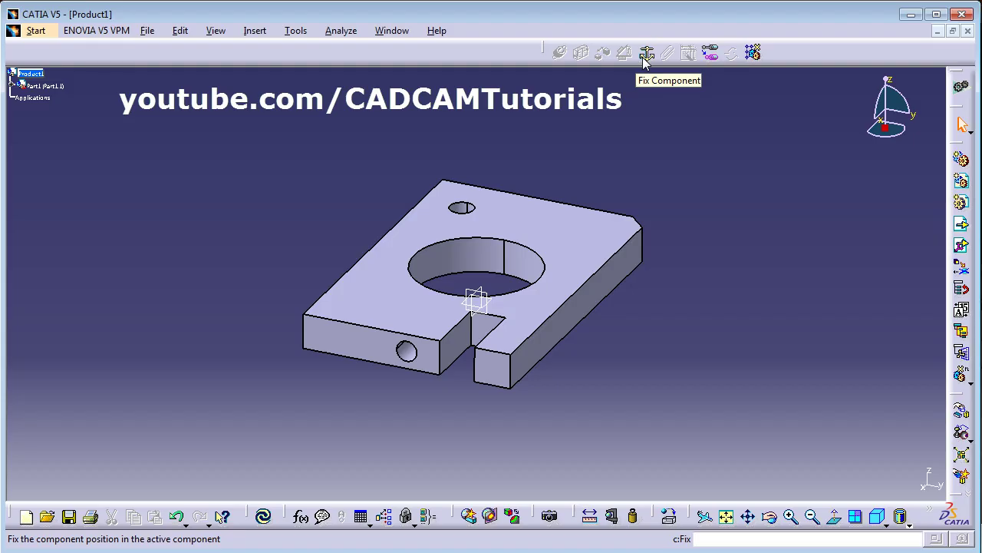
Fix the plate's position in the assembly with the Fix Component constraint
click(647, 53)
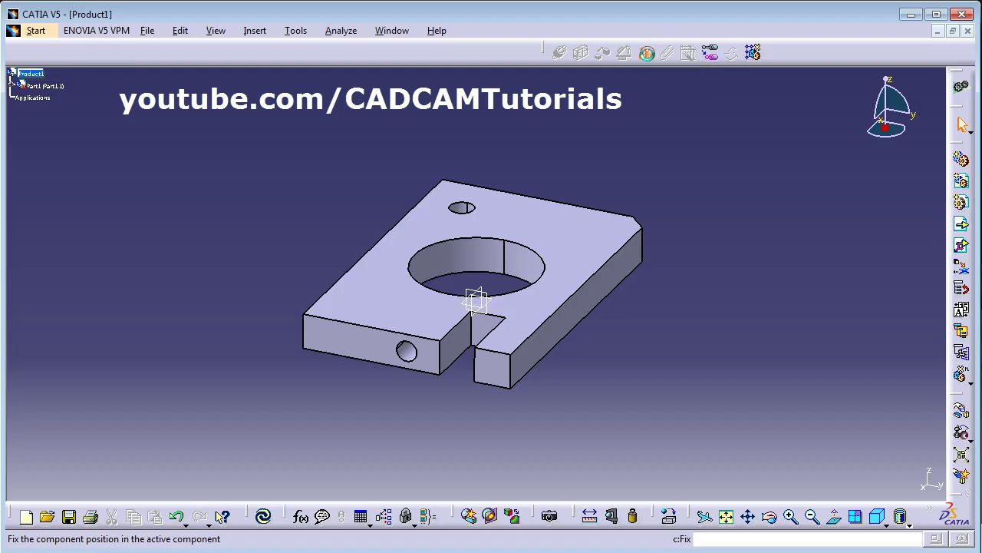
click(581, 259)
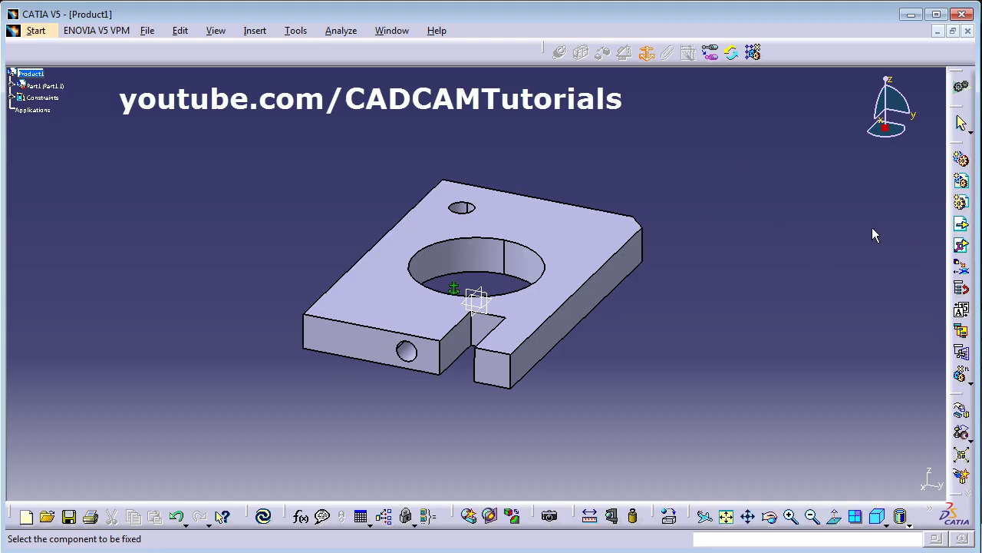
Insert the Shaft file from the CATIA folder into Product1 as an existing component
click(961, 226)
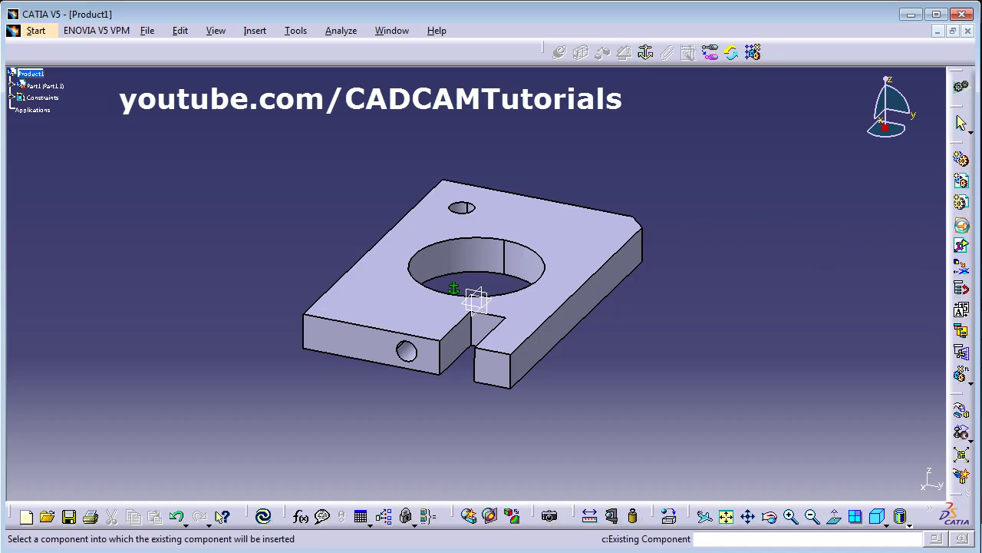
click(36, 75)
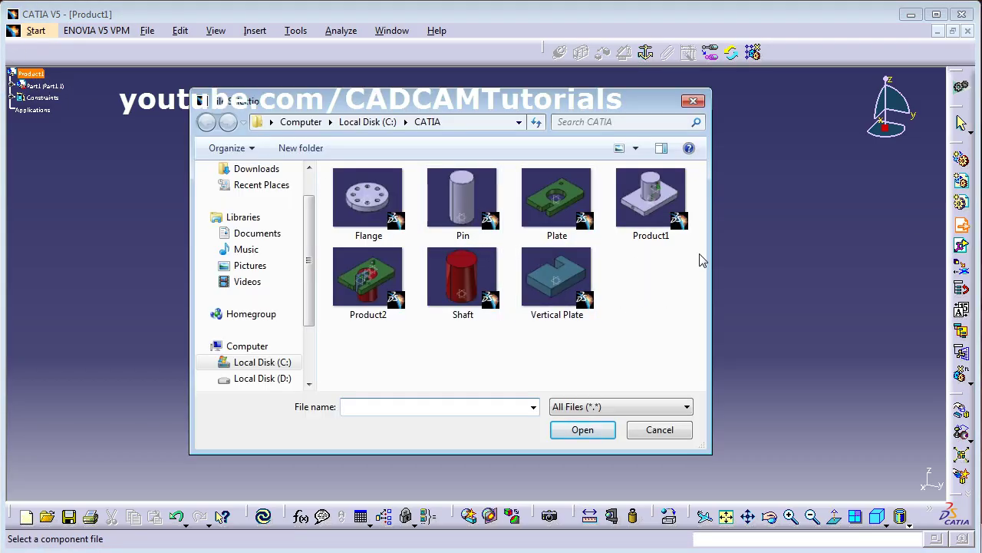
click(445, 287)
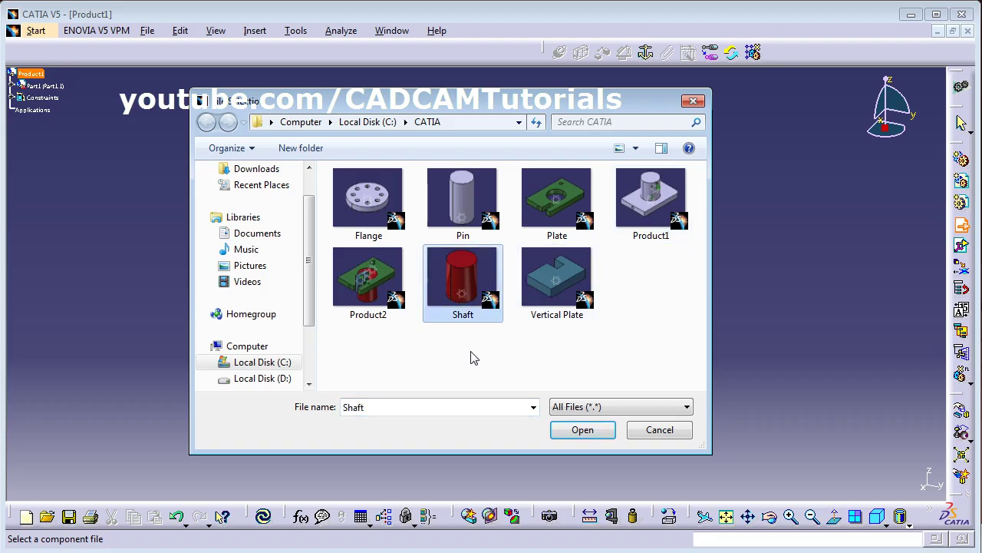
click(585, 431)
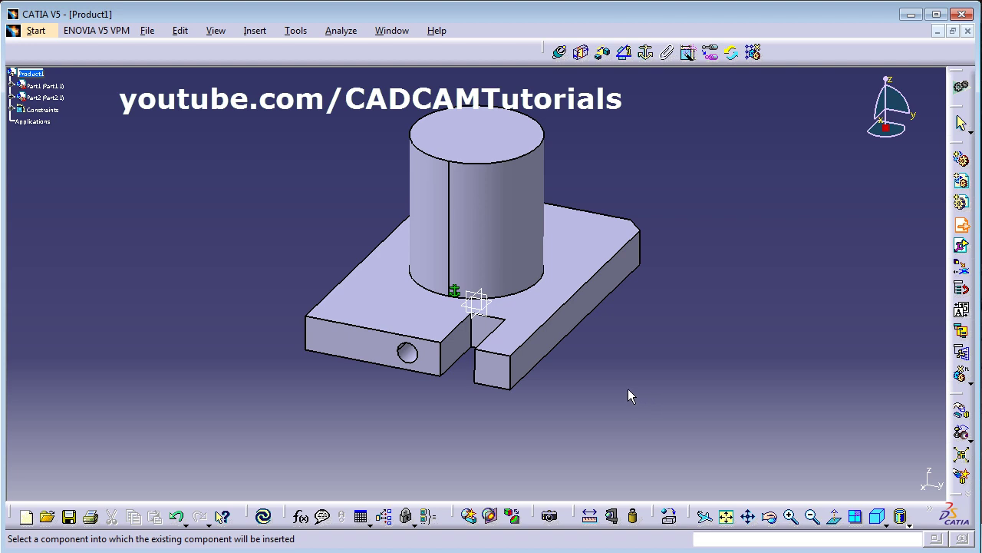
Use Manipulation to move the shaft along the X axis and along the Y axis, away from the plate's large hole
middle_drag(566, 345, 511, 358)
click(955, 399)
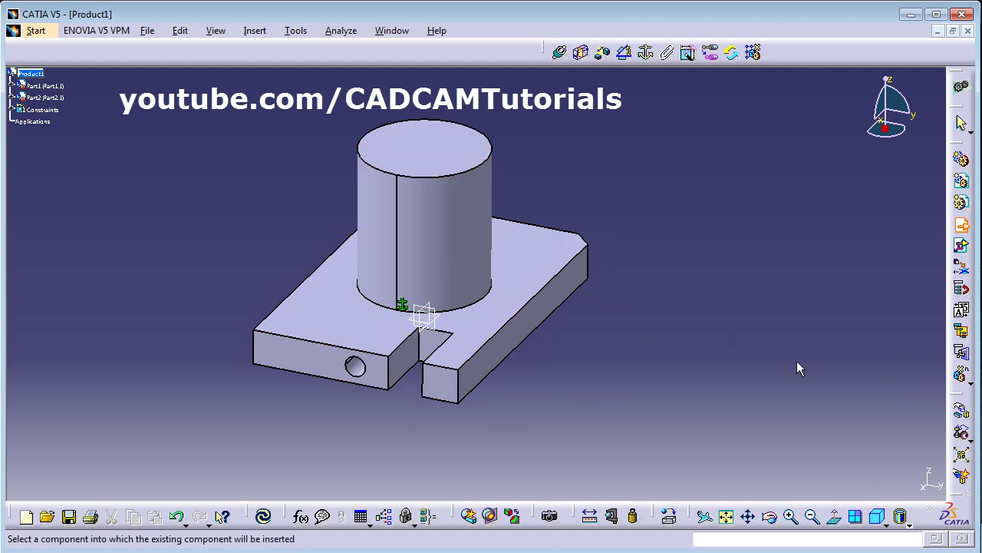
click(963, 421)
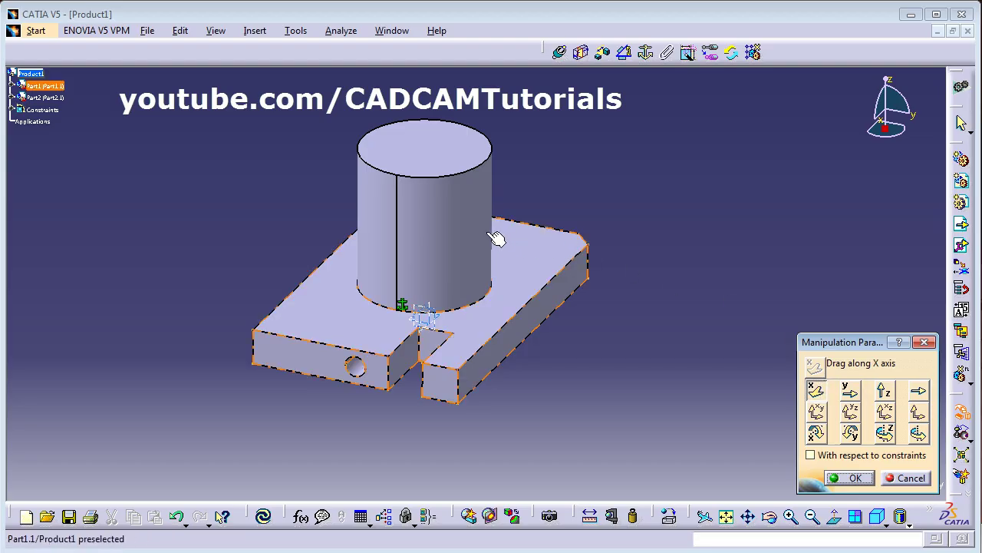
drag(451, 248, 416, 252)
click(850, 393)
drag(456, 281, 746, 399)
Reposition the shaft freely in the XY plane so that it stands beside the plate, clear of the large hole
click(885, 391)
click(816, 413)
drag(661, 357, 588, 269)
drag(527, 270, 620, 347)
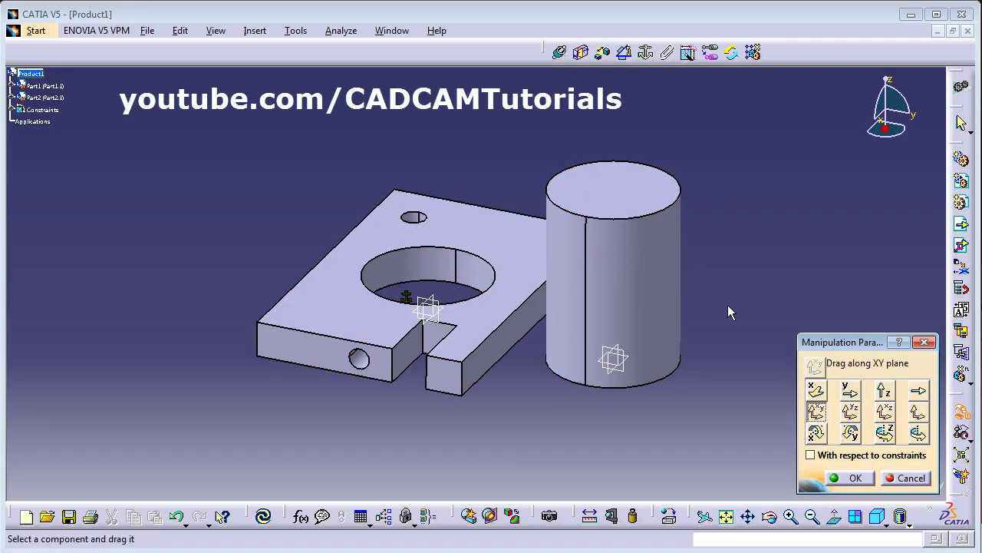
Rotate the shaft slightly around the X axis and around the Y axis, and accept the manipulation
click(816, 434)
drag(651, 302, 558, 309)
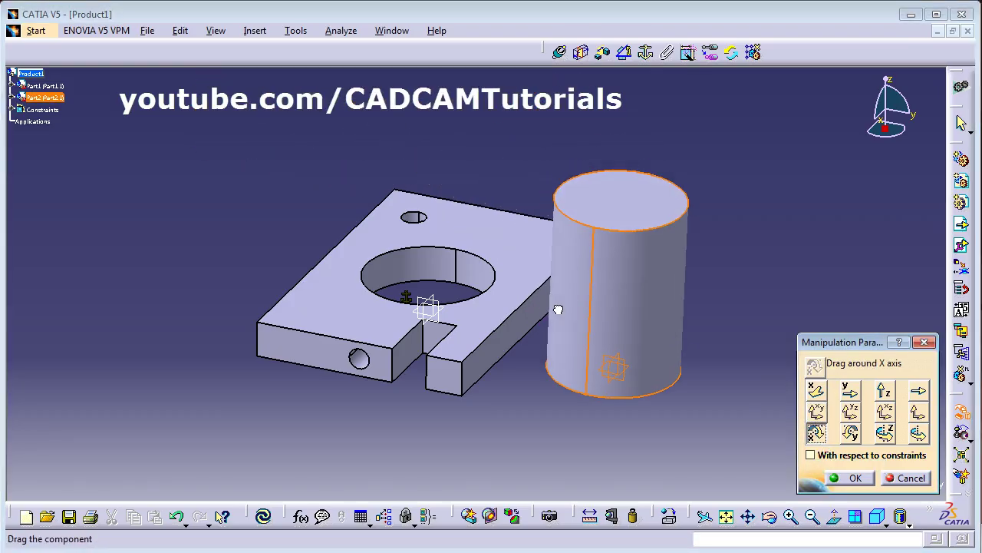
click(850, 433)
drag(619, 358, 579, 350)
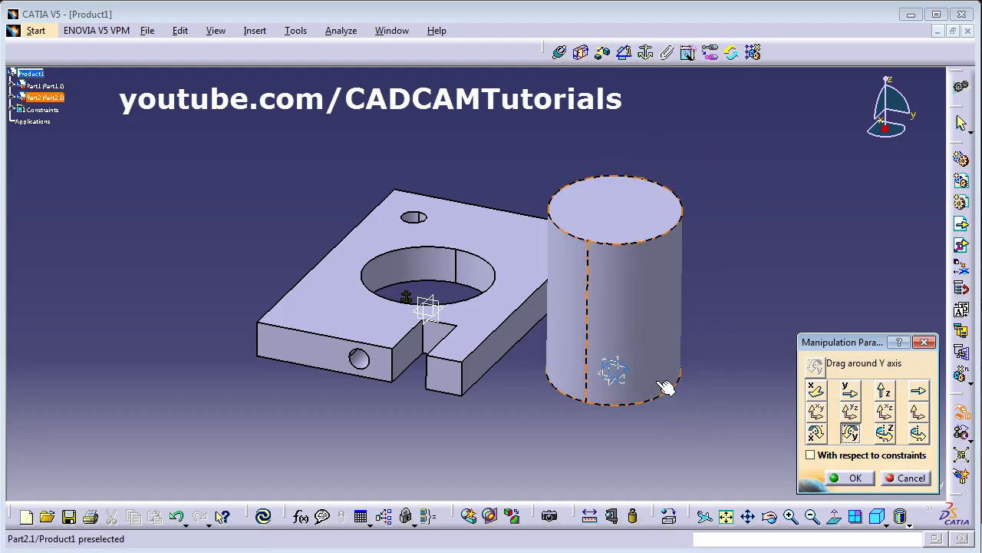
click(855, 478)
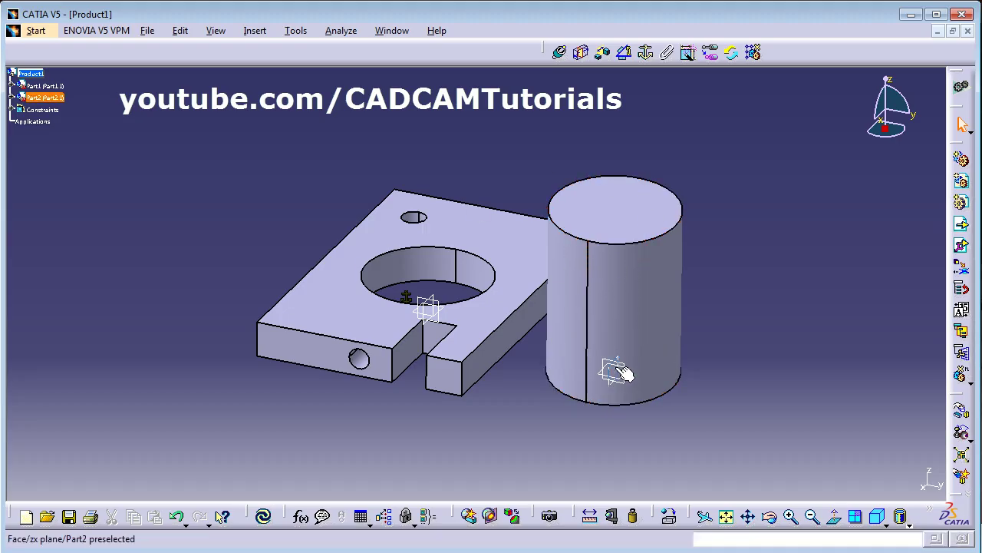
Make the shaft's axis coincident with the axis of the plate's large hole, suppressing future Assistant prompts, and update the assembly
click(560, 54)
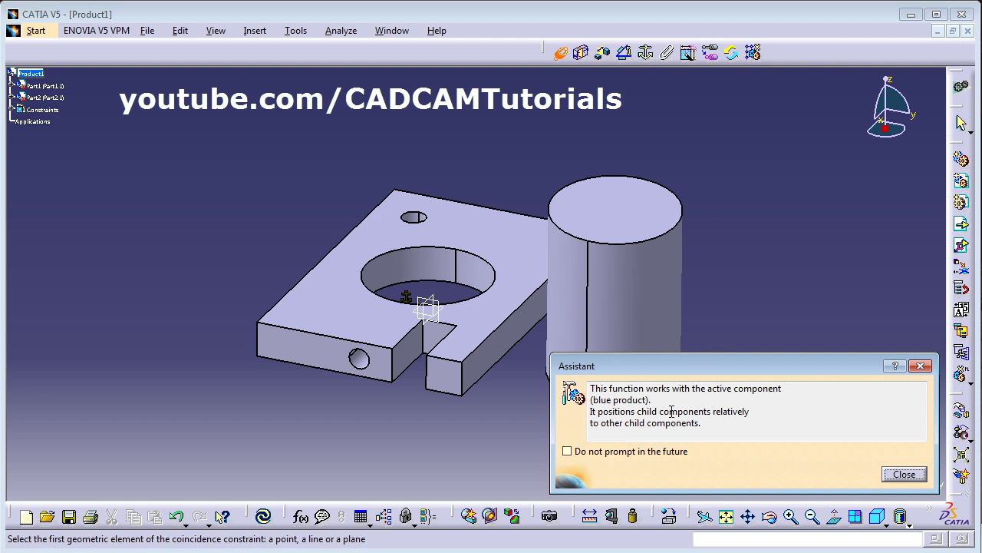
click(599, 453)
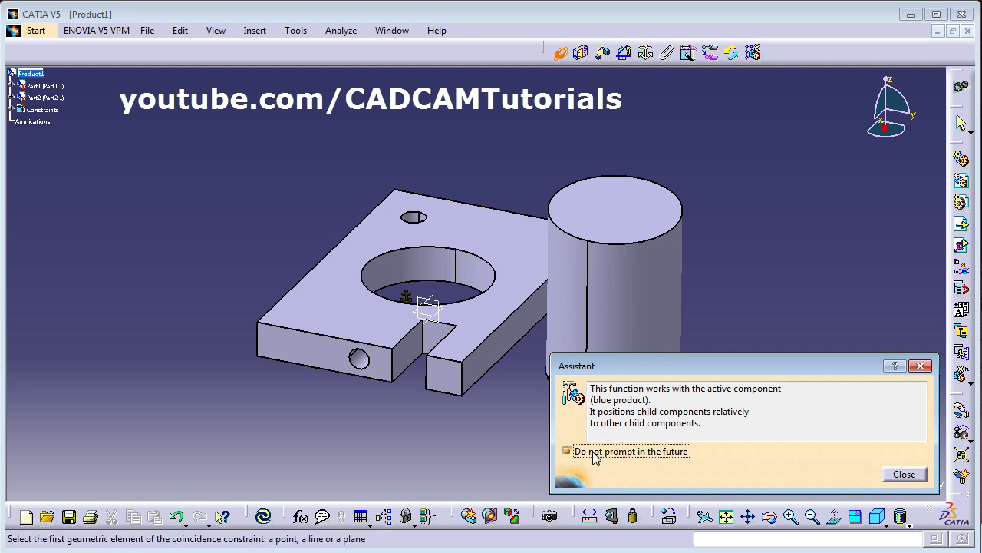
click(904, 474)
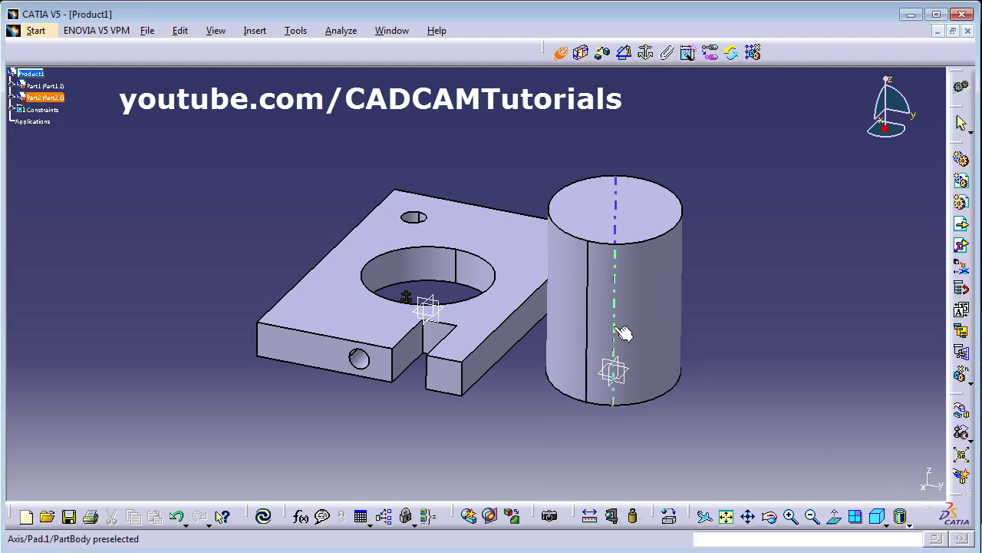
click(624, 332)
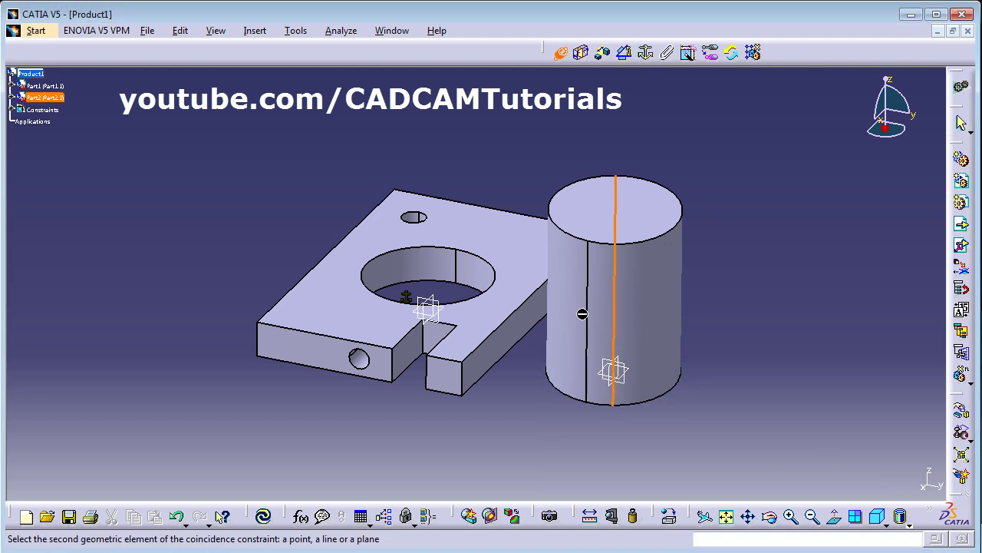
click(436, 275)
click(686, 436)
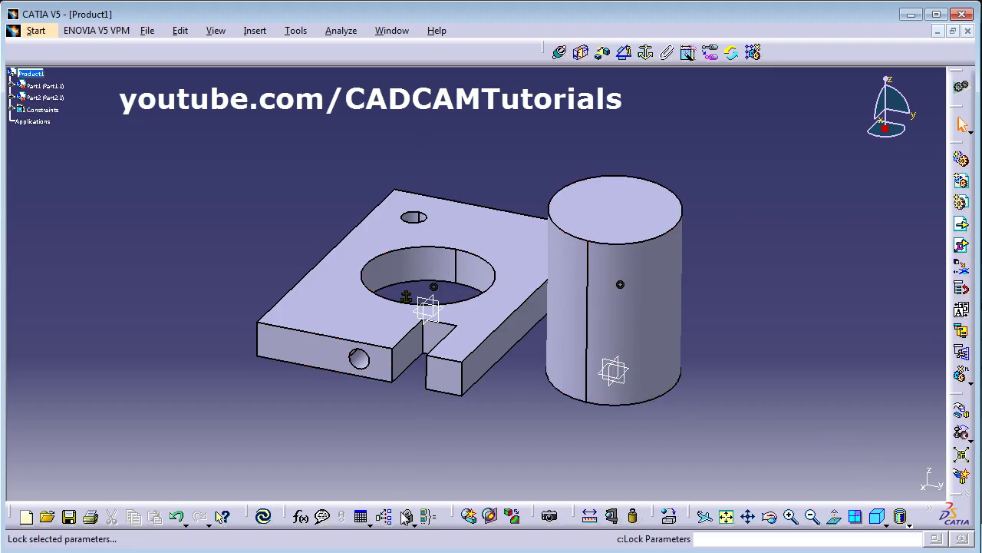
click(264, 519)
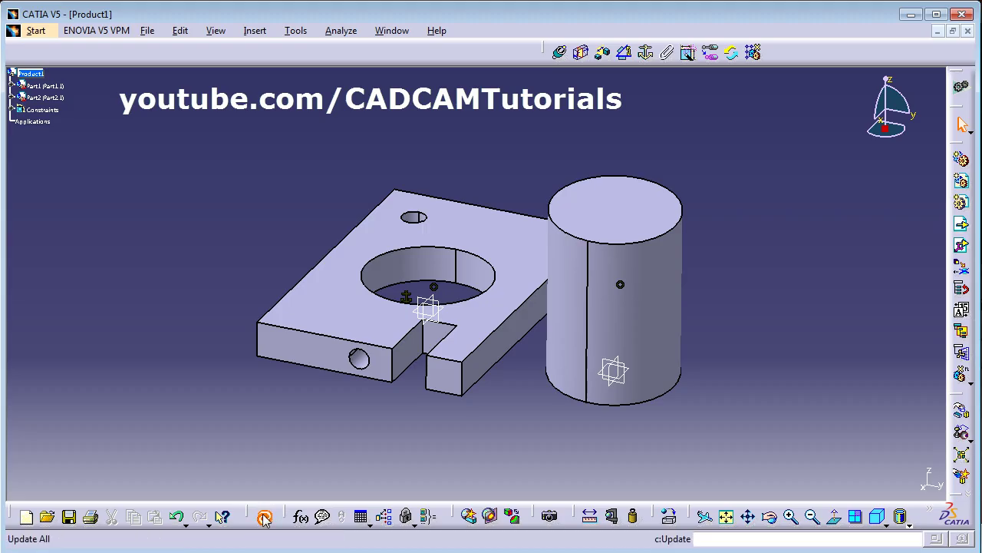
Make the shaft's bottom face coincident with the plate's bottom face using the Same orientation, and update the assembly
middle_drag(496, 421, 388, 292)
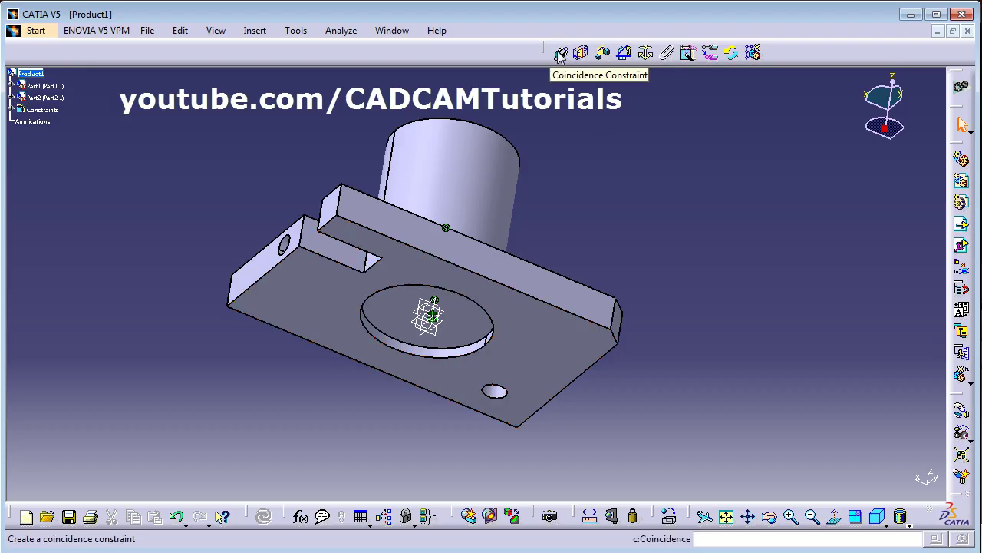
click(559, 55)
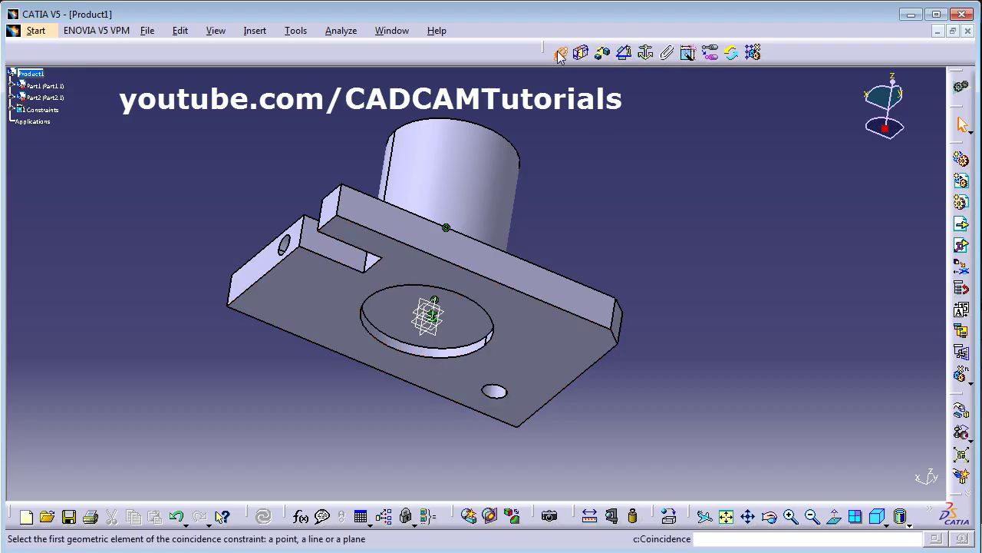
click(402, 311)
click(317, 307)
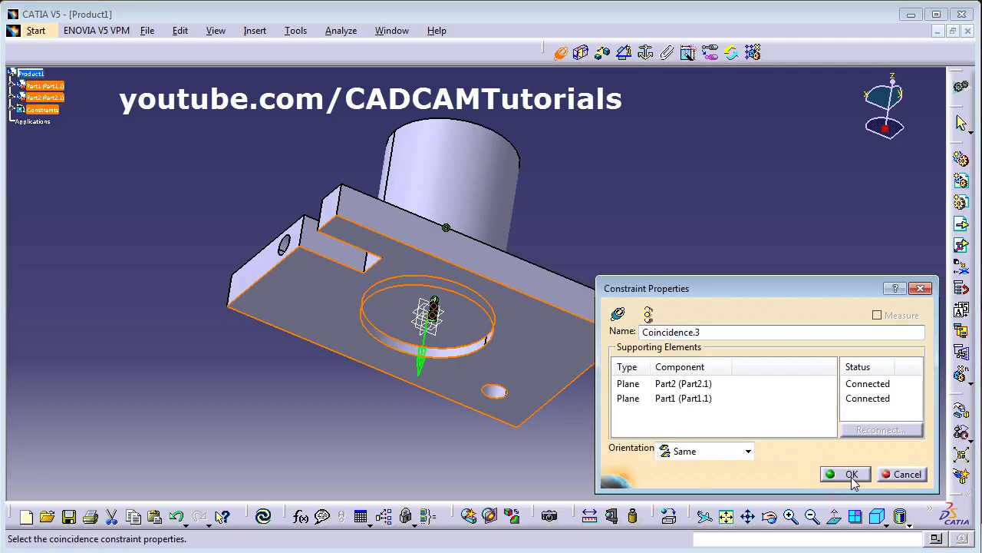
click(749, 450)
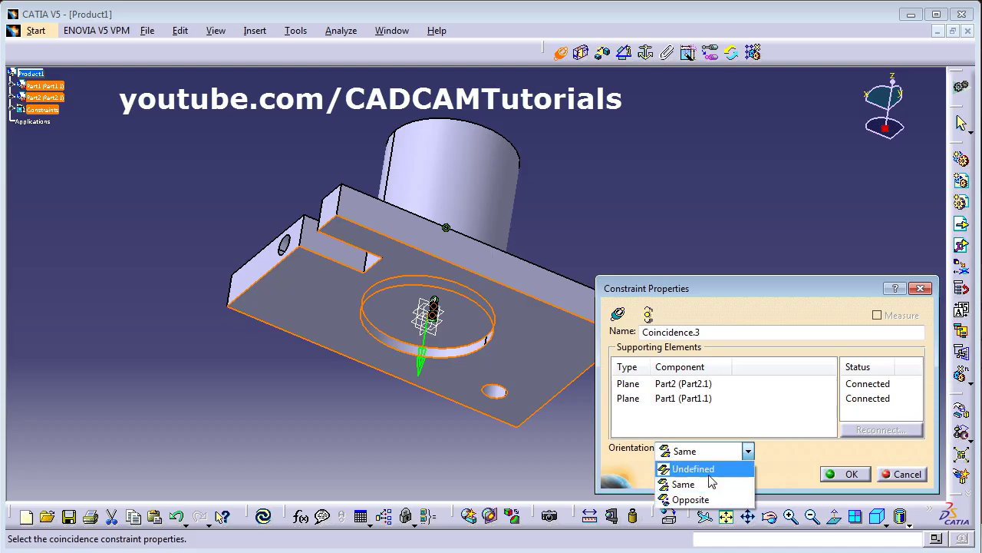
click(695, 484)
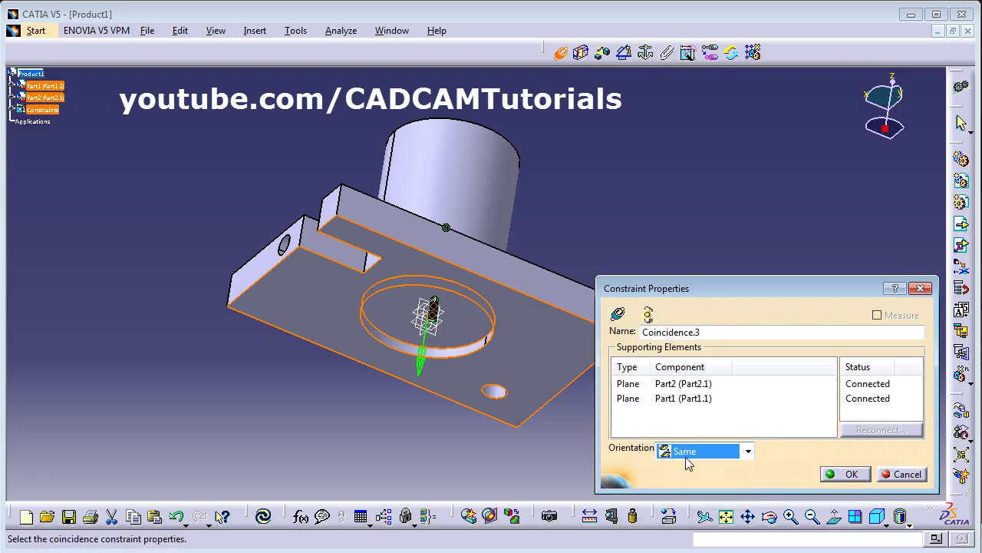
click(850, 474)
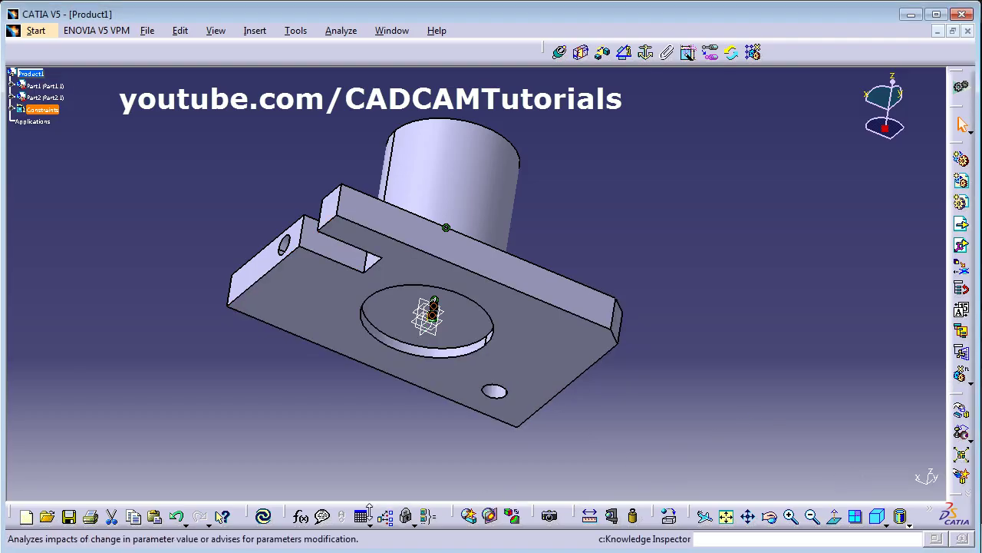
click(263, 517)
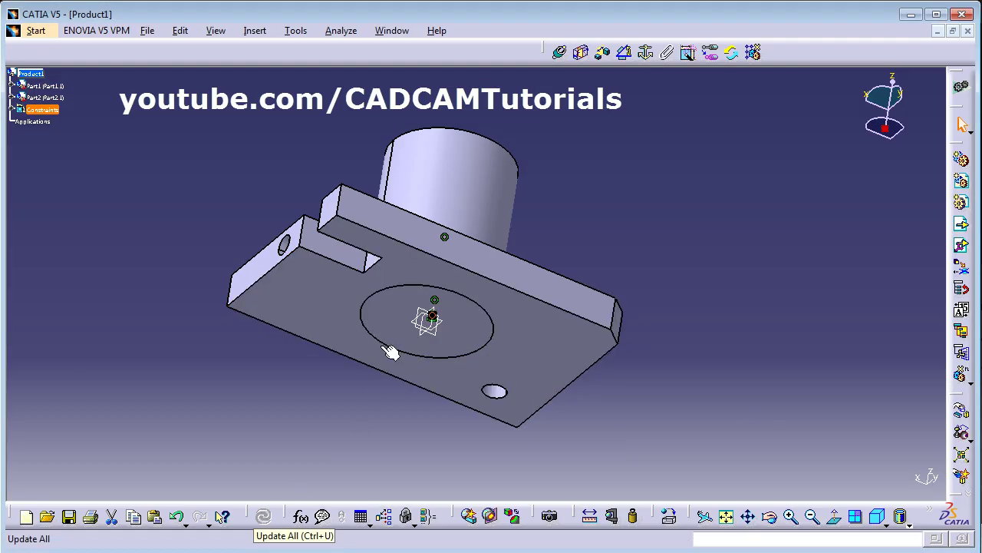
Expand the assembly's constraints, set the orientation of the bottom-face coincidence to Opposite, and update the assembly
middle_drag(384, 186, 491, 238)
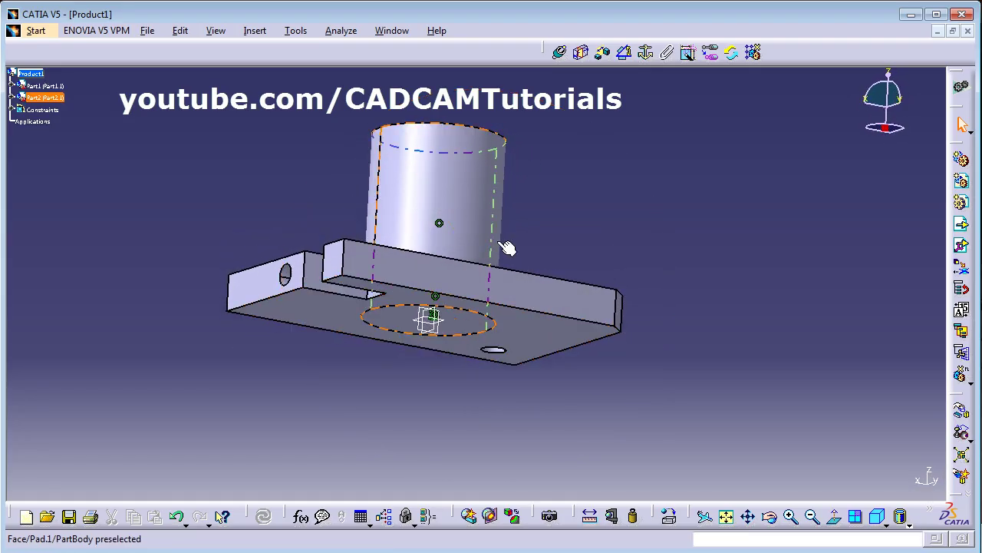
middle_drag(506, 343, 493, 274)
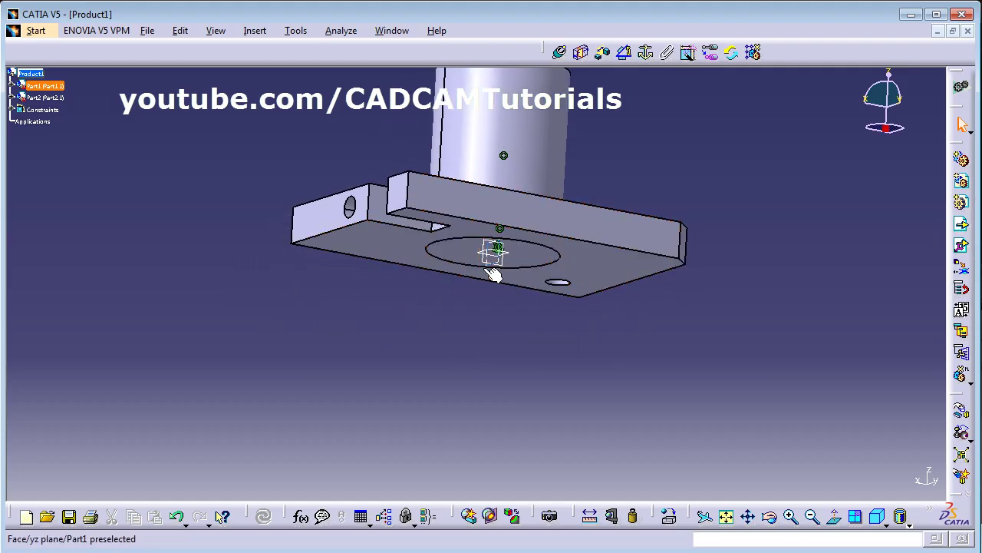
middle_drag(438, 202, 460, 323)
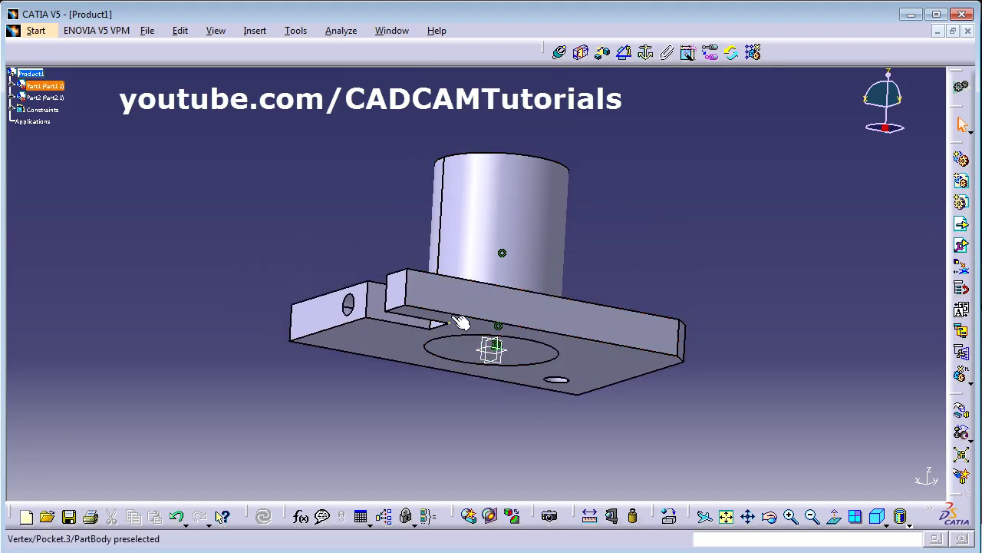
click(13, 110)
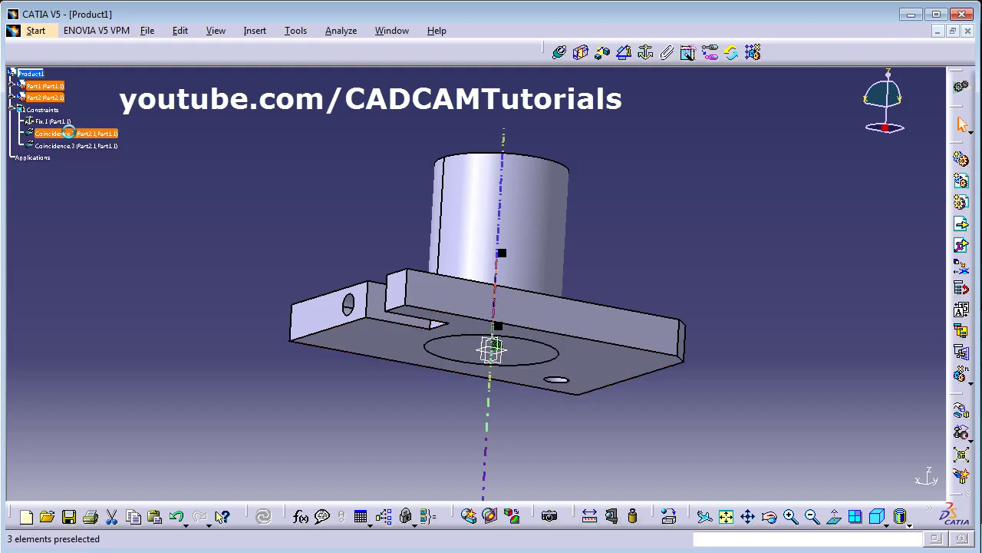
click(77, 146)
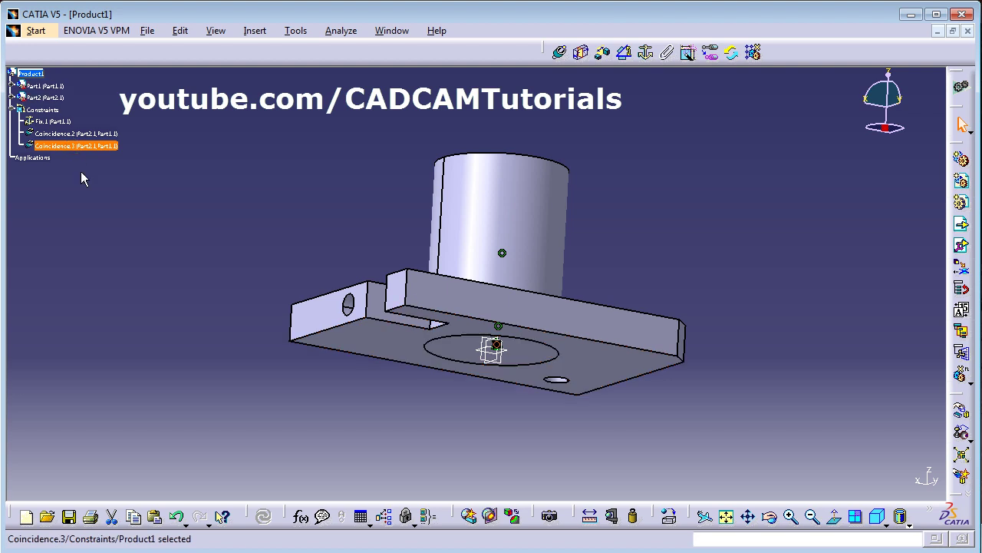
click(98, 163)
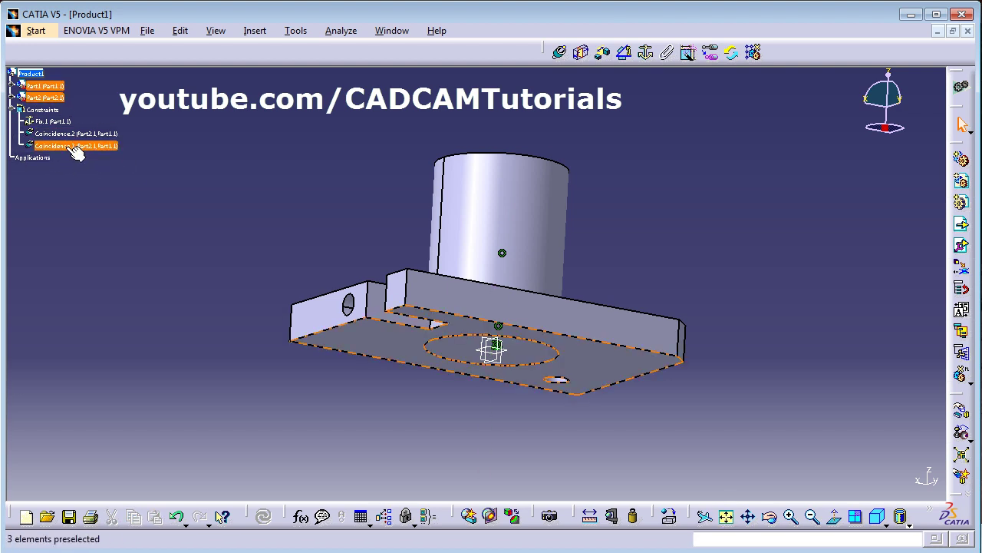
double_click(77, 150)
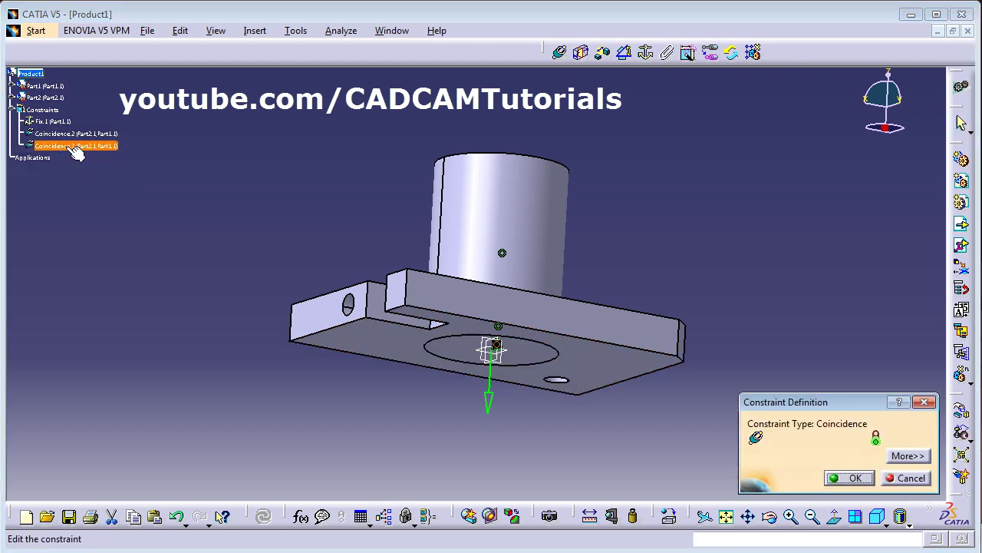
click(921, 458)
click(531, 405)
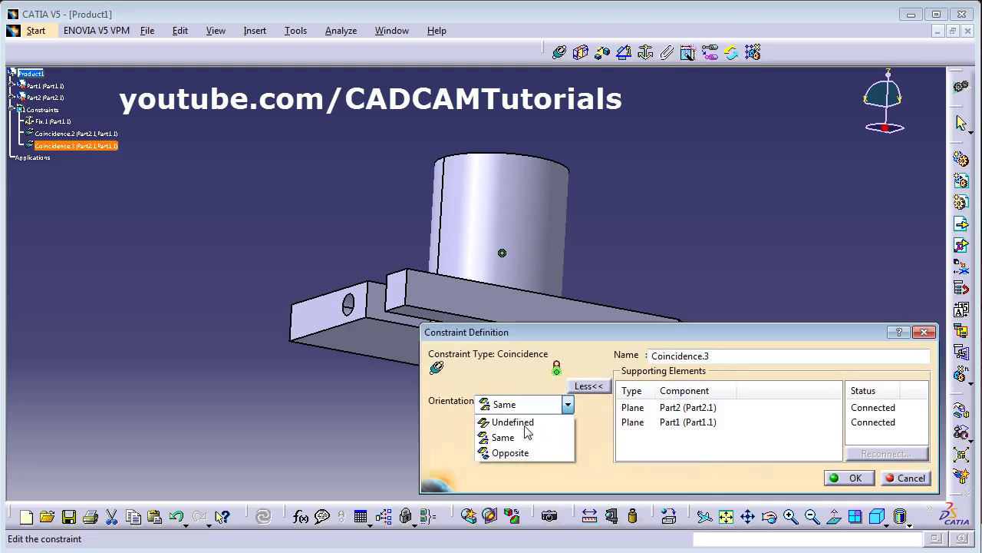
click(522, 454)
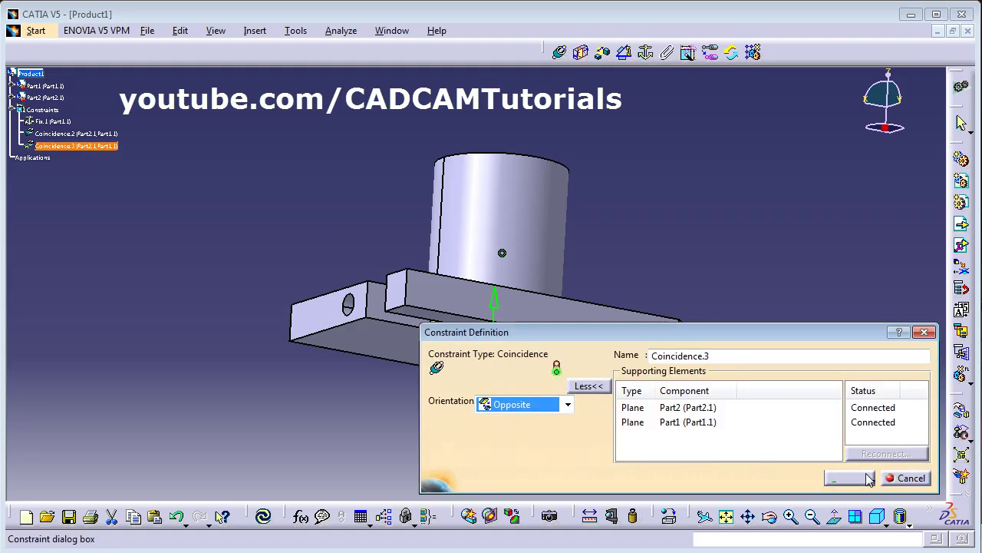
click(838, 478)
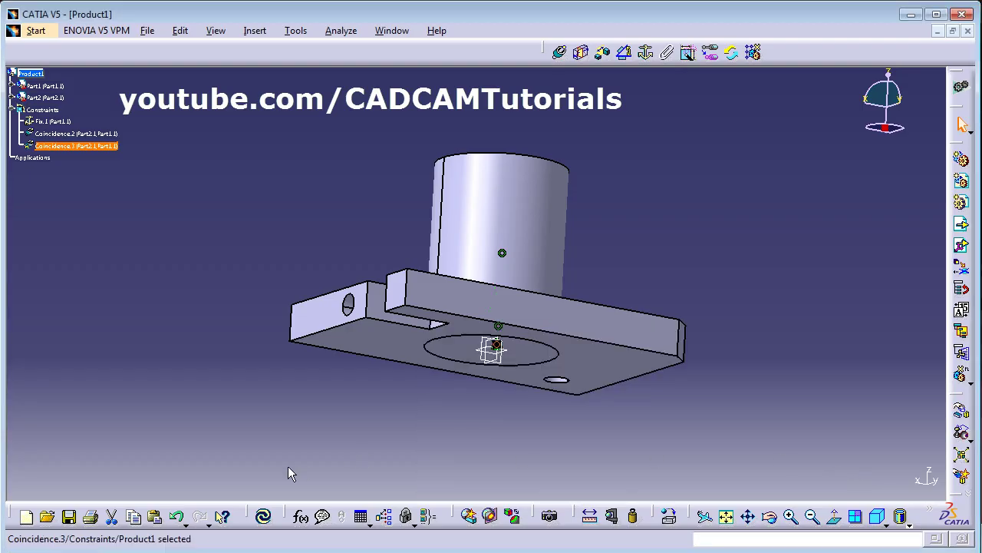
click(265, 518)
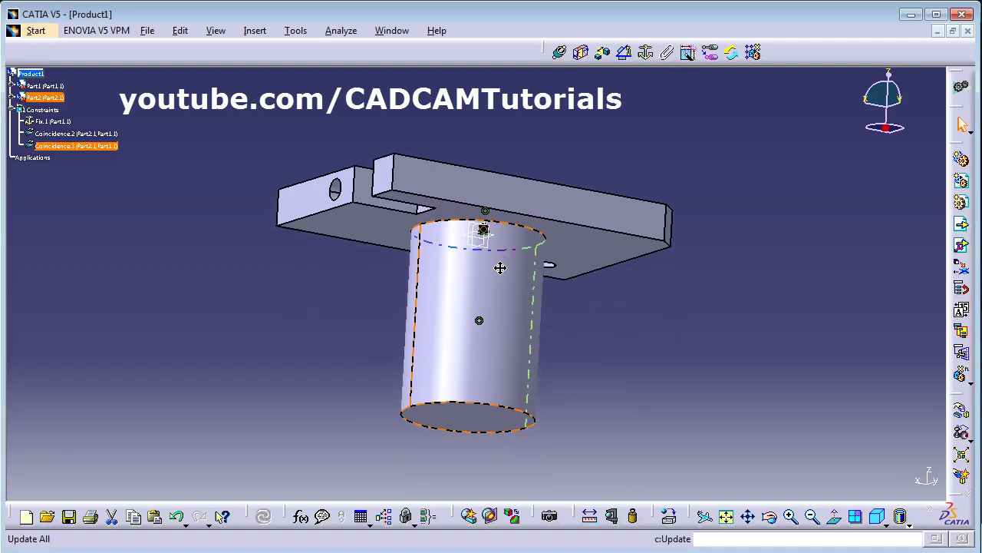
Delete the coincidence constraint between the shaft's axis and the hole's axis from the assembly's constraints
click(490, 308)
middle_drag(537, 291, 637, 322)
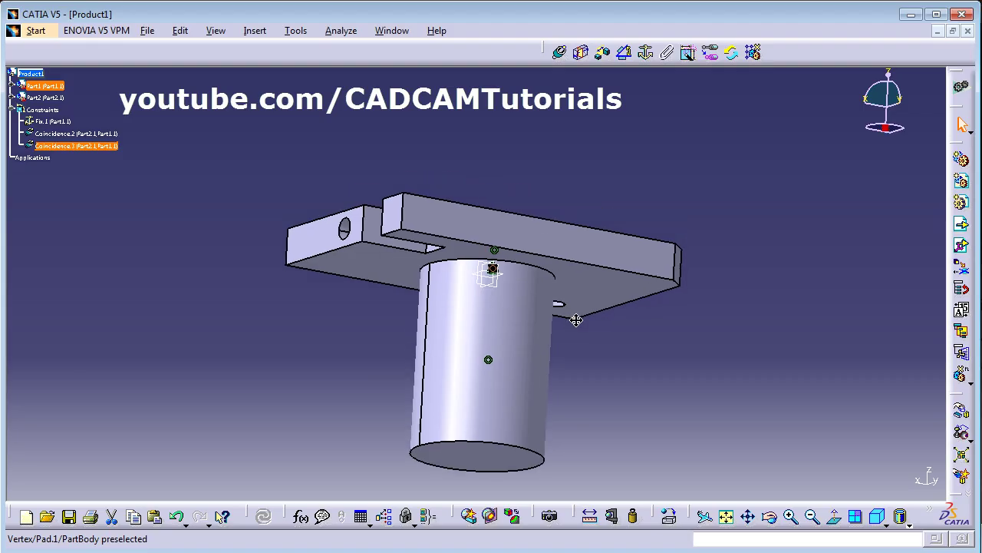
click(90, 146)
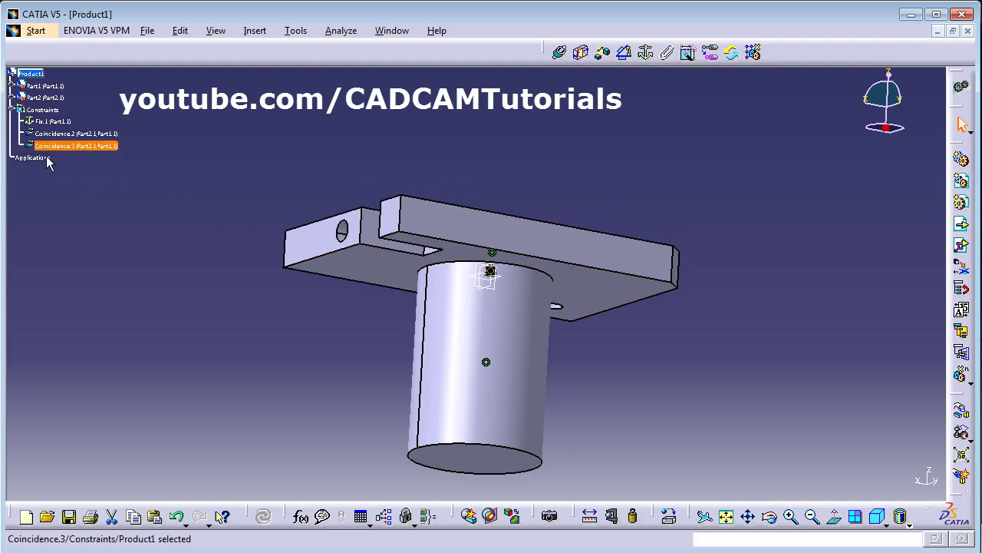
click(91, 135)
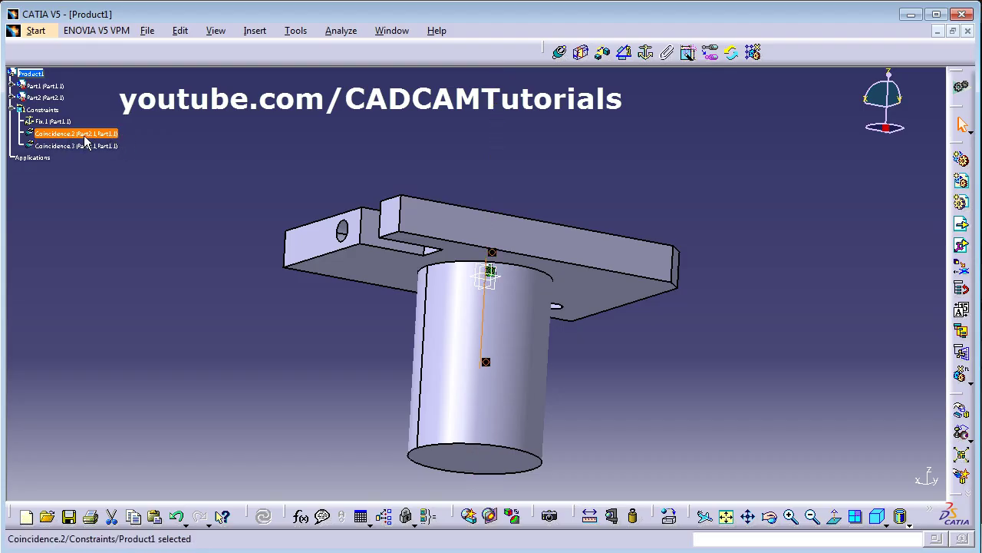
right_click(90, 135)
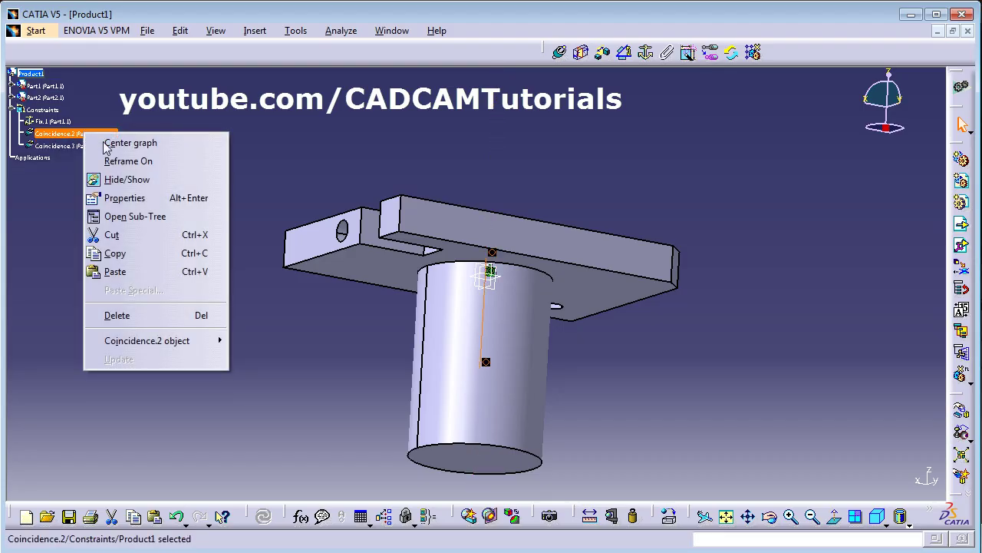
click(144, 315)
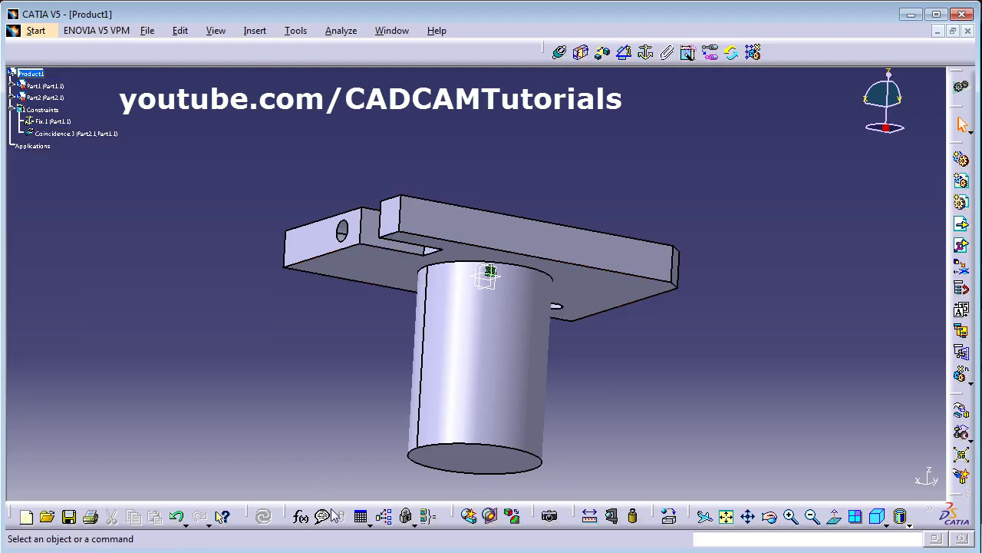
Set the orientation of the coincidence between the shaft's and plate's bottom faces to Same, and update the assembly
double_click(94, 134)
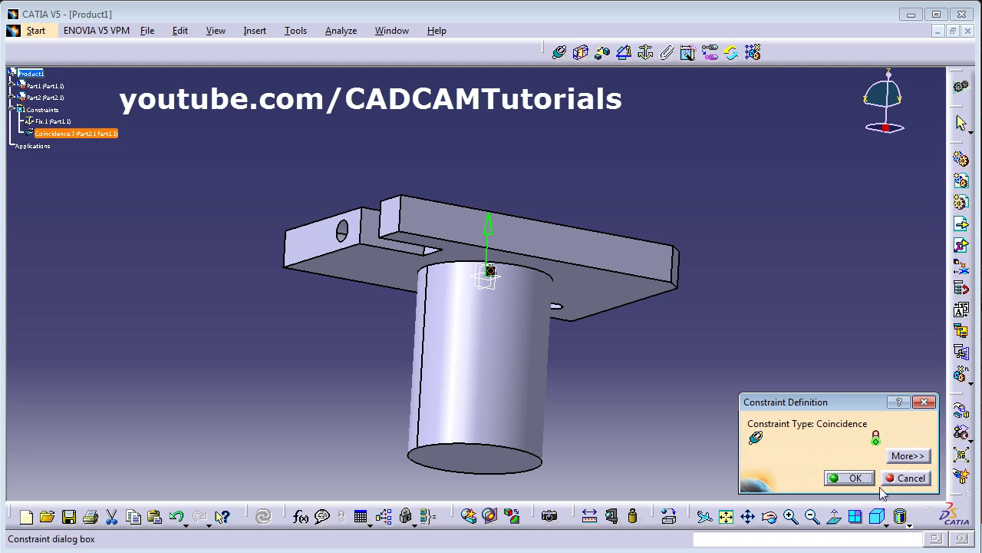
click(922, 461)
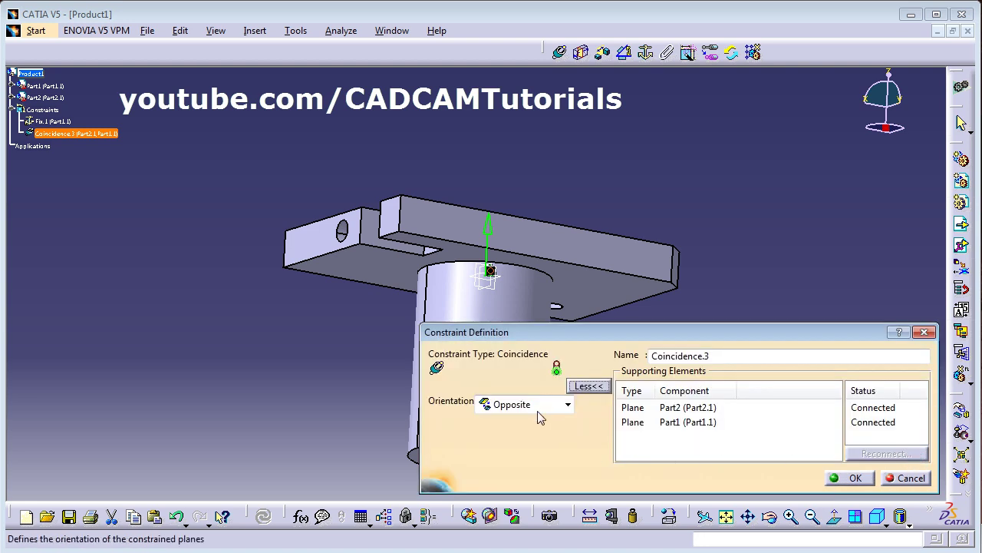
click(568, 404)
click(518, 438)
click(848, 477)
click(263, 516)
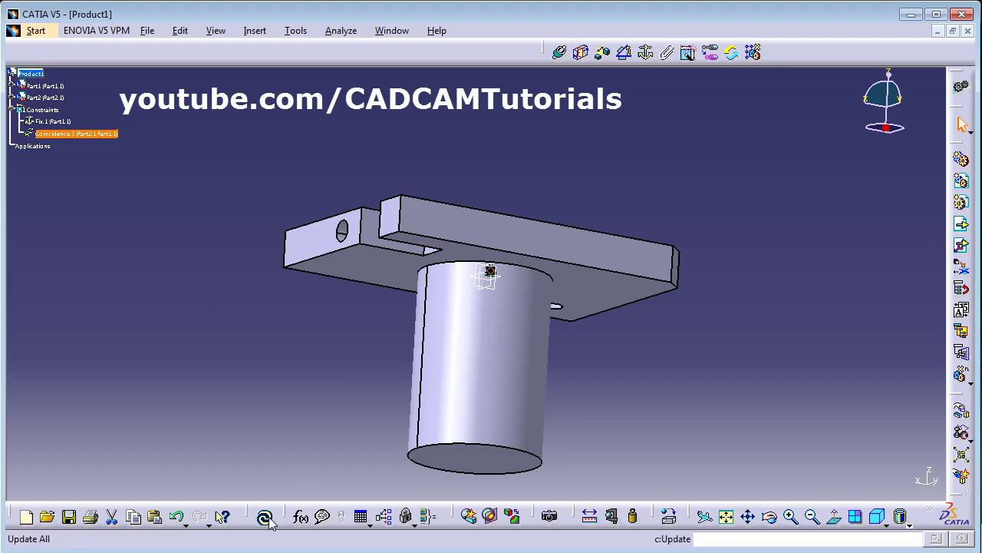
middle_drag(561, 259, 575, 358)
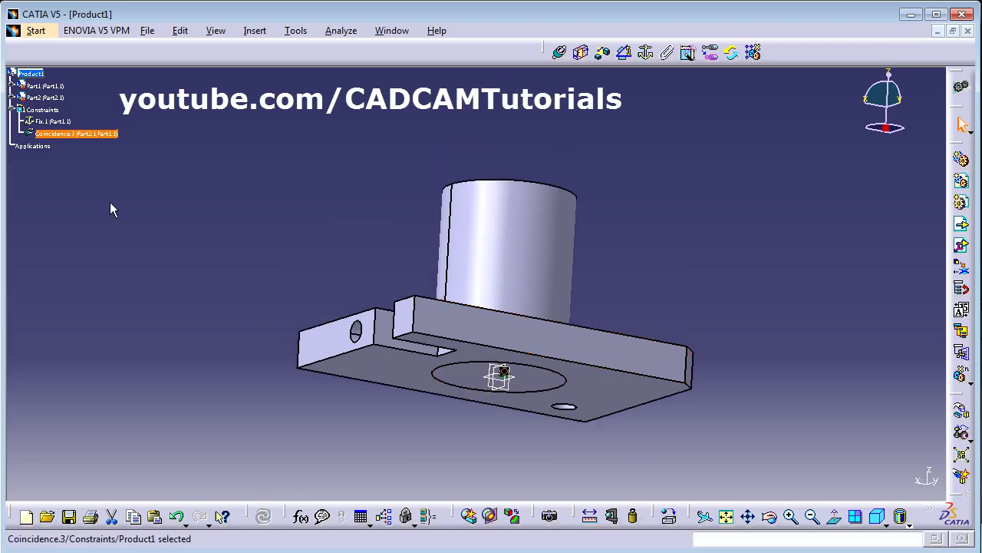
Delete the coincidence constraint between the shaft's and plate's bottom faces, and return to the isometric view
click(97, 136)
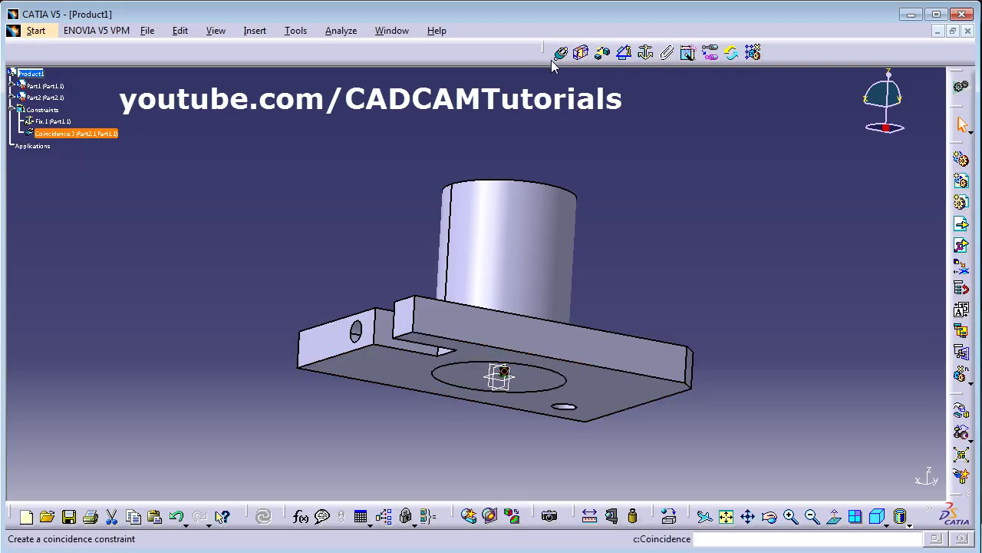
right_click(90, 137)
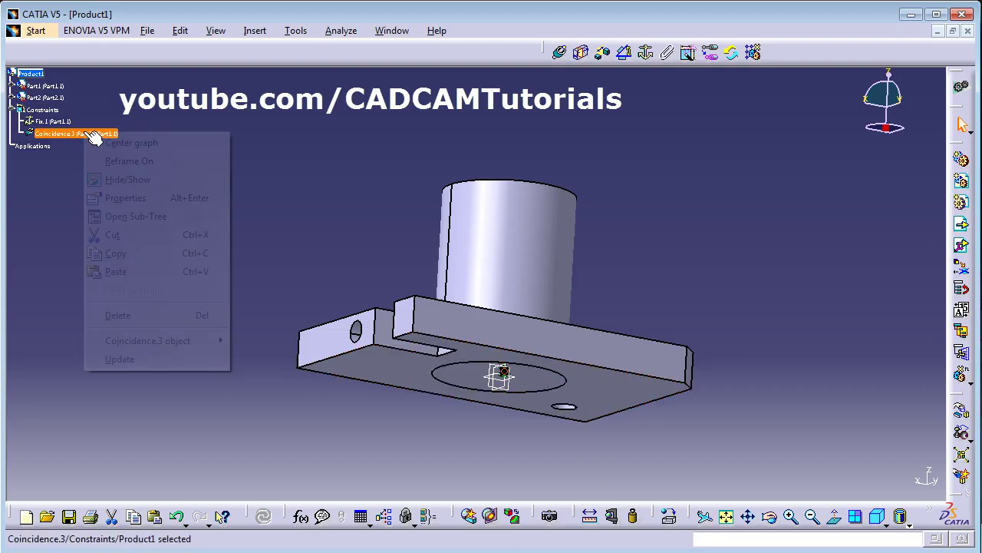
click(123, 315)
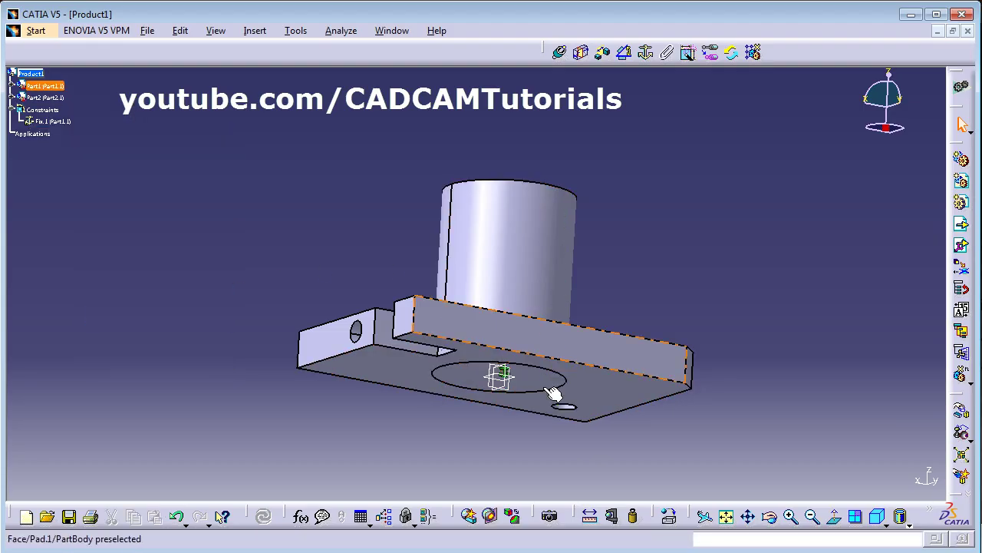
click(877, 517)
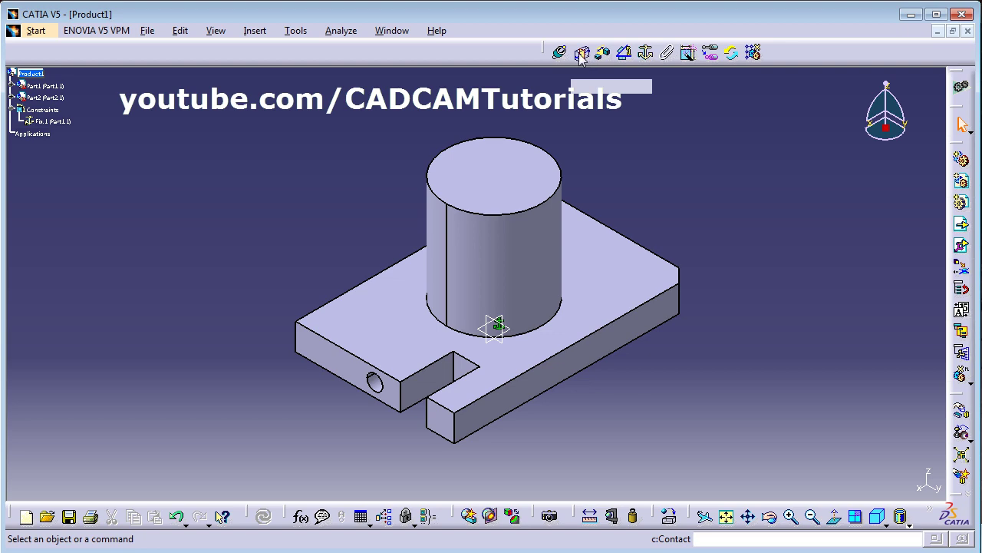
Create a contact constraint between the plate's bottom face and the shaft's bottom face, and update the assembly
click(583, 58)
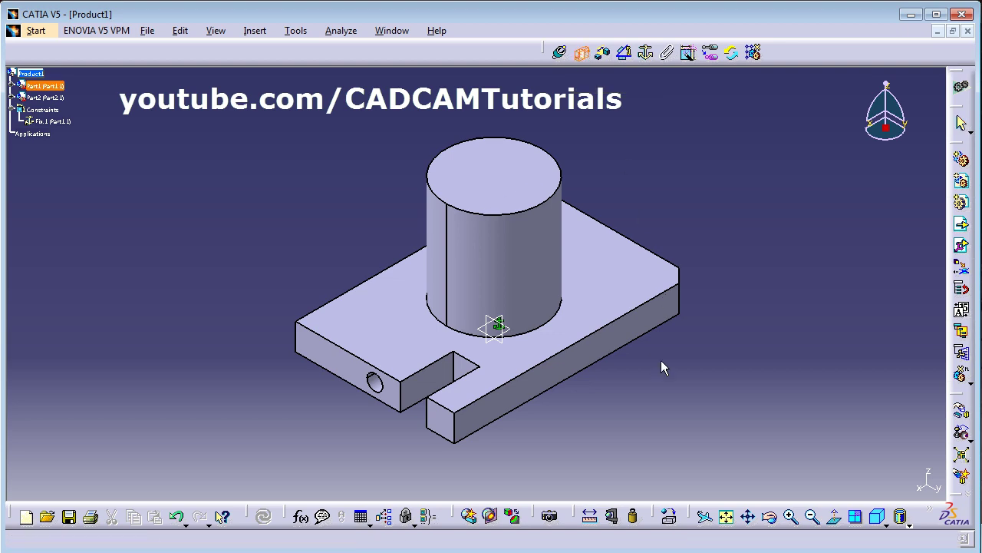
middle_drag(565, 445, 506, 346)
click(429, 376)
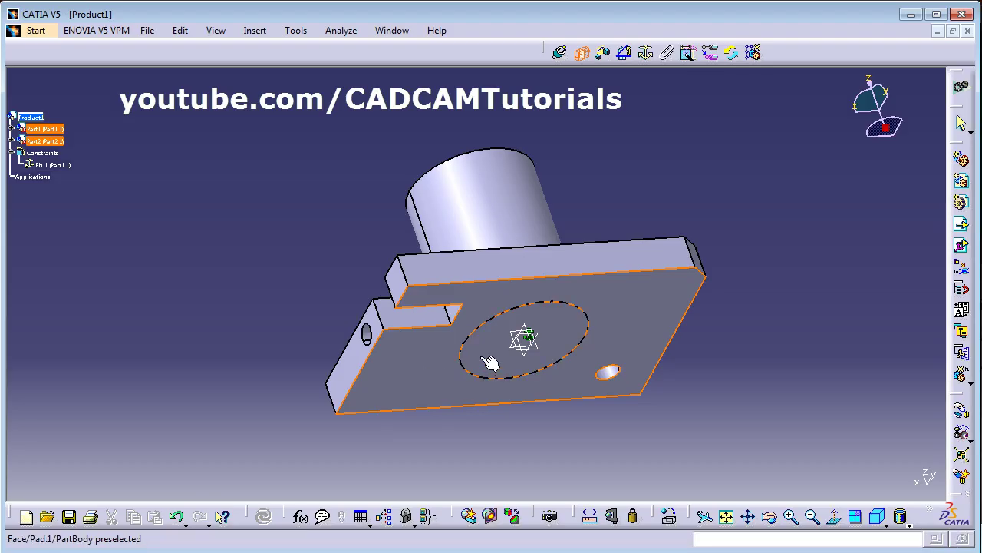
click(473, 350)
click(263, 515)
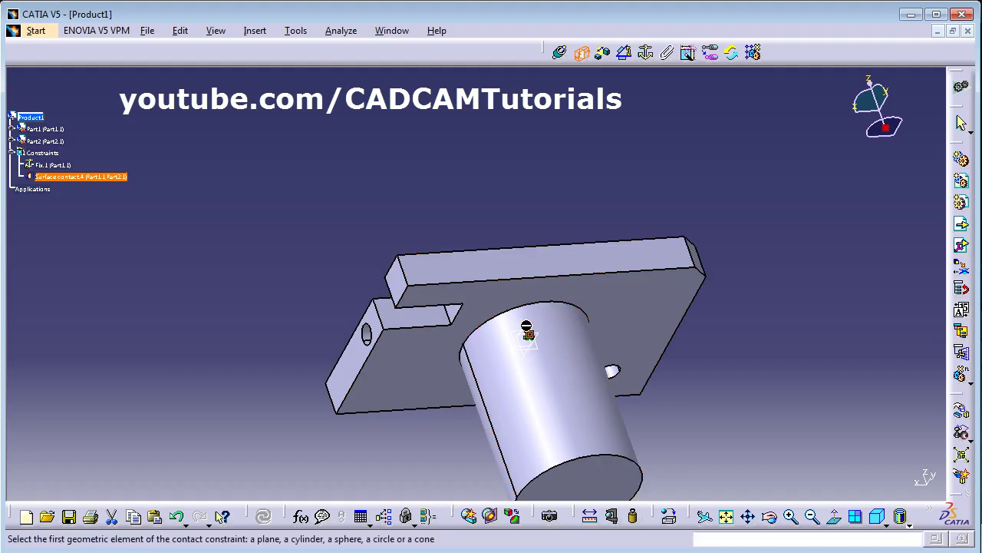
middle_drag(535, 192, 501, 139)
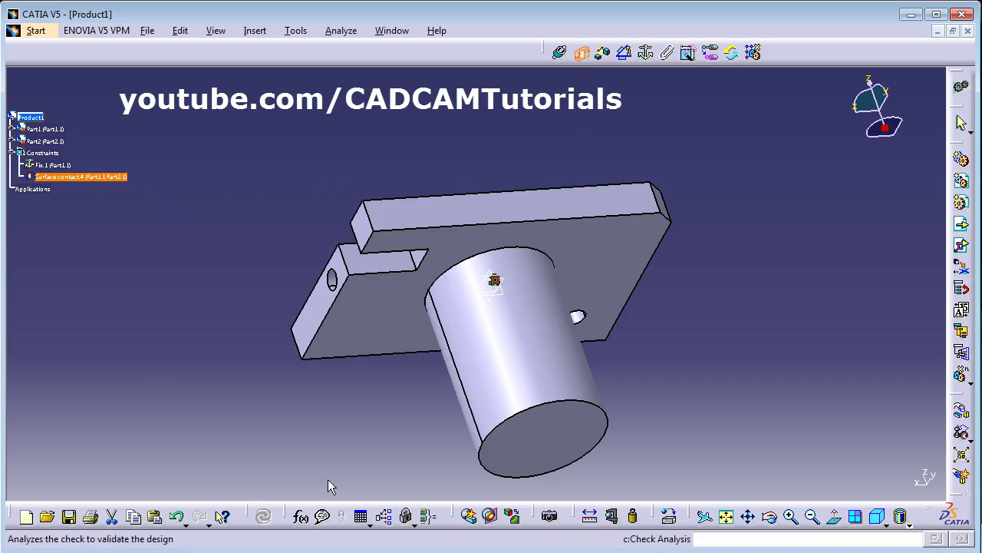
Leave the contact command and delete the surface contact constraint between the plate and the shaft
right_click(70, 177)
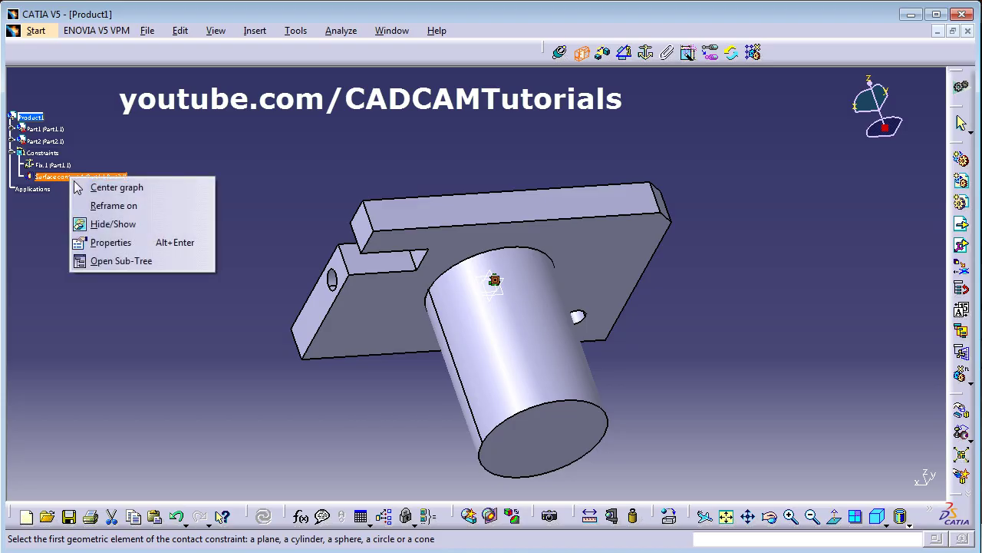
click(159, 346)
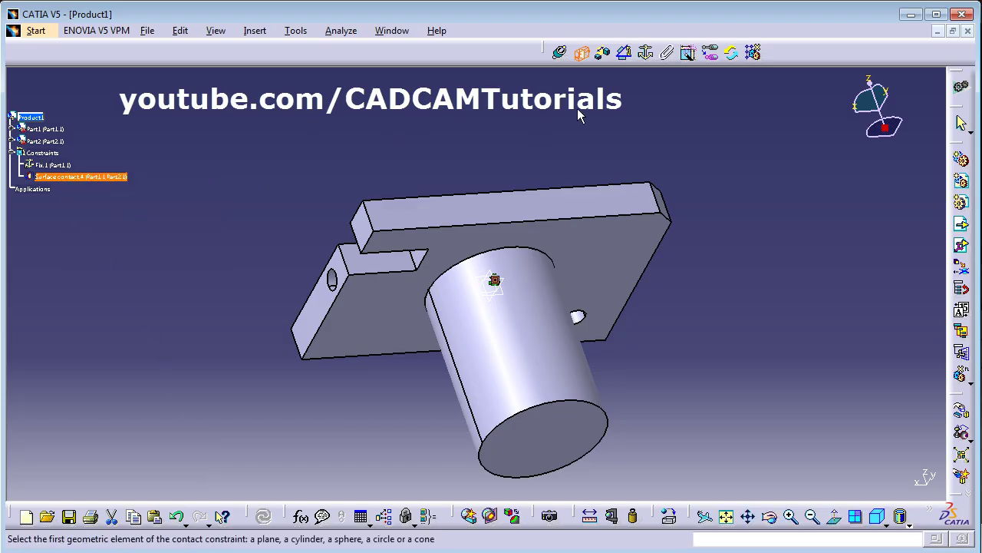
key(Escape)
right_click(59, 178)
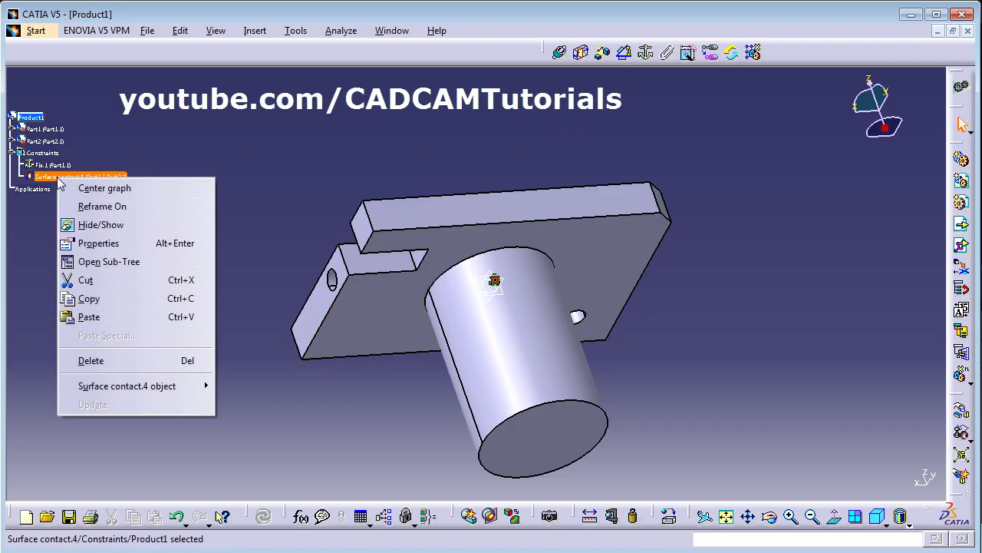
click(125, 360)
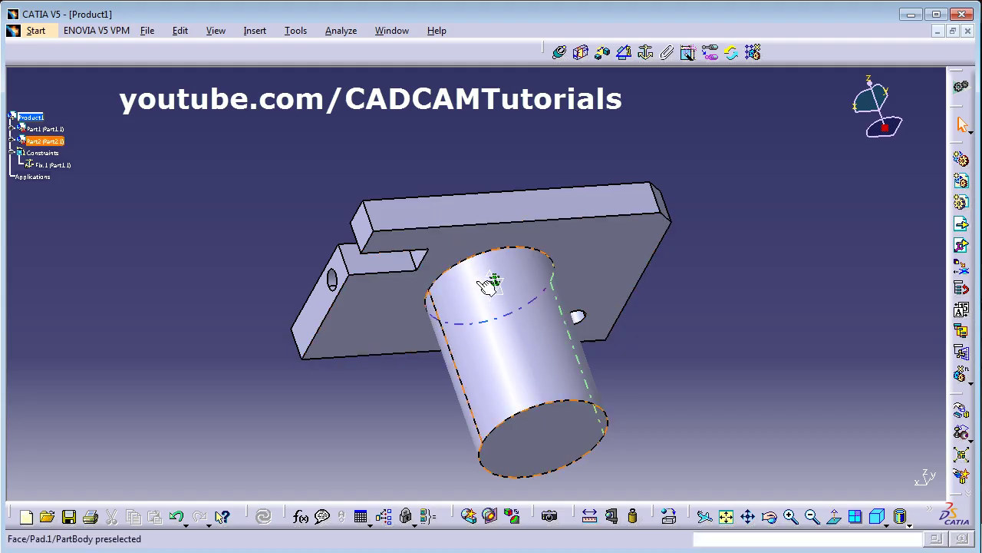
middle_drag(555, 149, 519, 203)
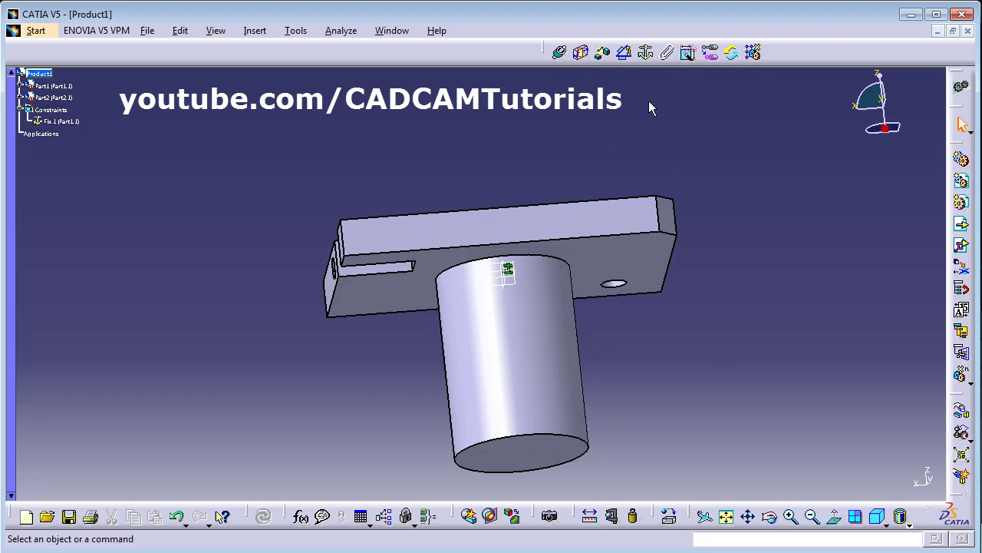
Create a 30 mm offset constraint with Same orientation between the shaft's lower end face and the plate's bottom face, and update the assembly
click(603, 52)
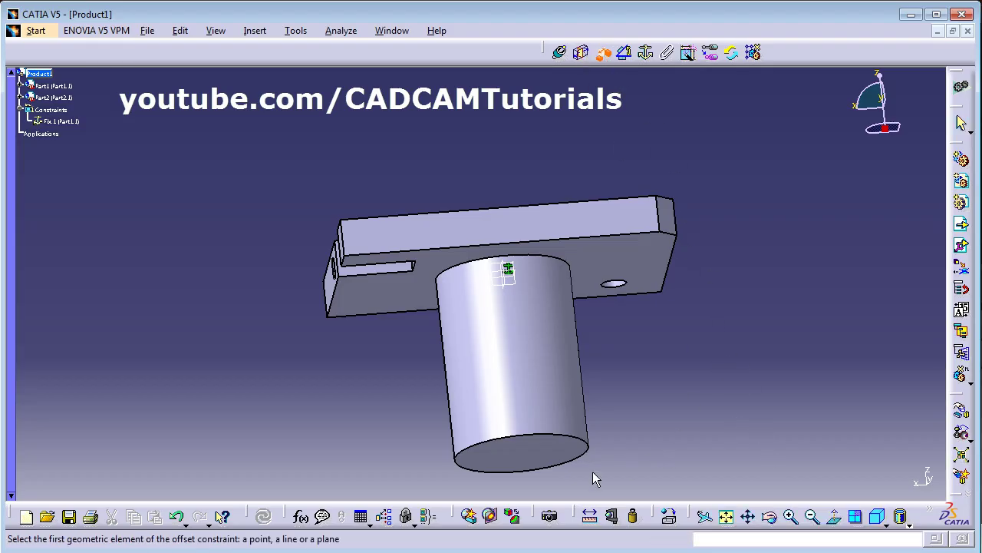
click(538, 466)
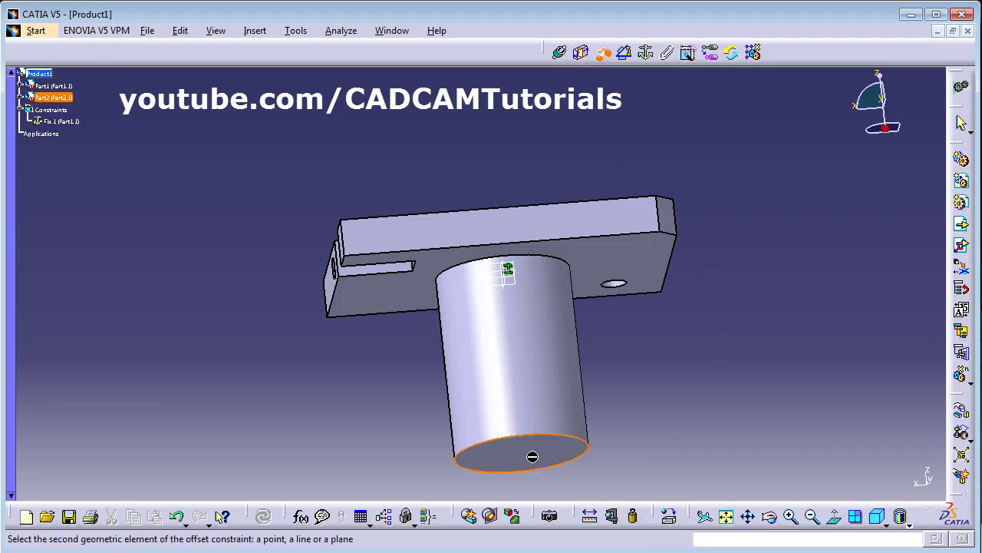
click(614, 266)
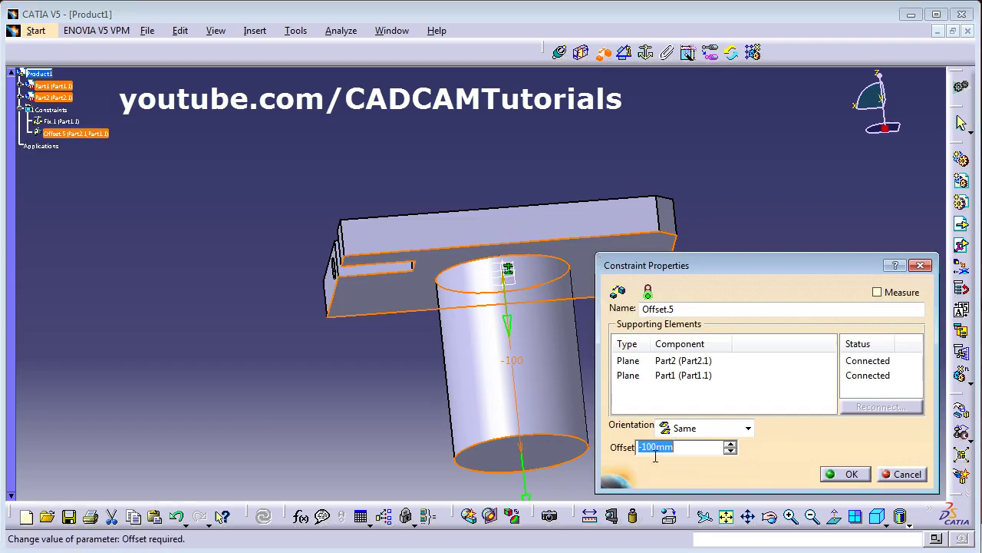
text(30)
click(746, 428)
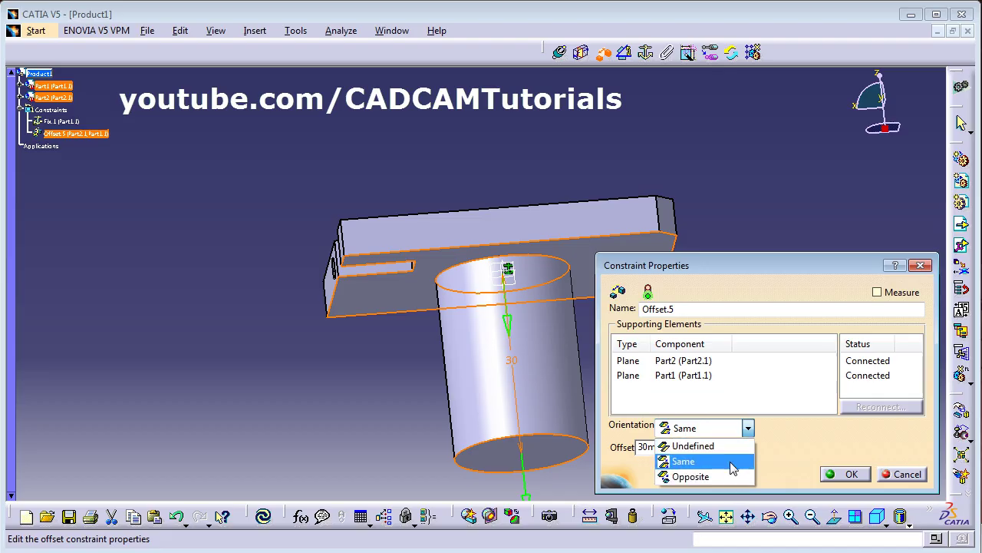
click(810, 435)
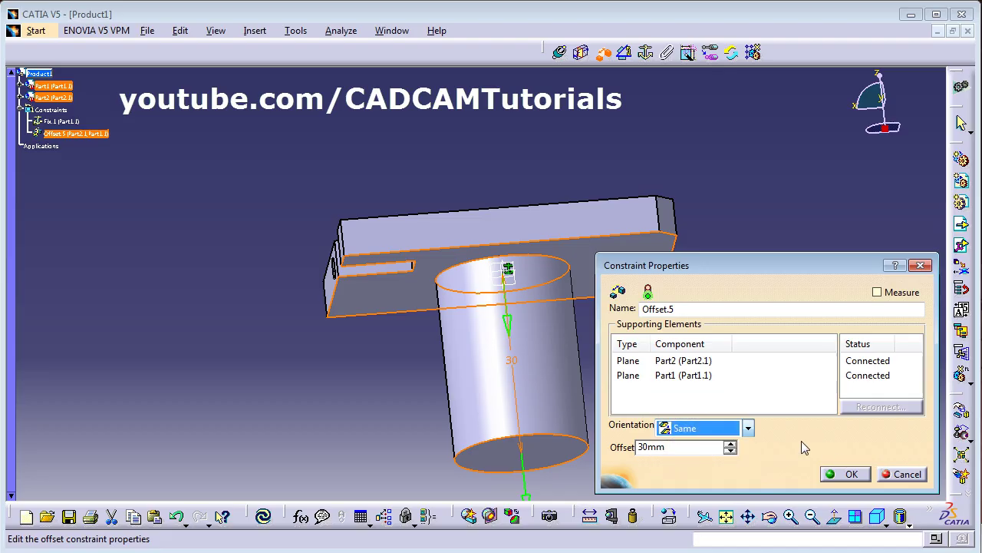
click(842, 476)
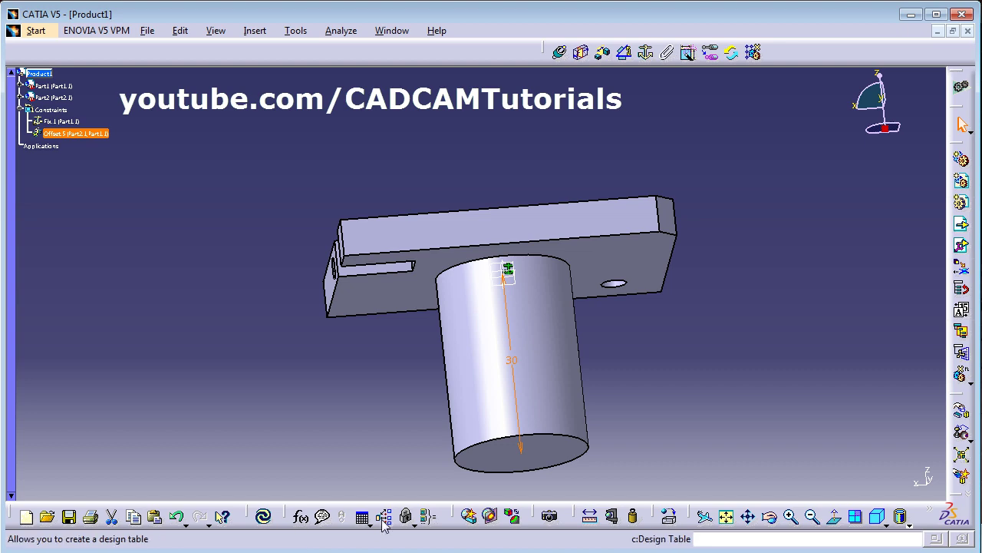
click(262, 515)
middle_drag(500, 162, 520, 224)
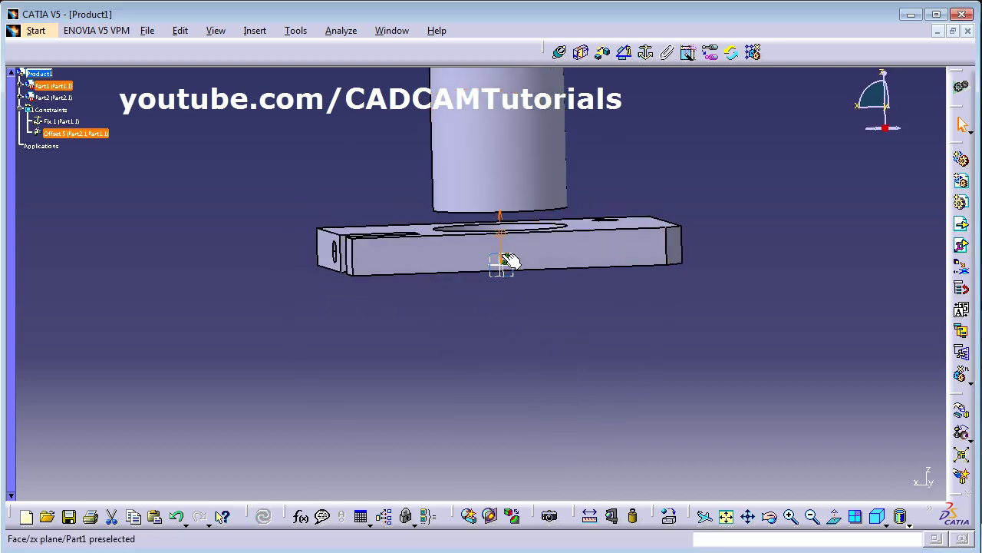
middle_drag(476, 300, 474, 392)
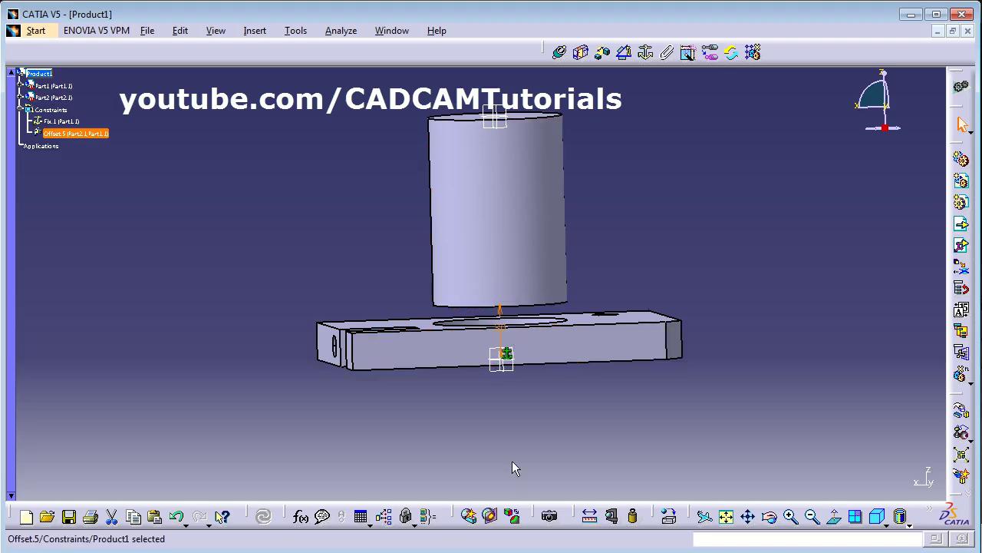
Set the offset between the shaft's end face and the plate's bottom face to -20 mm, and update the assembly
double_click(503, 343)
text(-20)
key(Return)
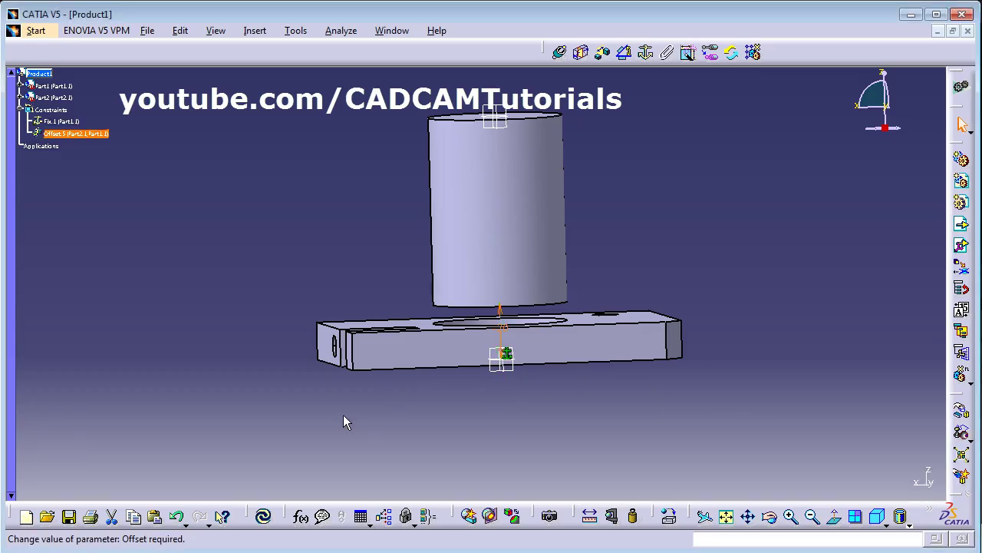
click(263, 516)
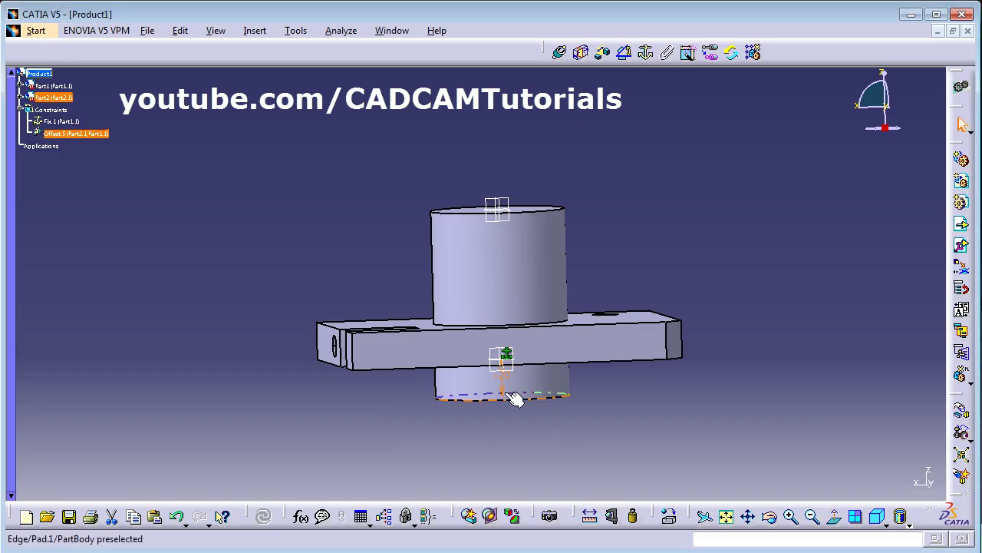
mouse_move(526, 396)
middle_down()
mouse_move(506, 347)
mouse_move(522, 384)
middle_up()
click(525, 389)
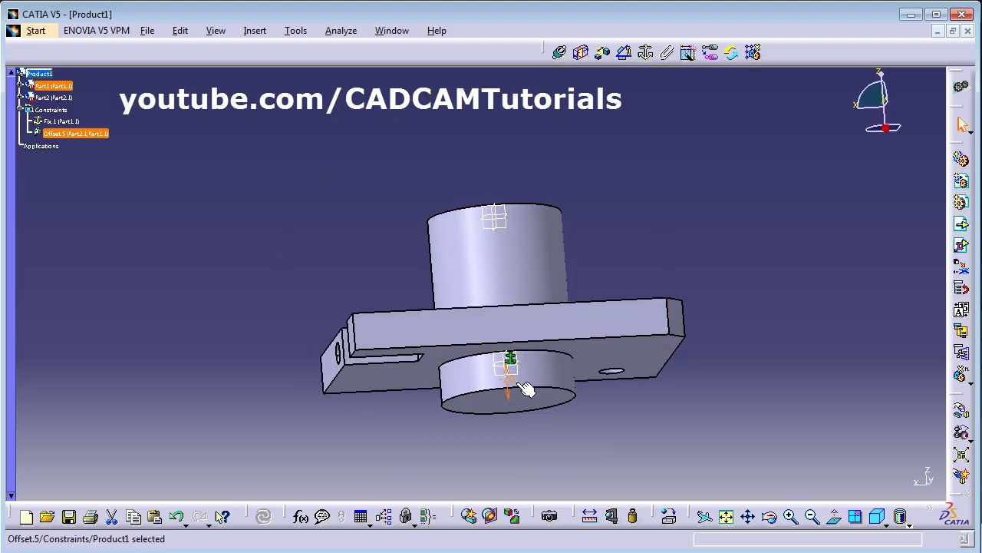
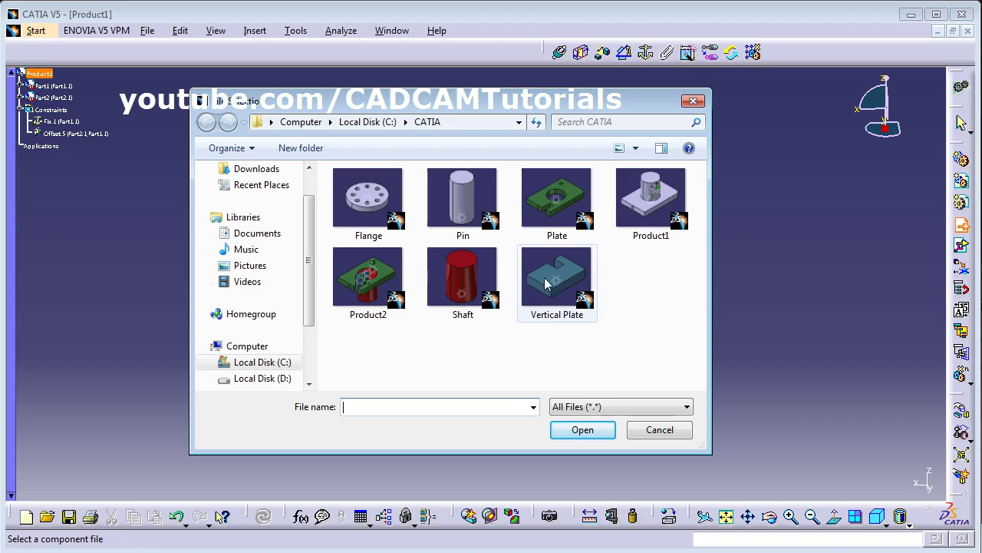
Insert the existing component Vertical Plate from the CATIA folder into Product1
click(547, 284)
click(590, 434)
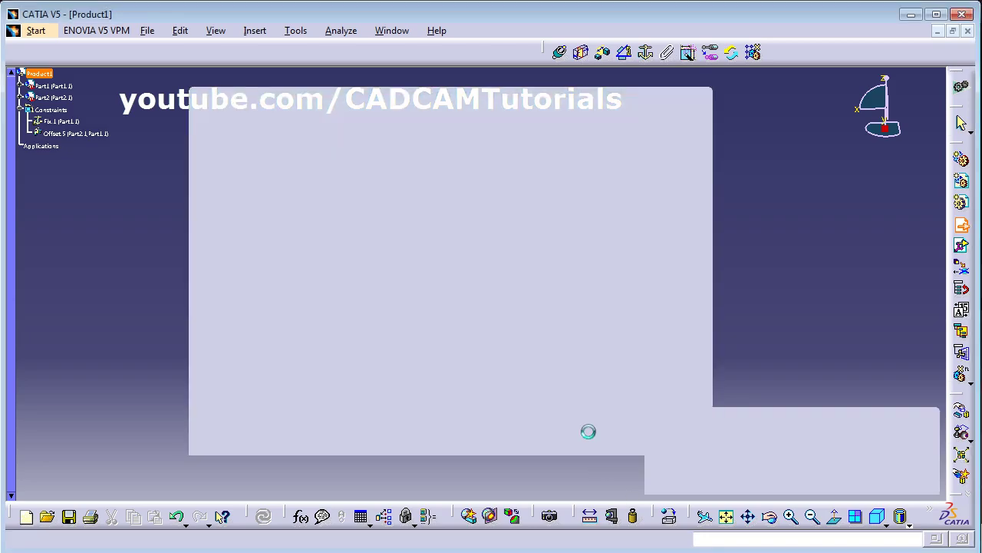
middle_drag(568, 398, 556, 316)
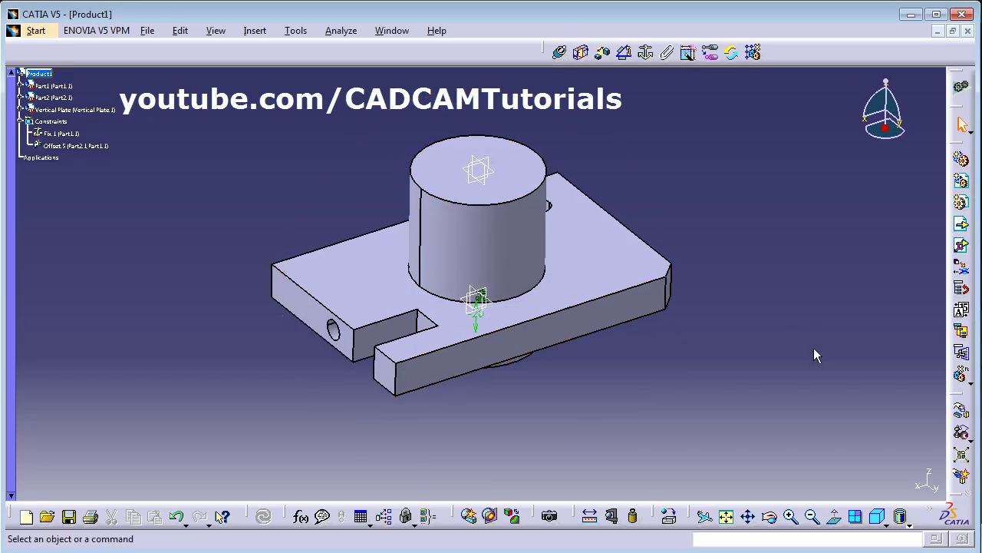
Move the plate and the Vertical Plate apart from the shaft along the X axis with Manipulation, and update the assembly
click(961, 413)
click(816, 392)
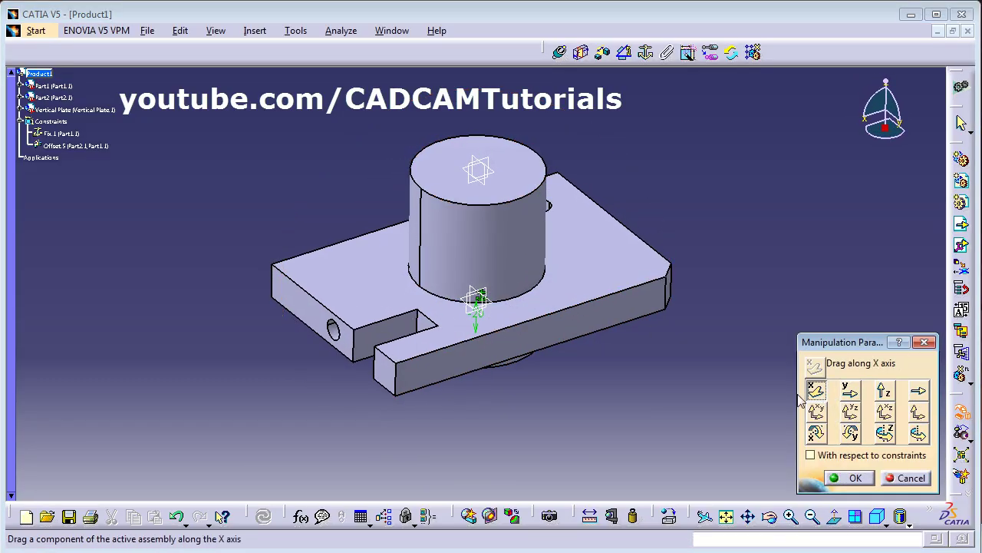
drag(527, 333, 872, 199)
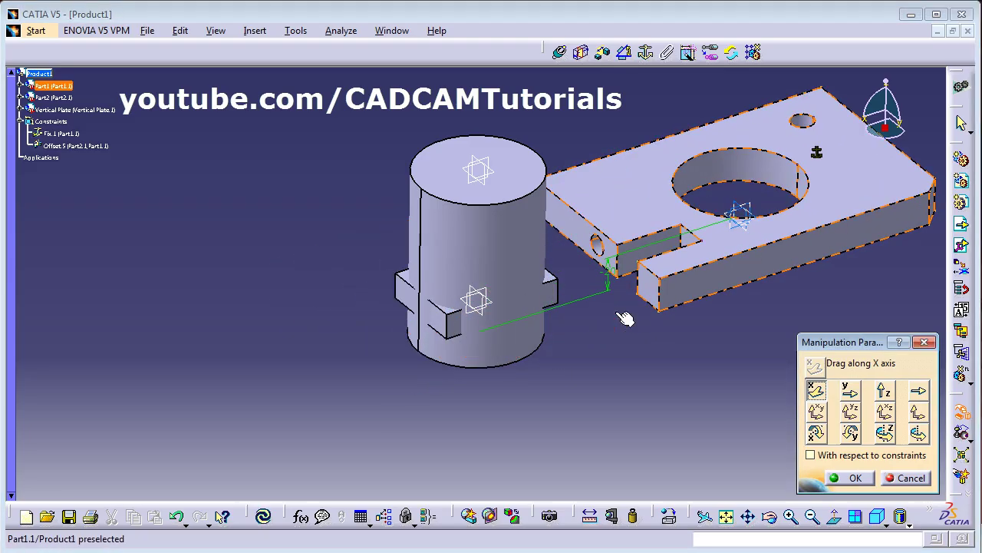
drag(407, 293, 48, 414)
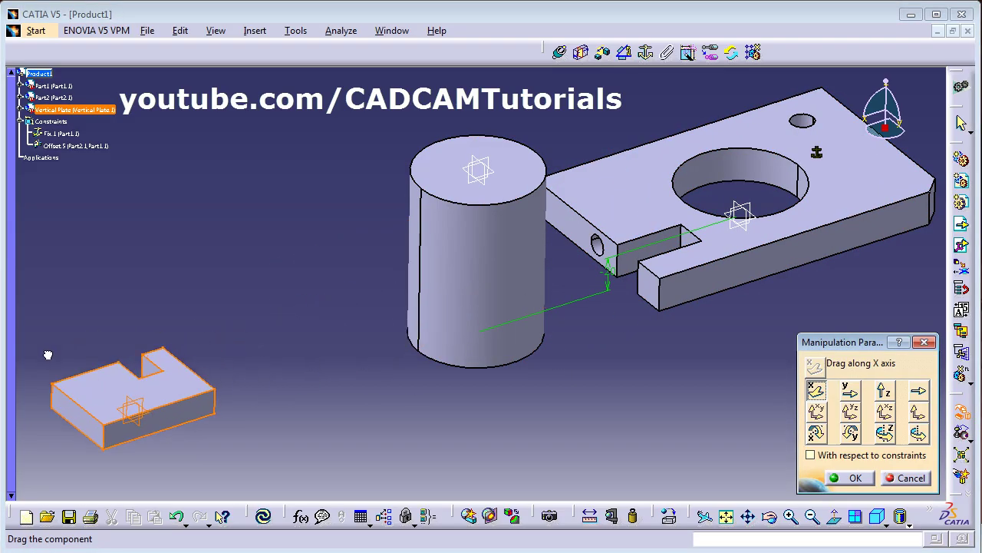
middle_drag(557, 330, 460, 351)
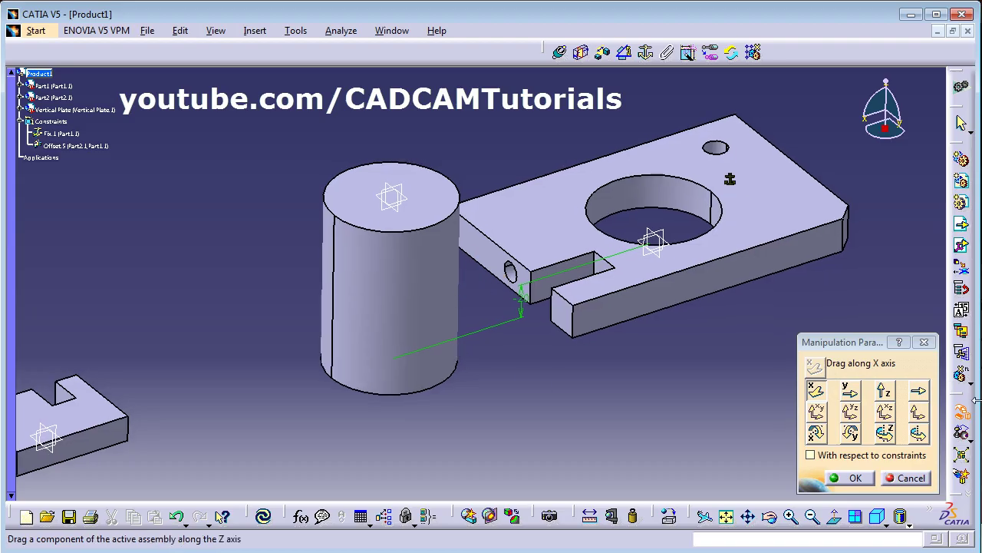
click(856, 478)
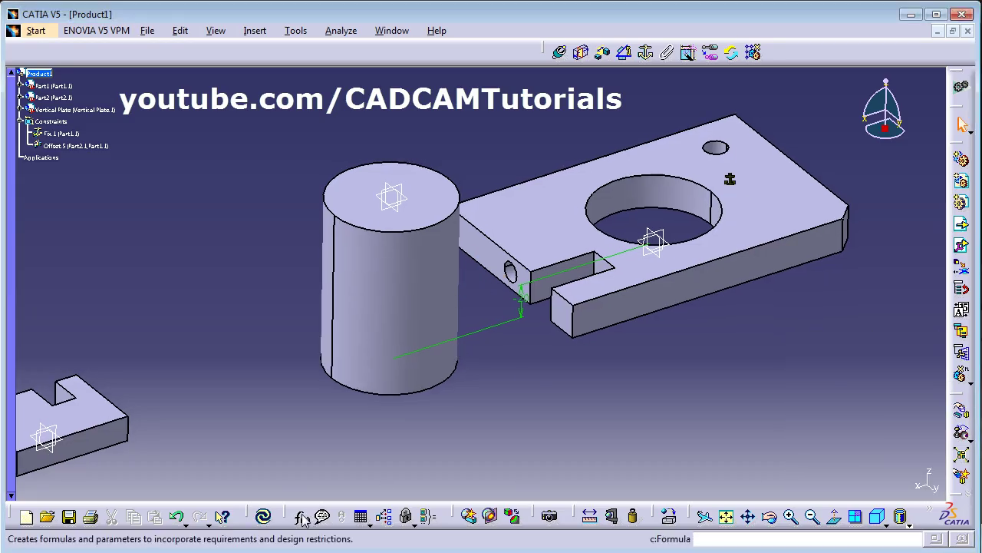
click(264, 516)
middle_drag(106, 501, 291, 419)
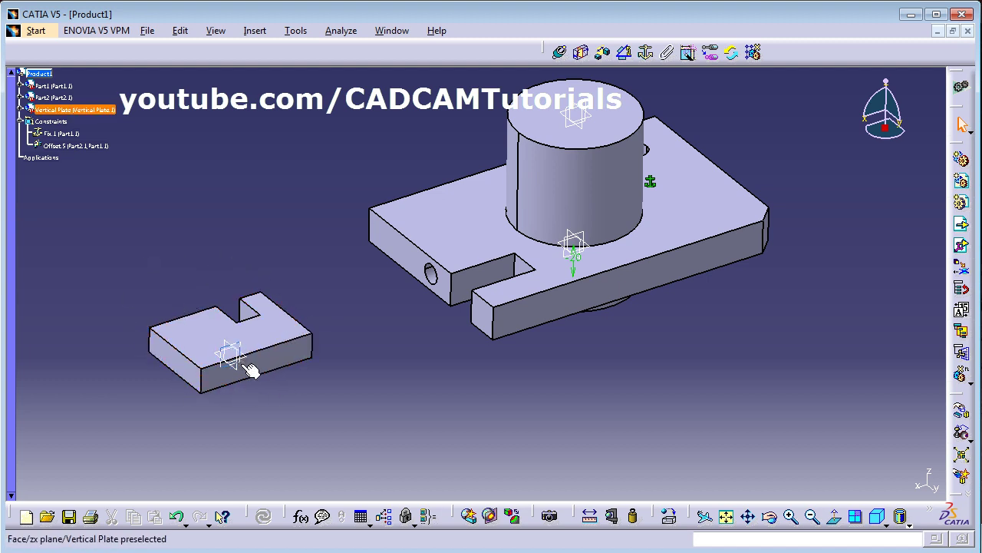
Create a coincidence constraint between the Vertical Plate's upper edge beside its notch and the plate's upper edge at the slotted end, and update the assembly
middle_drag(418, 301, 354, 333)
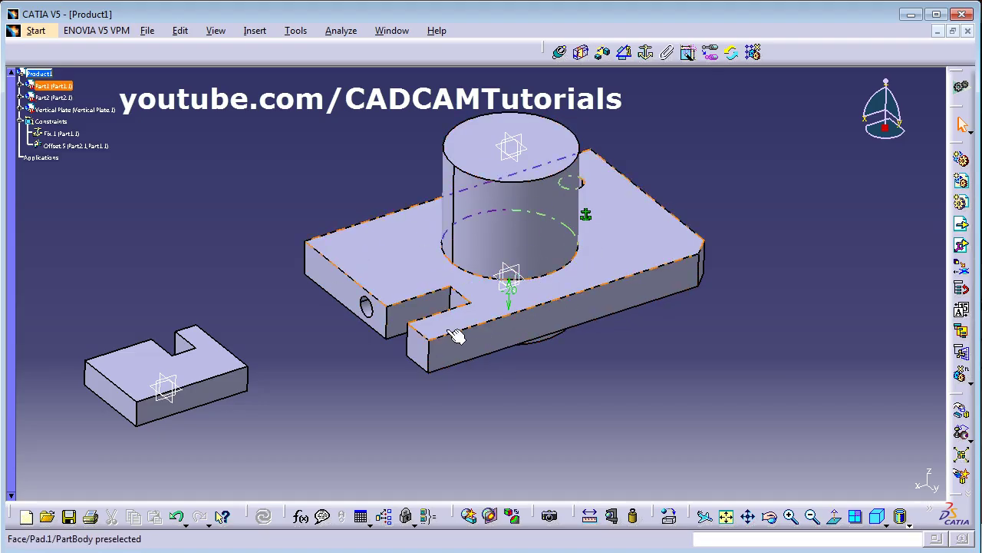
middle_drag(499, 338, 467, 360)
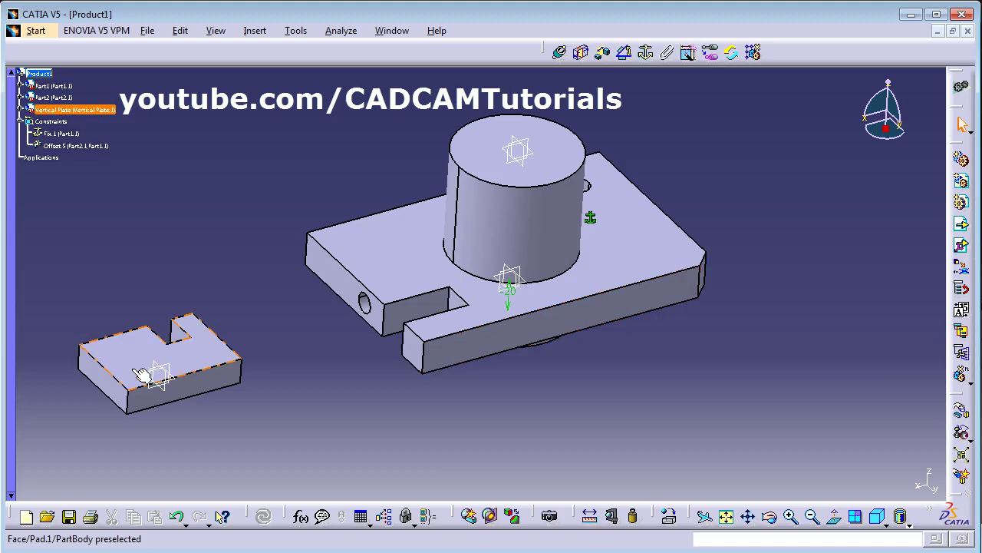
click(562, 54)
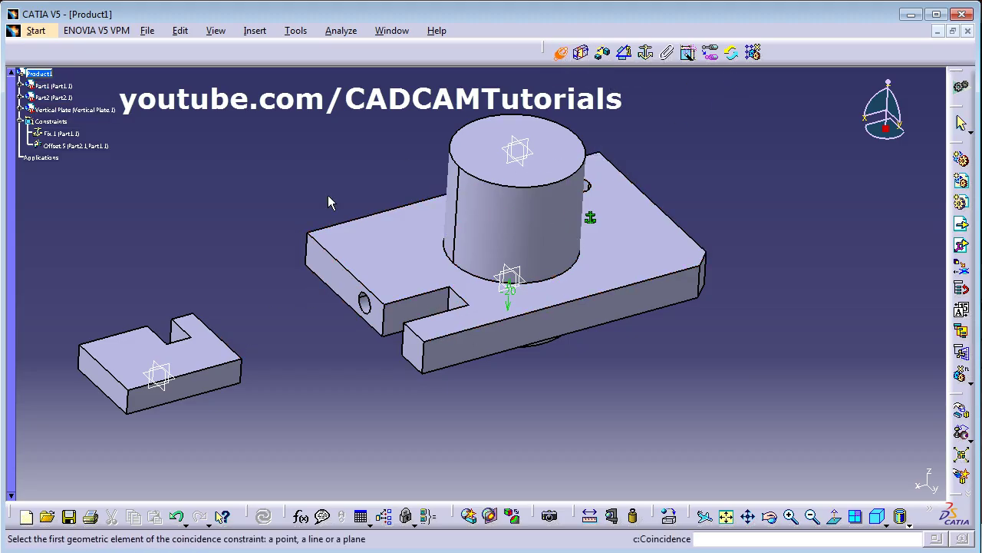
click(236, 350)
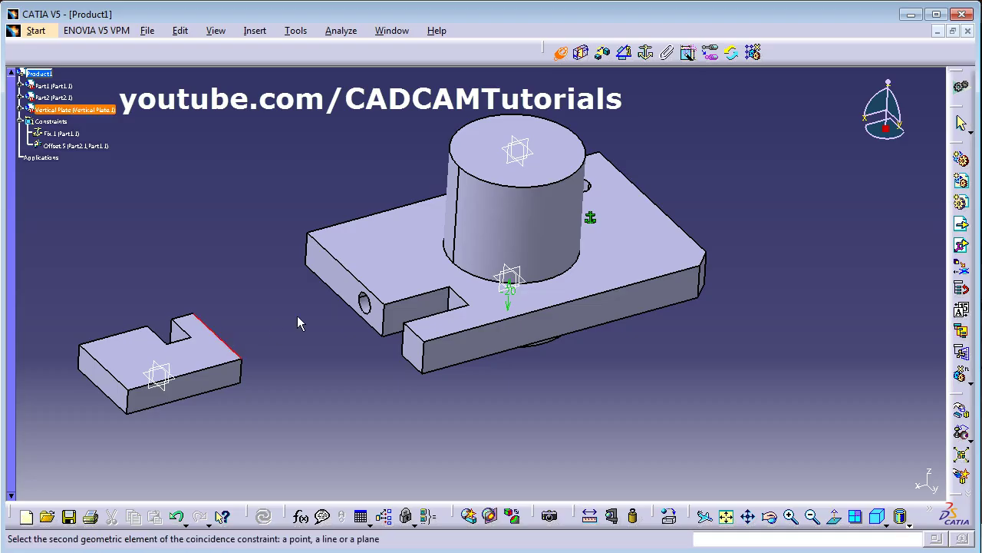
click(340, 262)
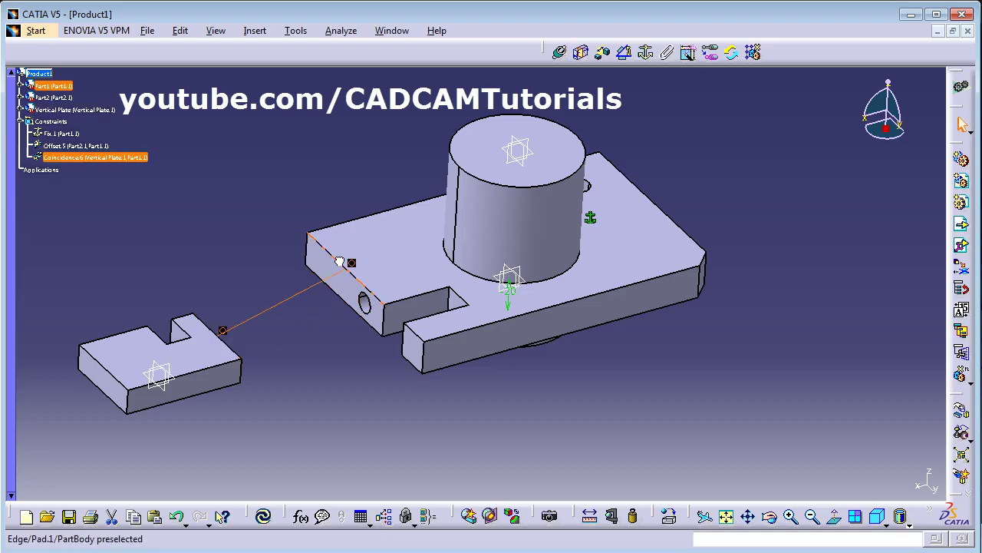
click(263, 516)
Create a 45° angle constraint in Sector 1 between the top faces of the plate and the Vertical Plate, and update the assembly
middle_drag(458, 349, 680, 254)
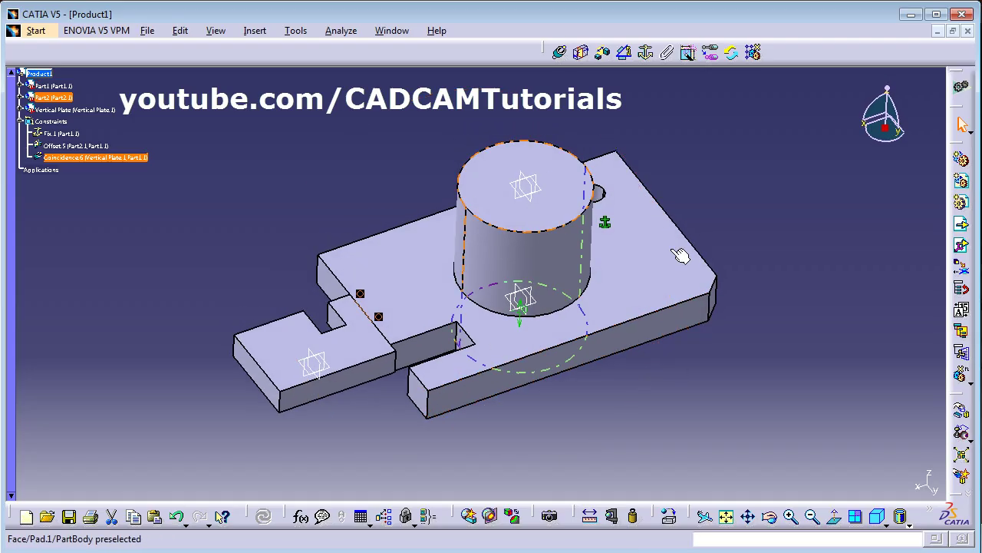
click(628, 53)
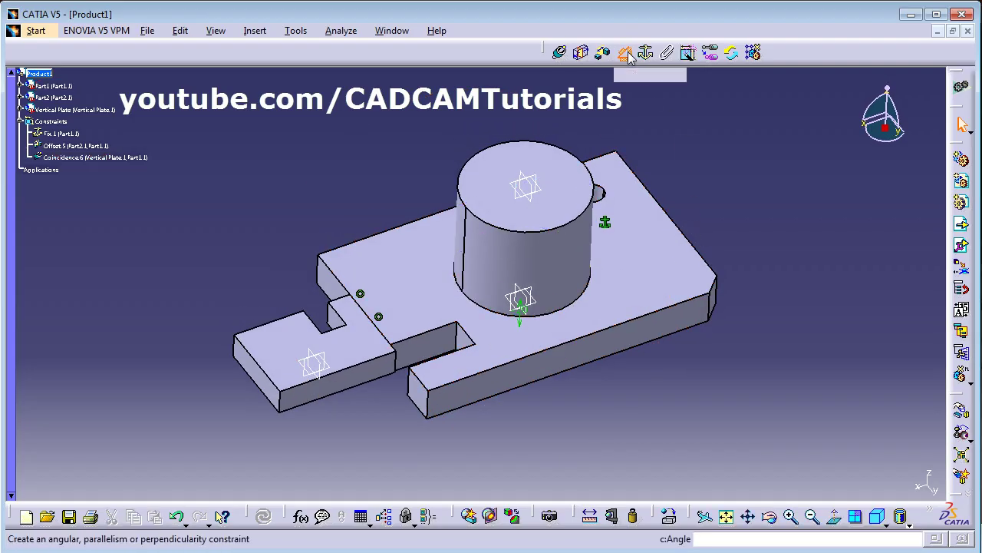
click(410, 287)
click(283, 335)
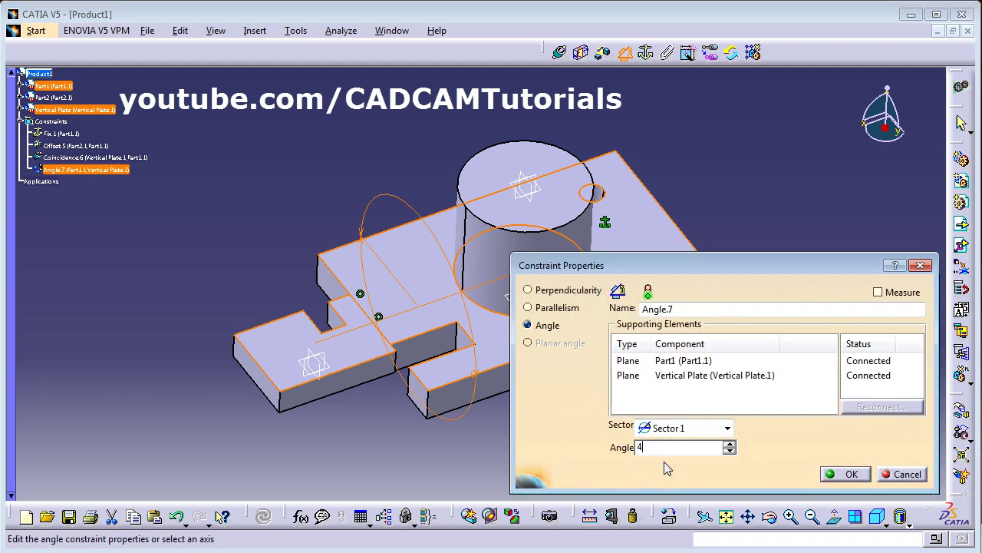
click(848, 474)
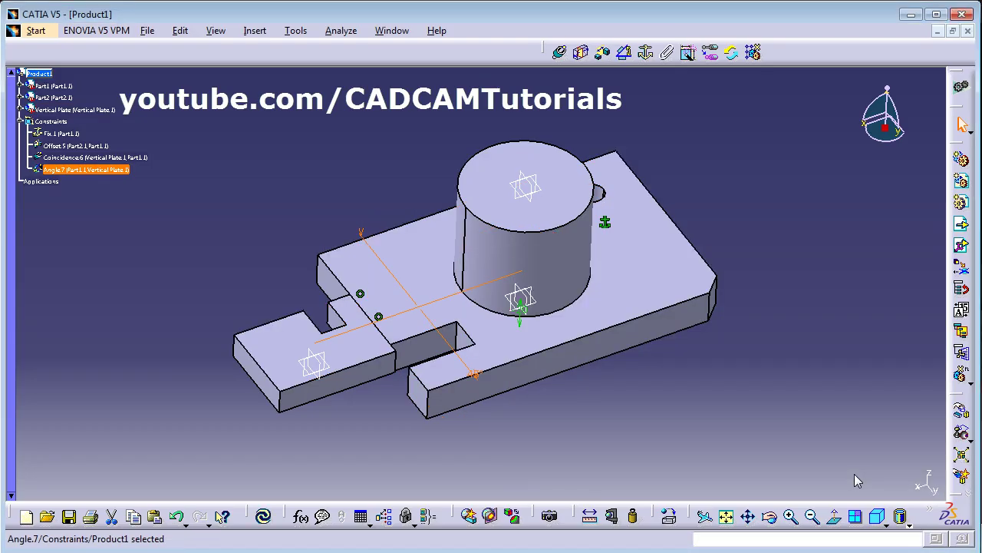
click(265, 518)
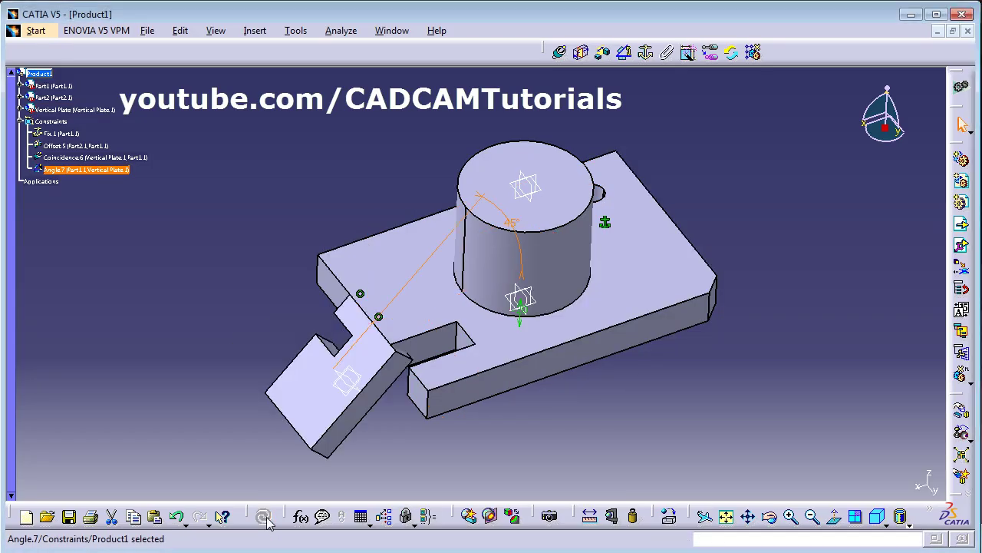
Set the angle between the plate and the Vertical Plate to -45°, and update the assembly
middle_drag(502, 345, 502, 232)
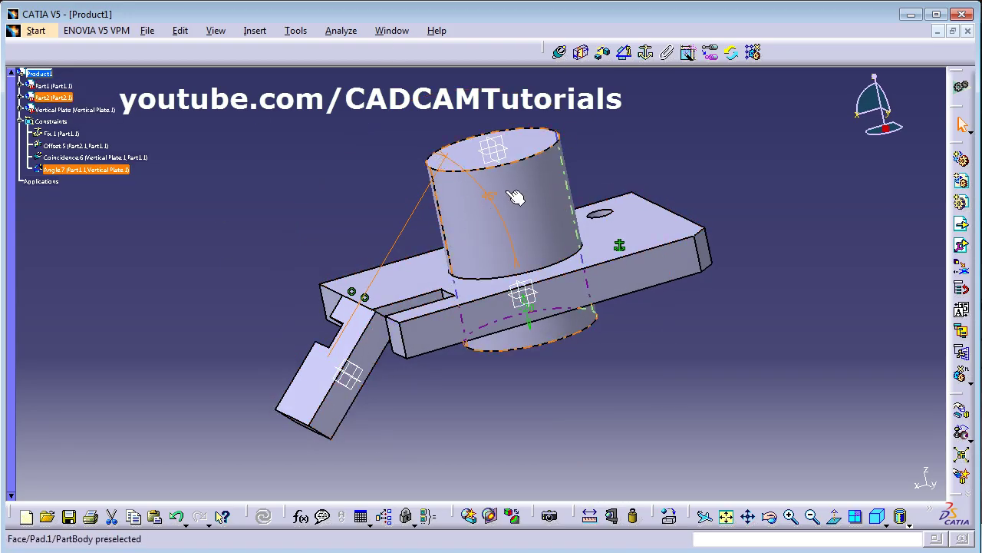
double_click(491, 198)
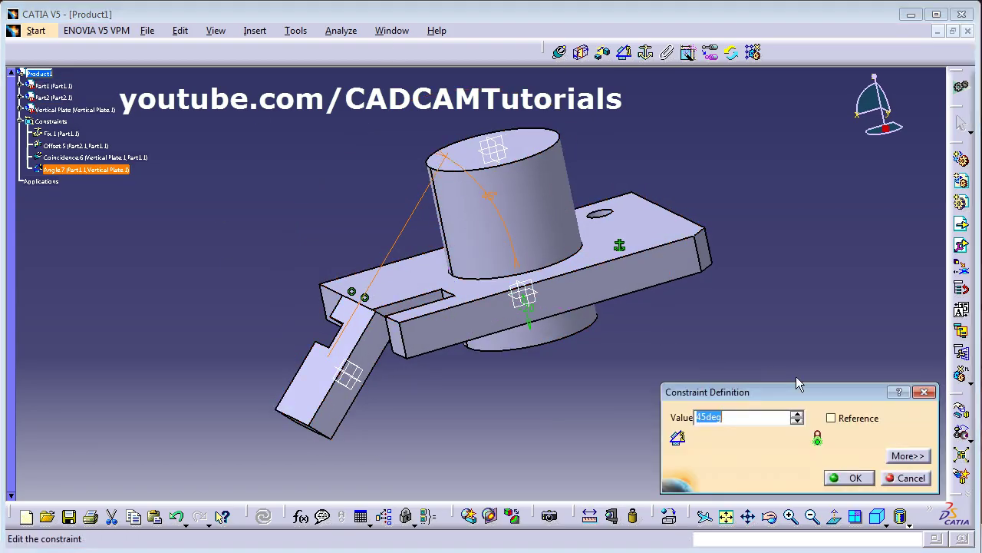
text(-45)
key(Return)
click(263, 515)
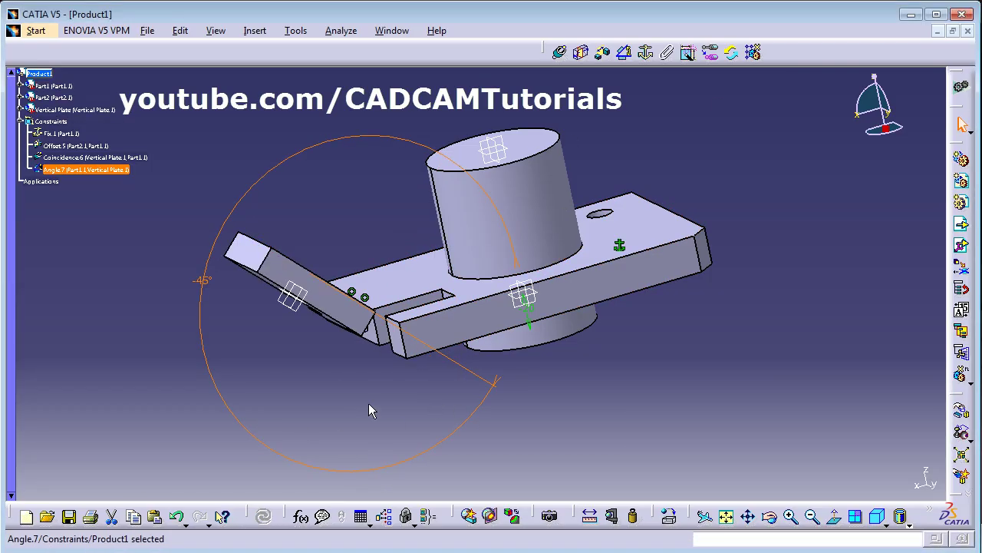
Set the angle between the plate and the Vertical Plate to -90°, and update the assembly
middle_drag(464, 386, 504, 285)
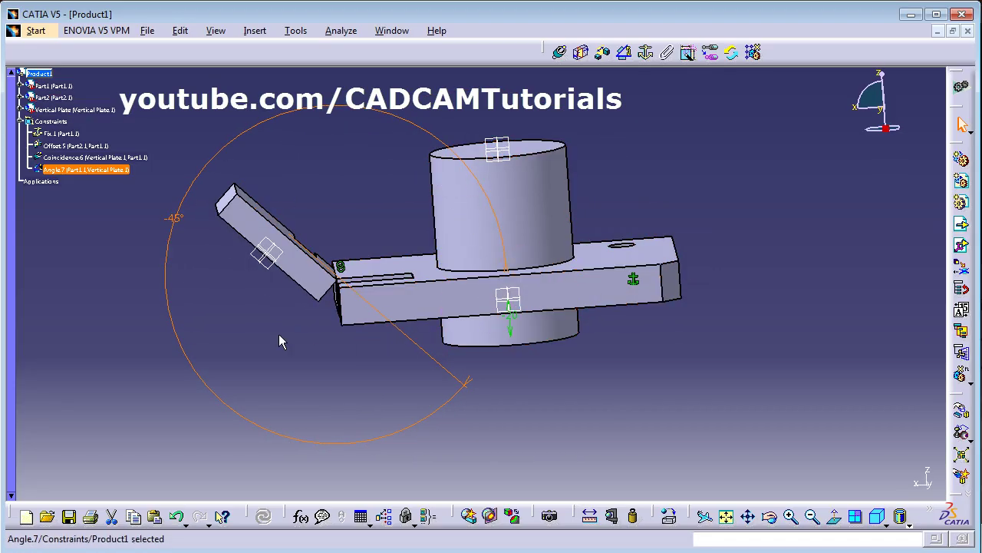
double_click(182, 221)
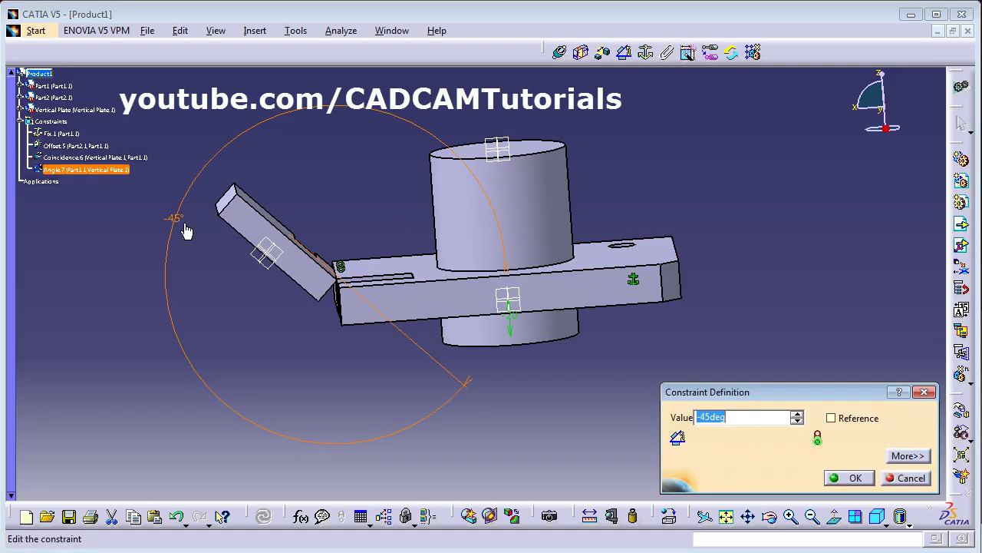
text(-90)
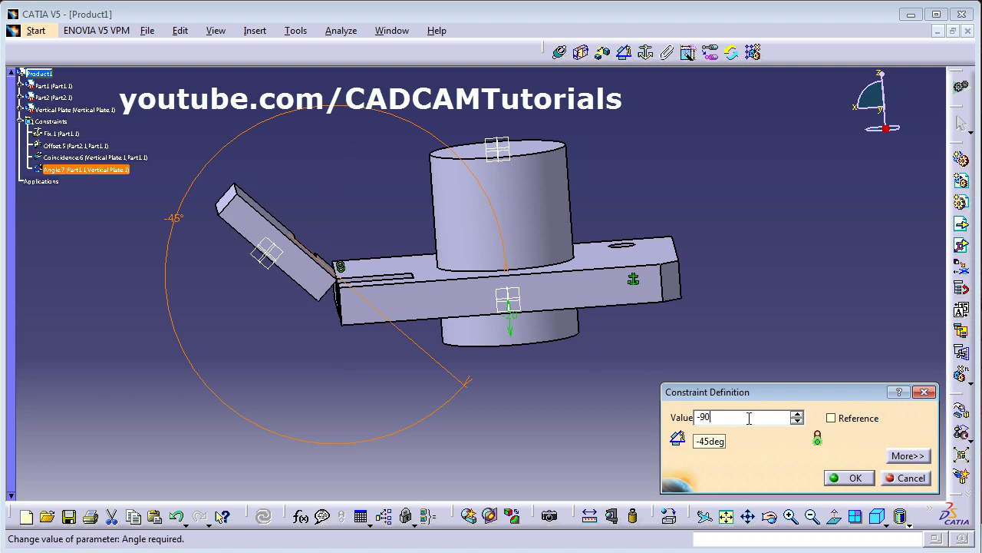
key(Return)
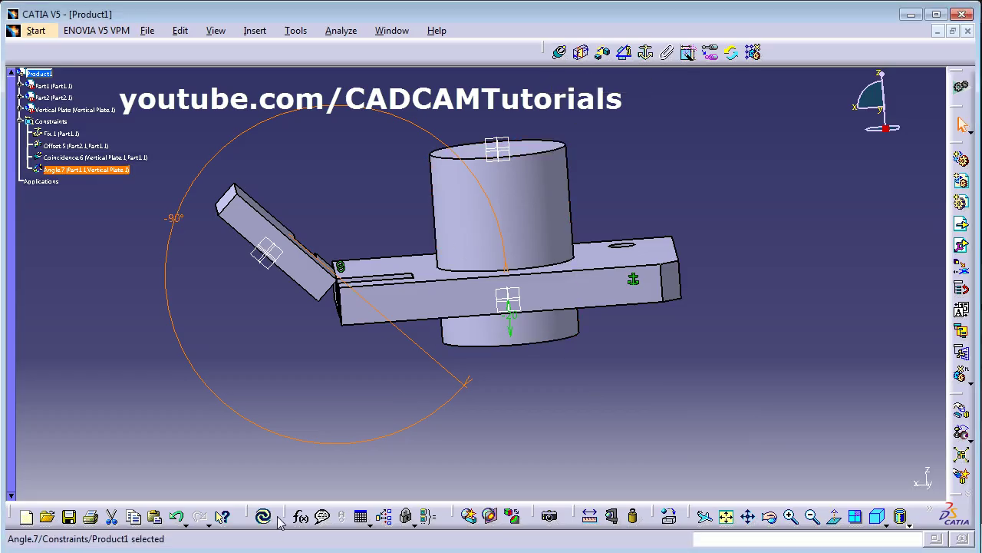
click(265, 517)
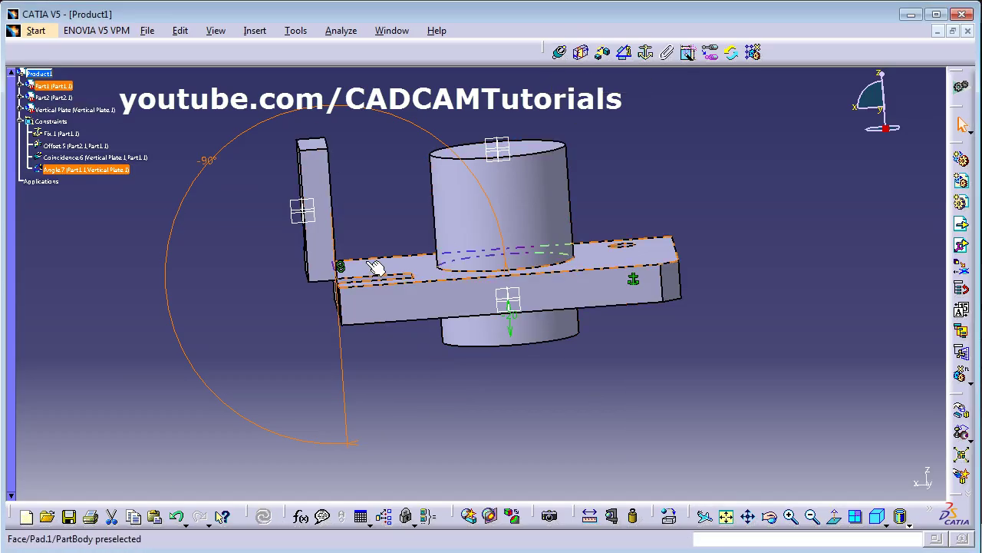
Switch the angle constraint between the plate and the Vertical Plate to Sector 3, set it to 45°, and update the assembly
middle_drag(376, 266, 449, 325)
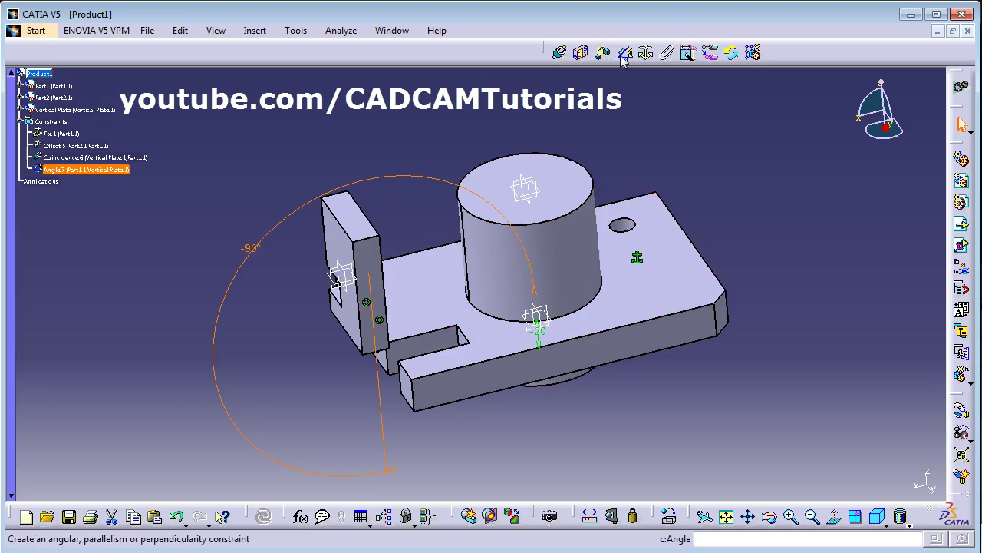
double_click(77, 171)
click(909, 456)
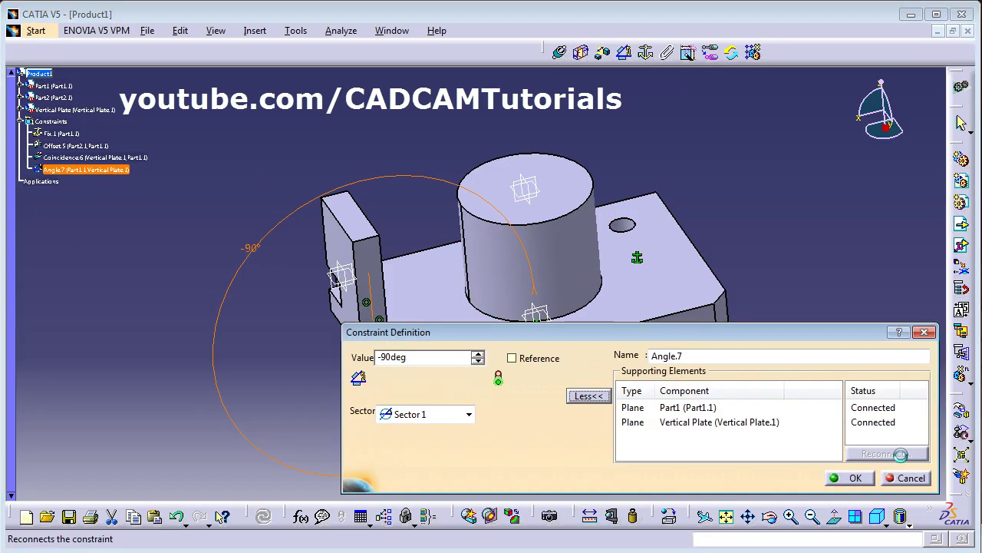
click(468, 415)
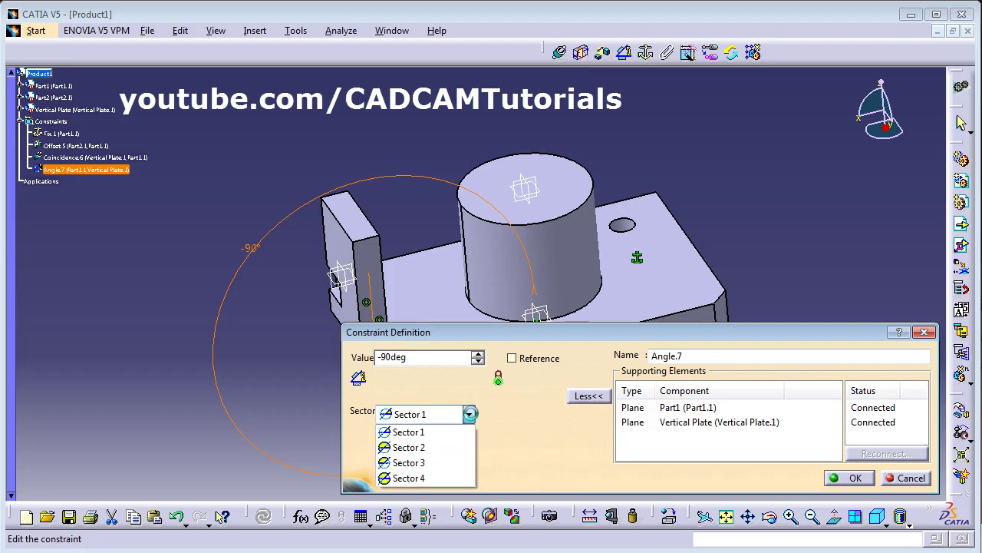
click(426, 463)
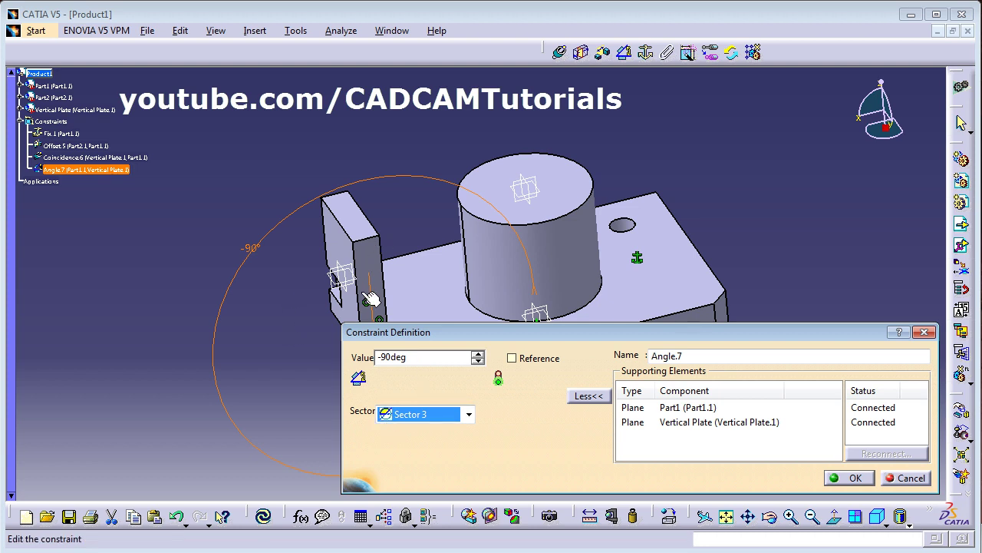
double_click(415, 357)
text(45)
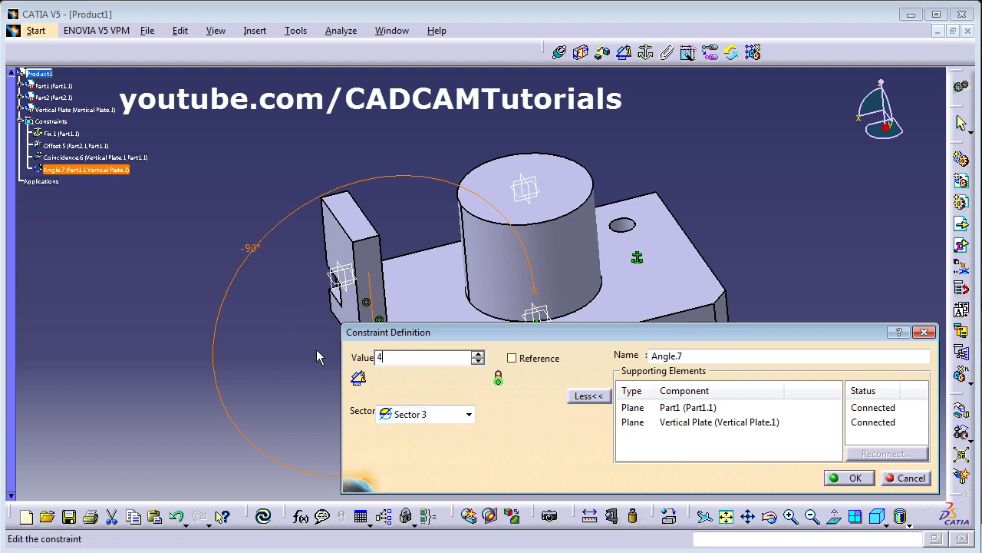
click(852, 479)
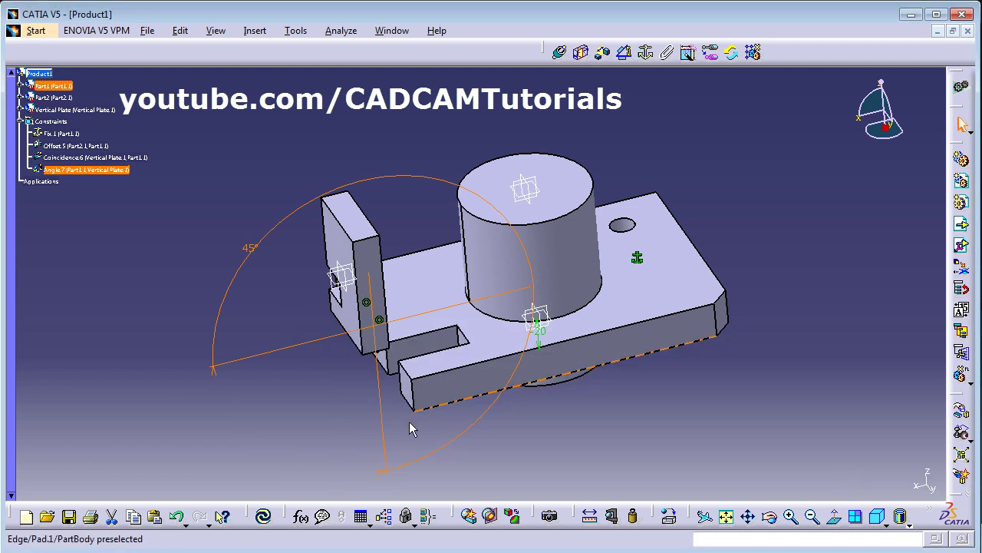
click(263, 516)
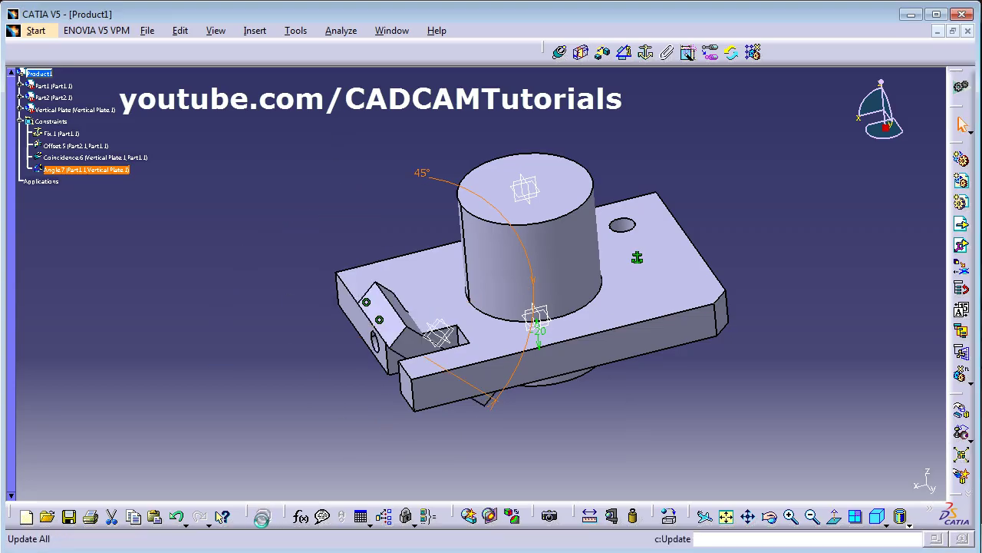
Review the sector options in the definition of the angle constraint between the plate and the Vertical Plate, keeping Sector 3
middle_drag(568, 419, 521, 320)
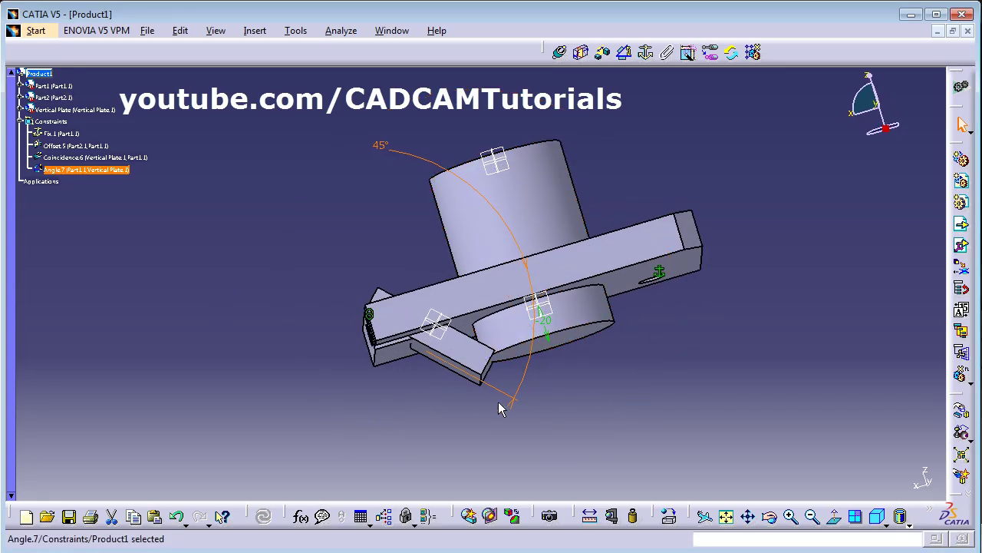
middle_drag(649, 324, 530, 421)
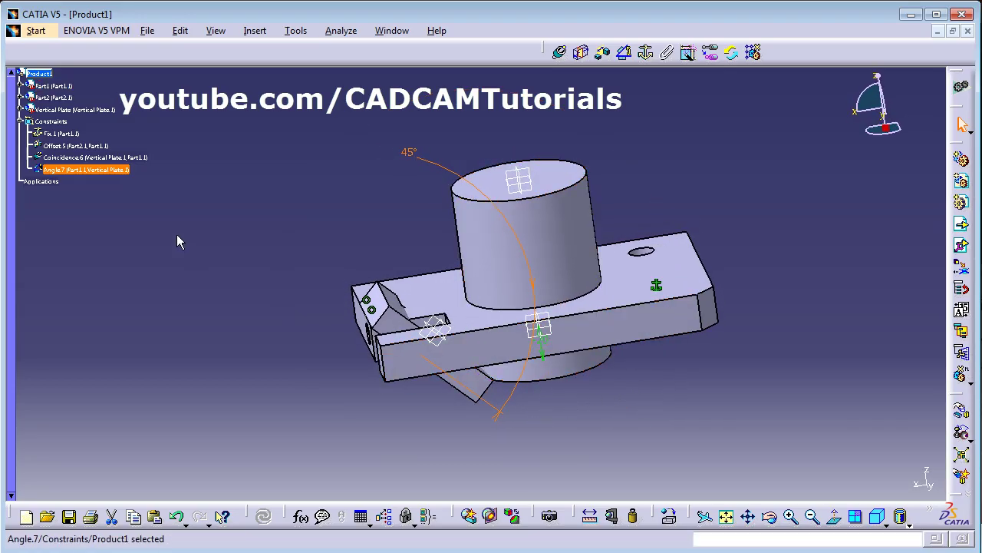
double_click(89, 170)
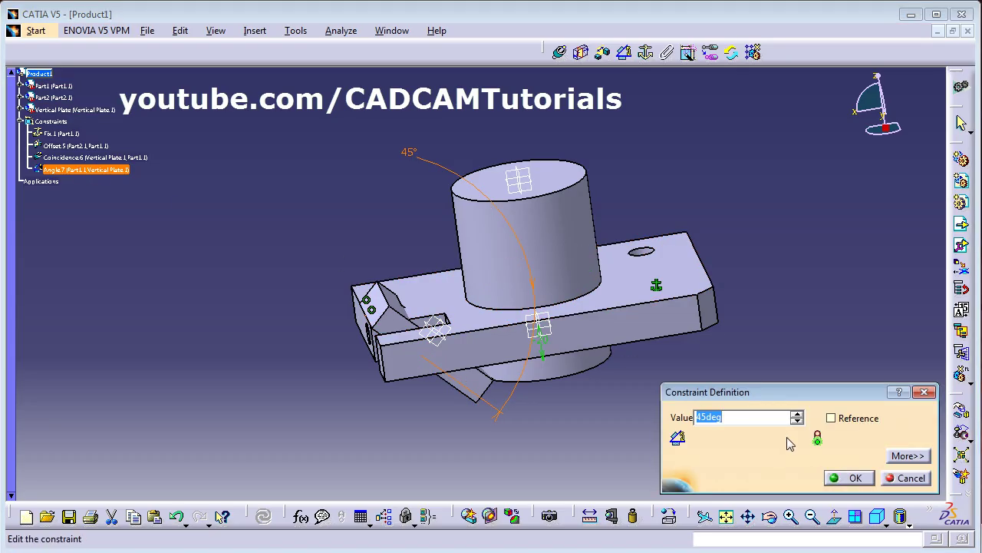
click(908, 456)
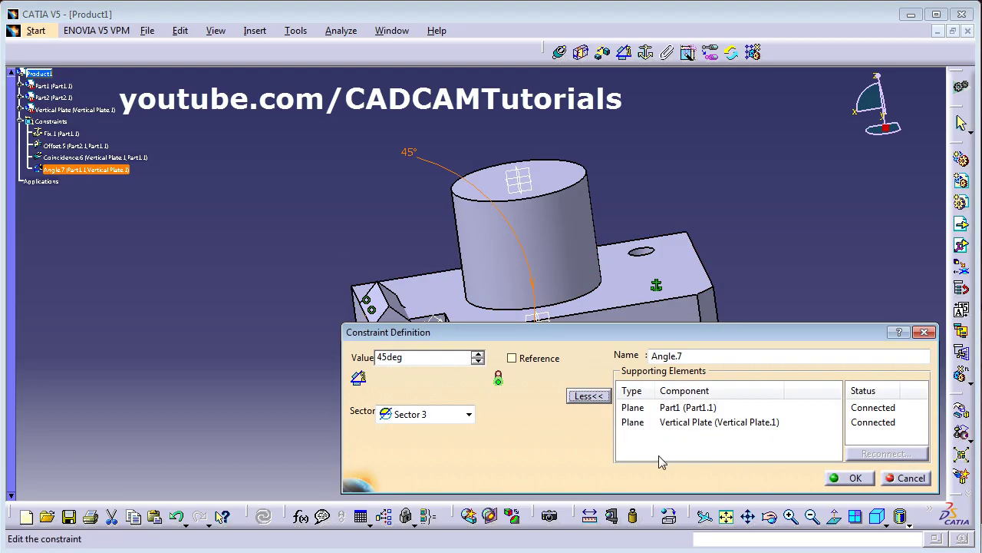
click(469, 416)
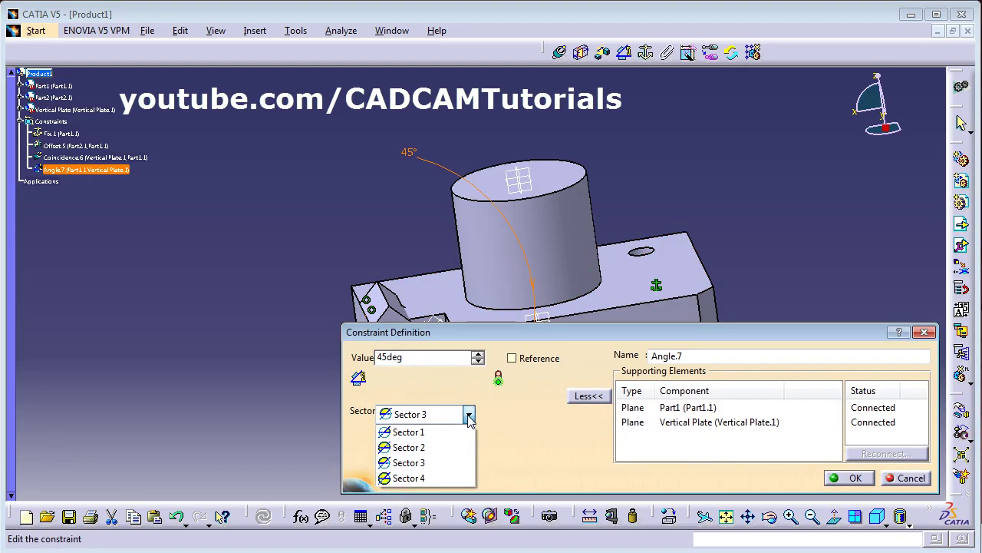
click(530, 429)
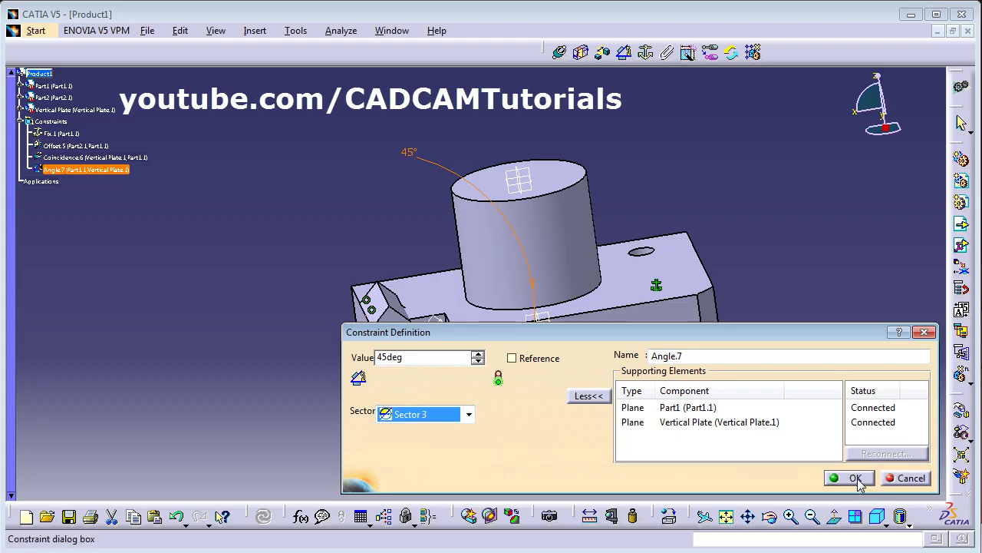
click(855, 478)
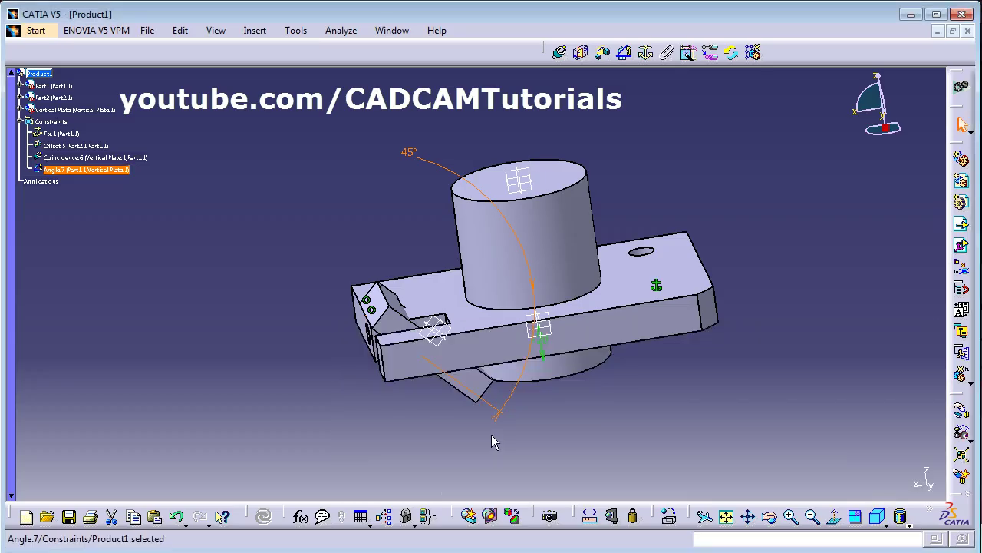
Delete the angle constraint and the coincidence constraint that tie the Vertical Plate to the plate
right_click(74, 169)
click(141, 352)
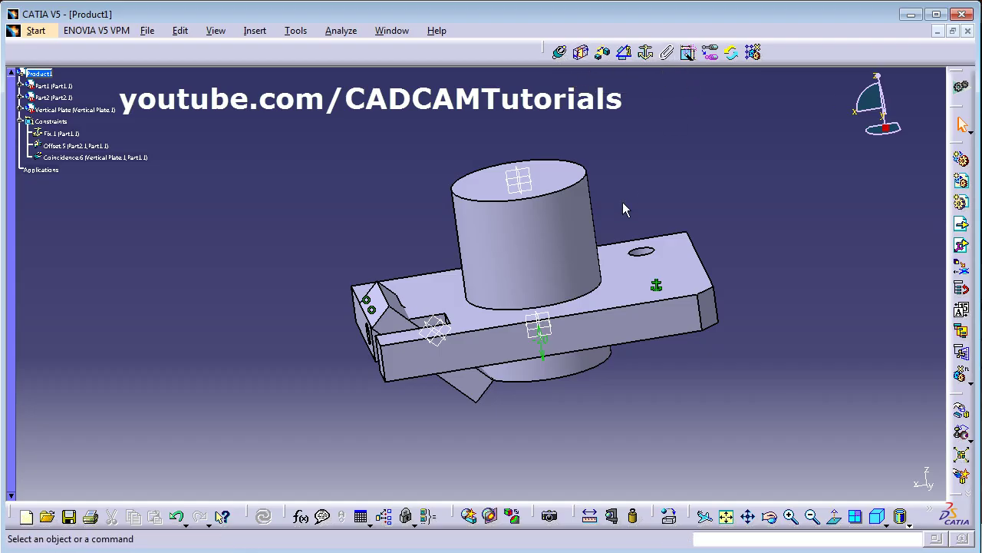
middle_drag(505, 208, 484, 386)
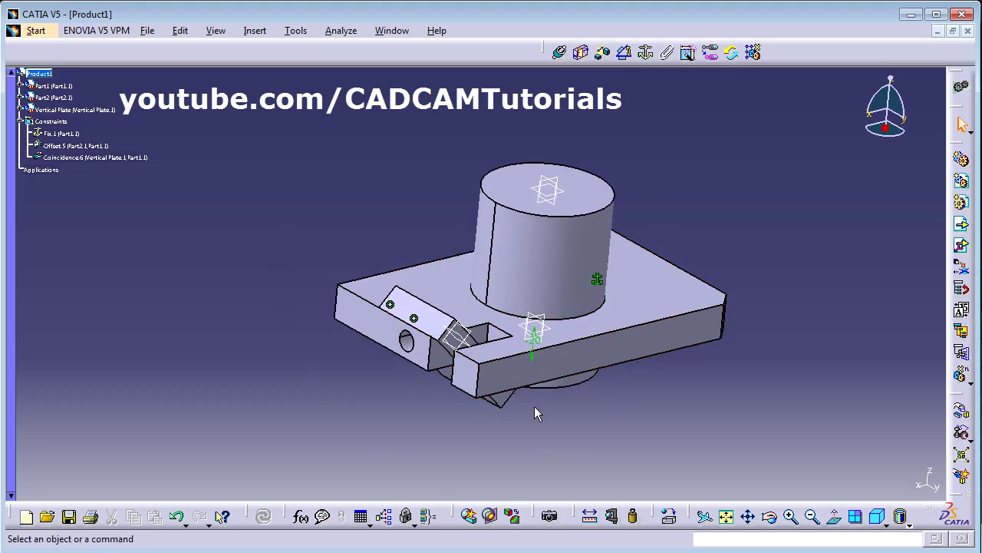
middle_drag(491, 308, 461, 220)
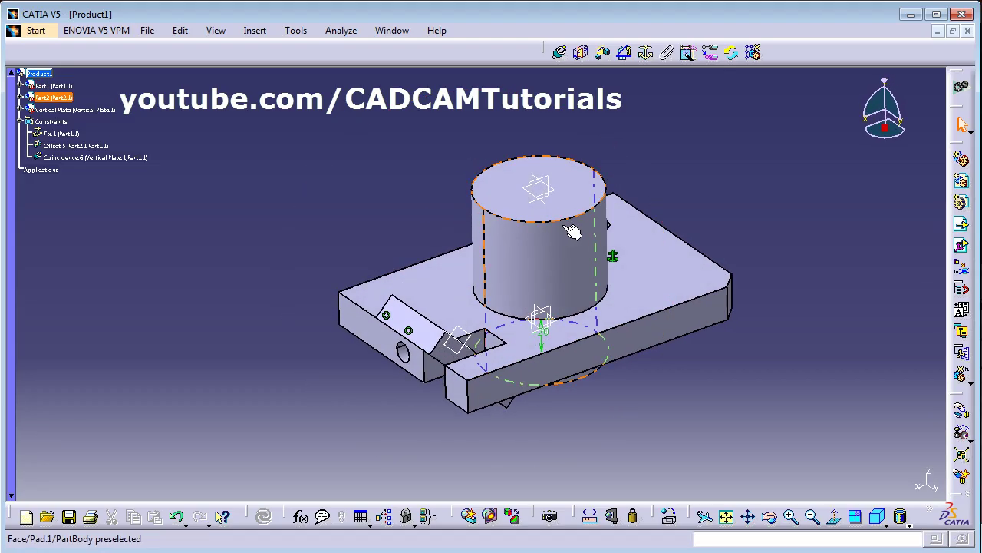
middle_drag(552, 425, 567, 349)
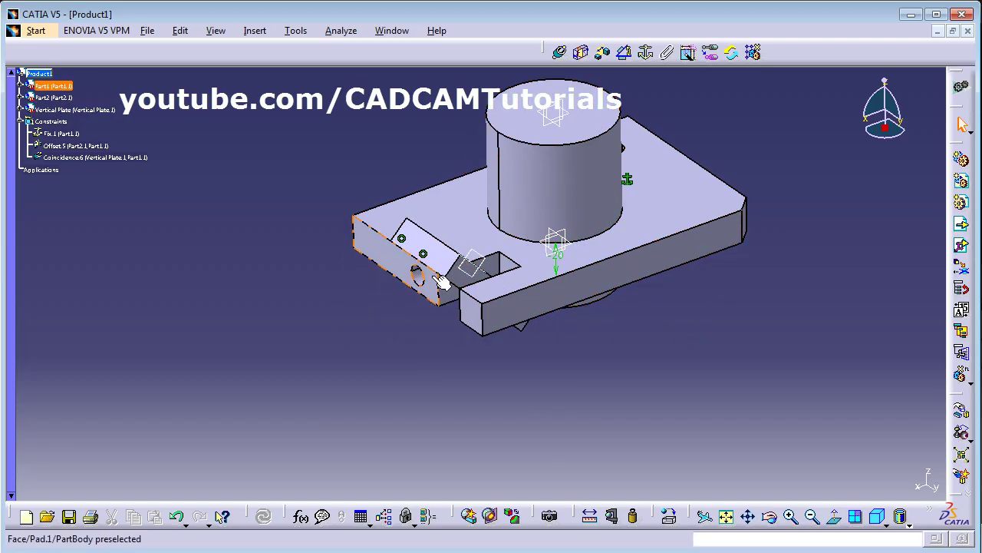
right_click(81, 158)
click(143, 341)
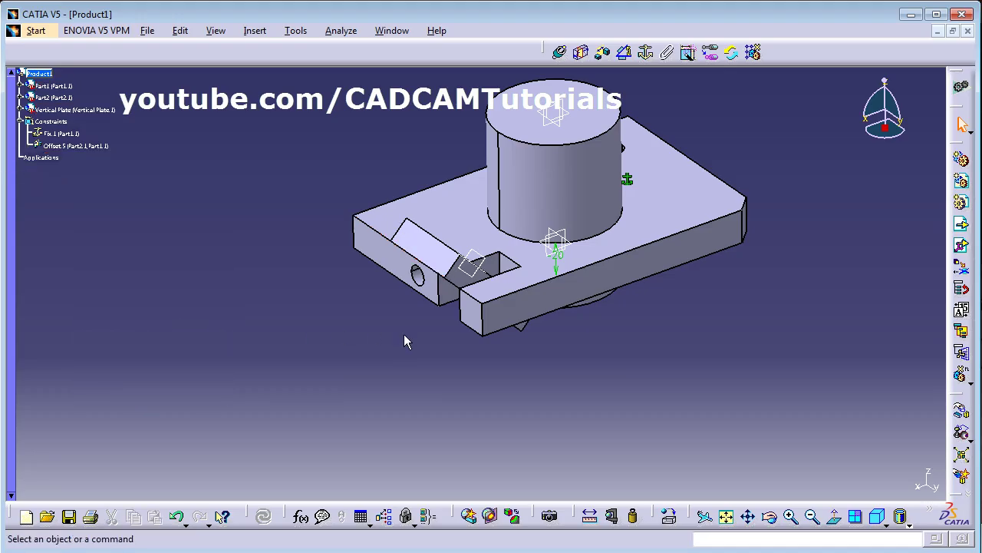
Move the Vertical Plate along the X axis with Manipulation until it is clear of the plate
click(961, 416)
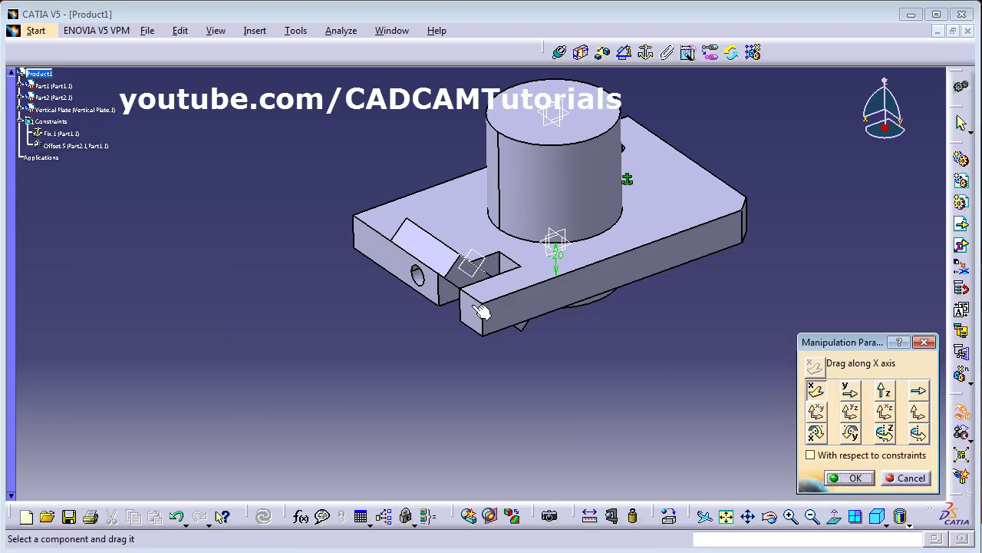
drag(449, 269, 205, 288)
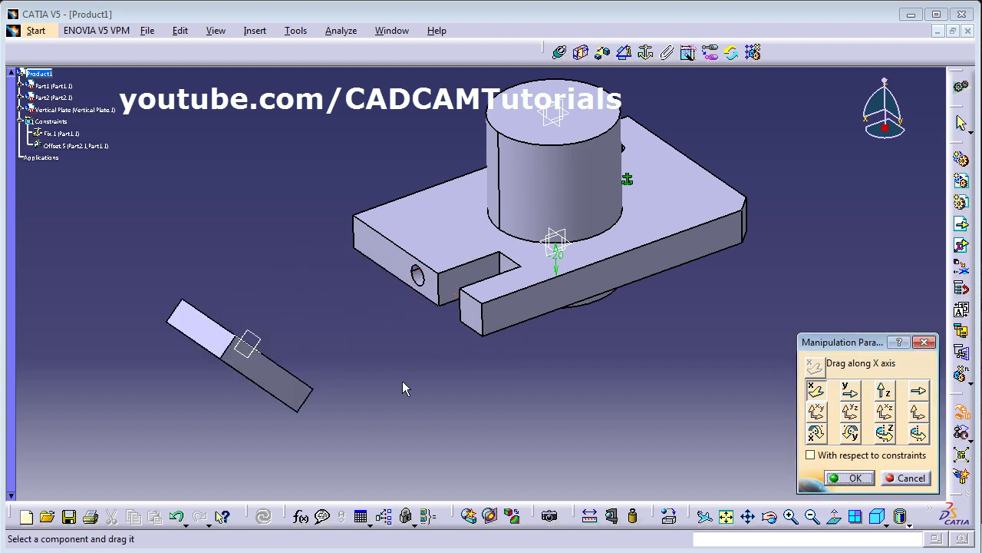
click(850, 477)
Create a coincidence constraint with Same orientation between the Vertical Plate's inner notch face and the plate's slot end face, and update the assembly
middle_drag(320, 293, 430, 322)
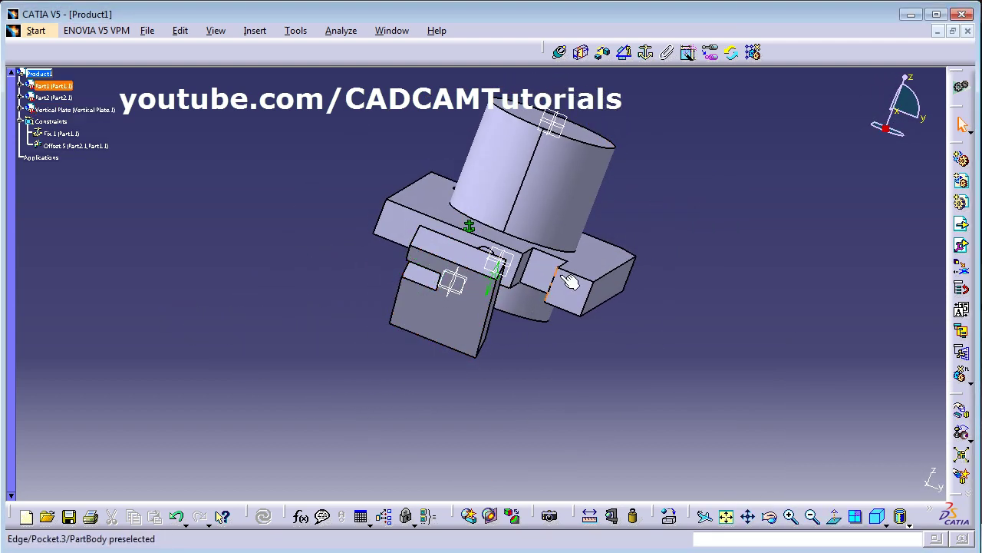
middle_drag(491, 270, 494, 301)
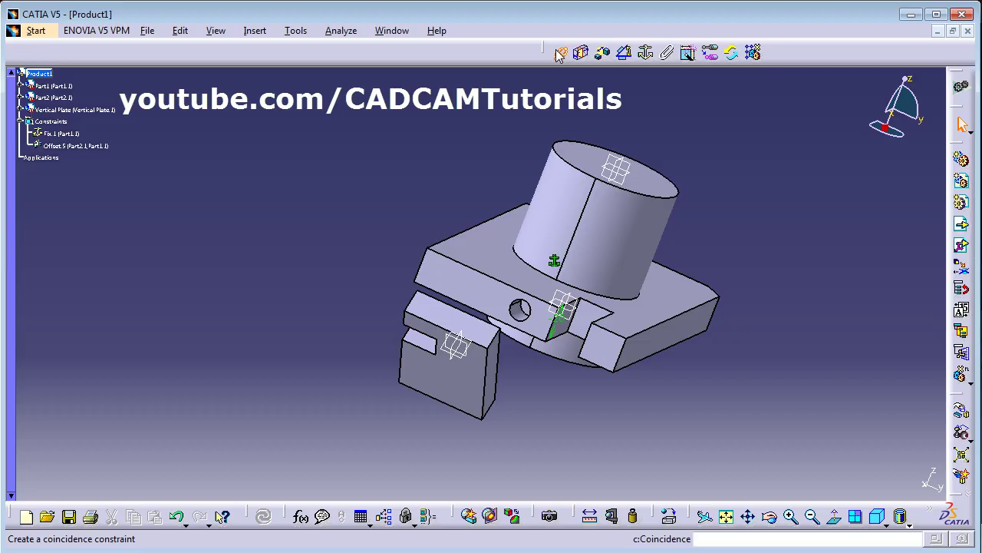
click(560, 54)
middle_drag(351, 164, 522, 361)
click(683, 454)
click(530, 376)
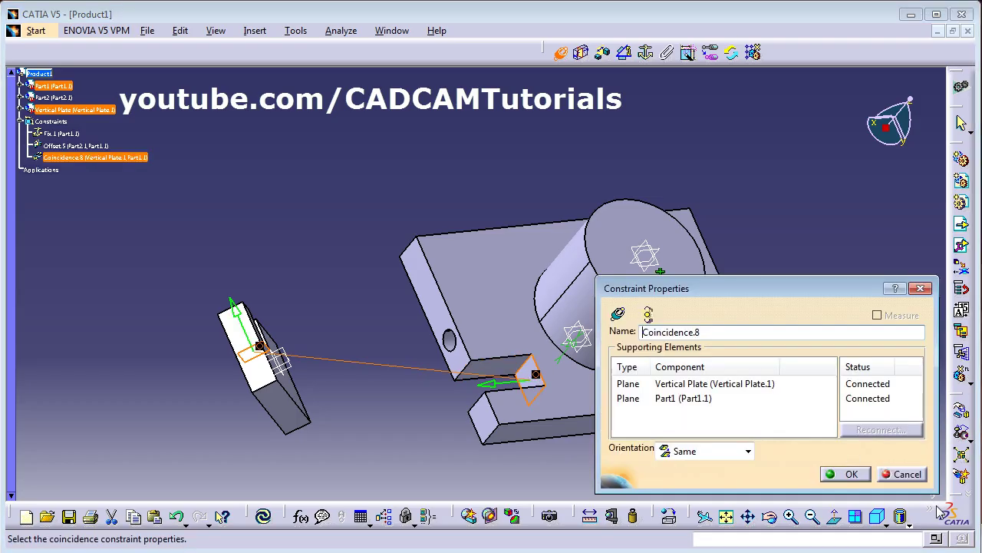
click(850, 476)
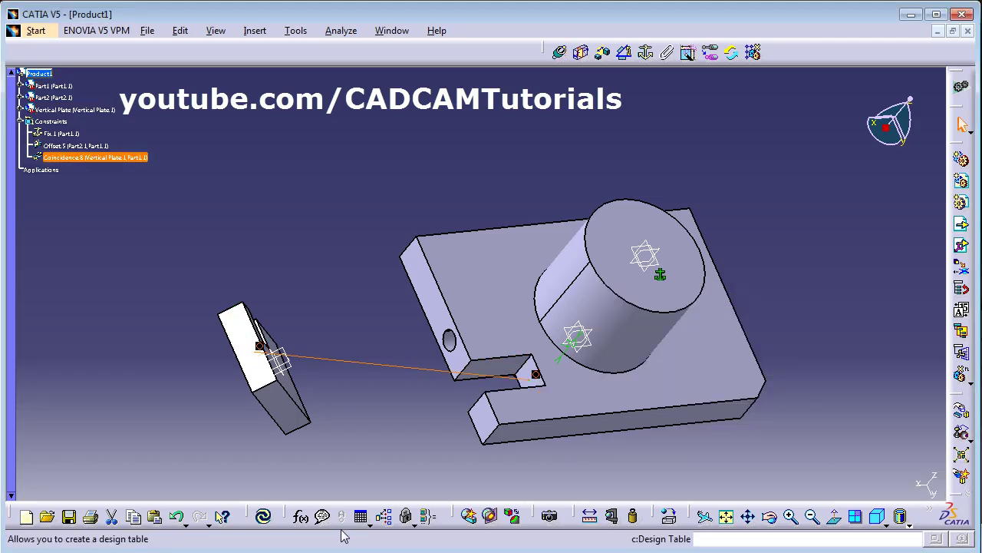
click(263, 516)
Set the orientation of the notch-to-slot coincidence constraint to Opposite, and update the assembly
middle_drag(542, 386, 426, 268)
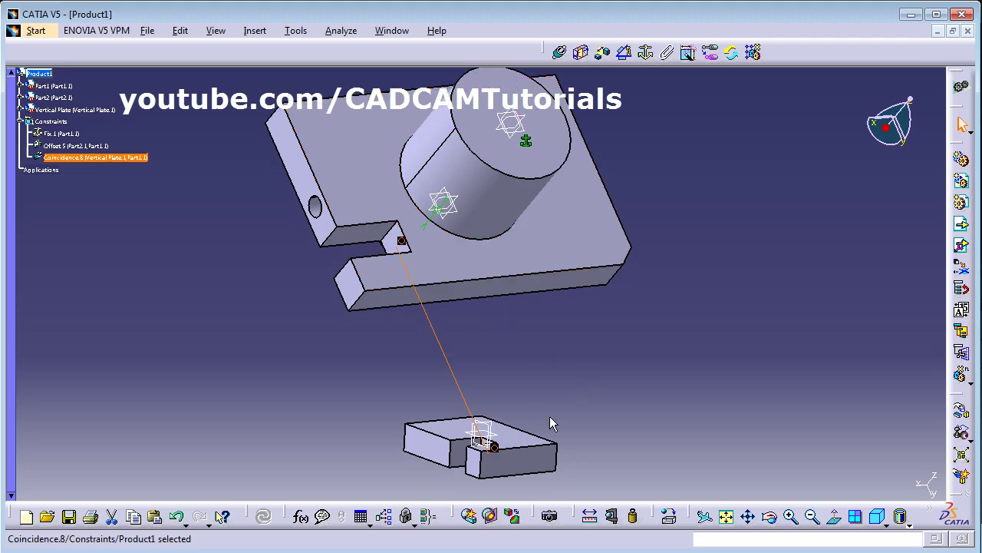
middle_drag(561, 419, 555, 327)
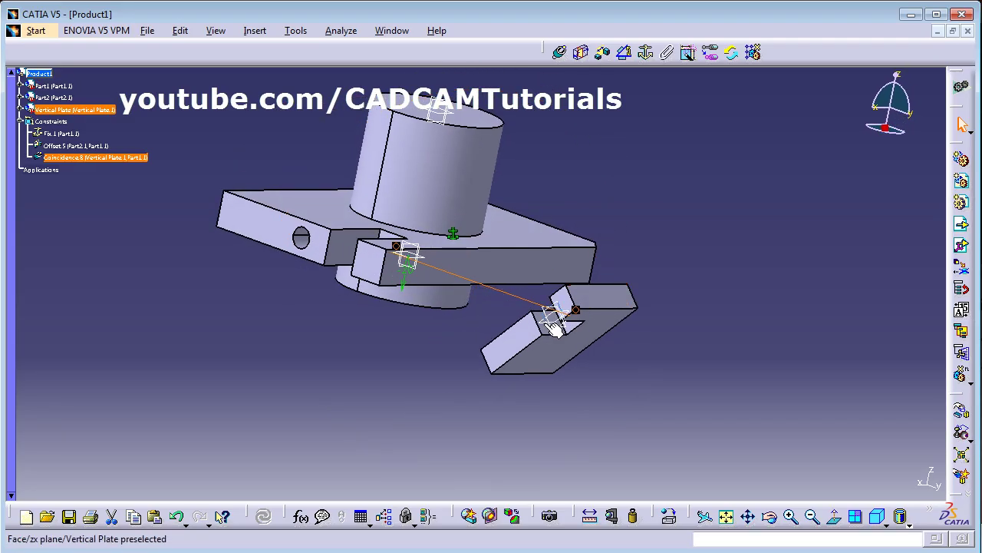
double_click(77, 157)
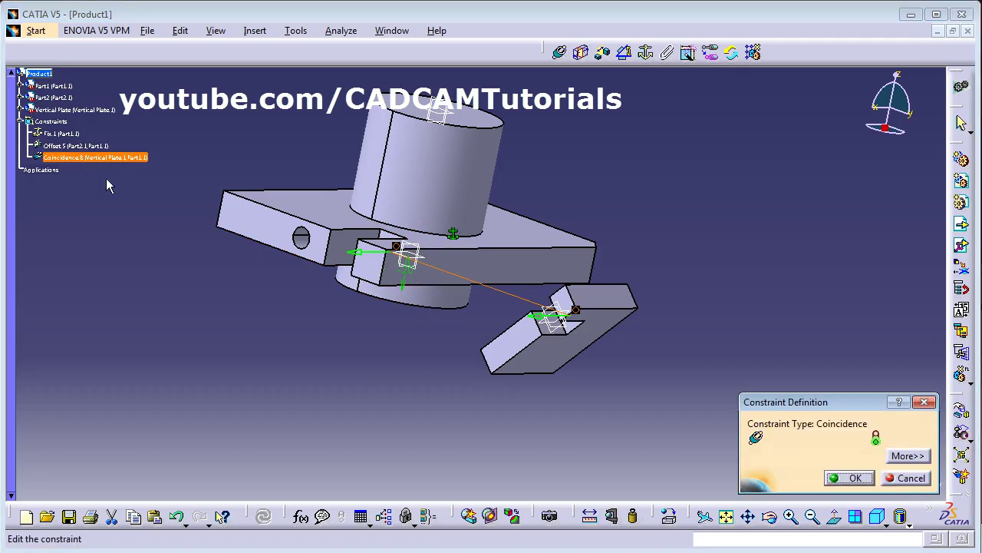
click(907, 456)
click(522, 412)
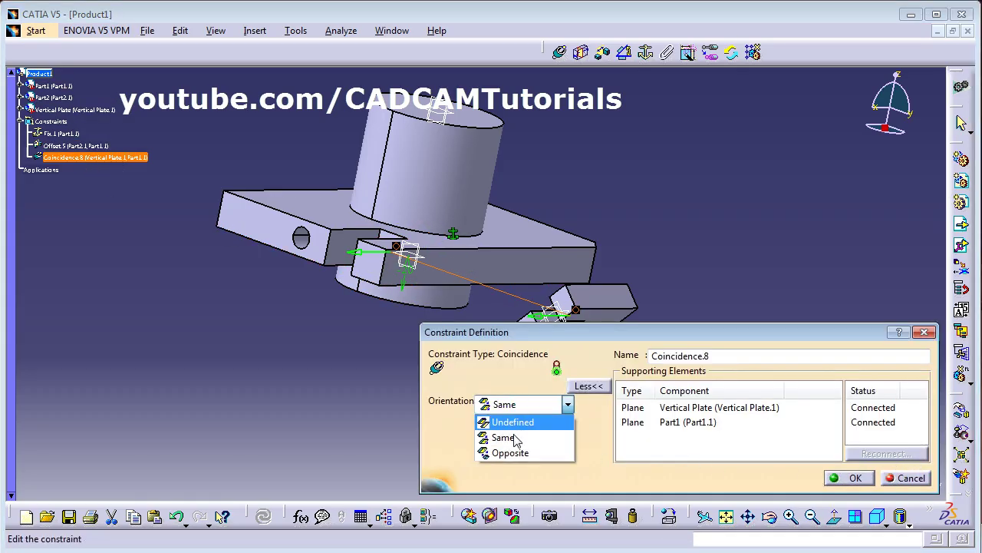
click(525, 455)
click(850, 478)
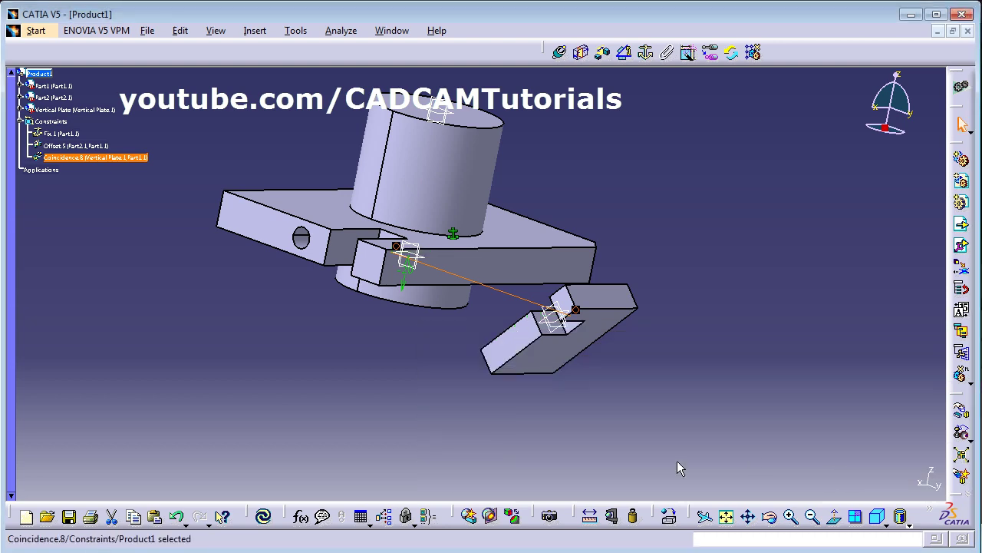
click(263, 516)
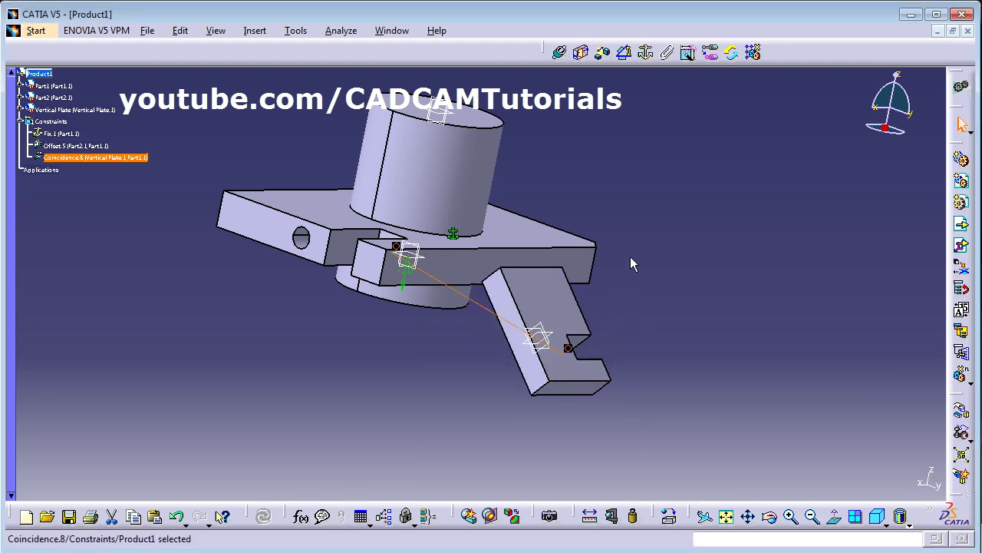
Create a coincidence constraint with Opposite orientation between the Vertical Plate's notch side face and the plate's top face, and update the assembly
middle_drag(634, 266, 532, 274)
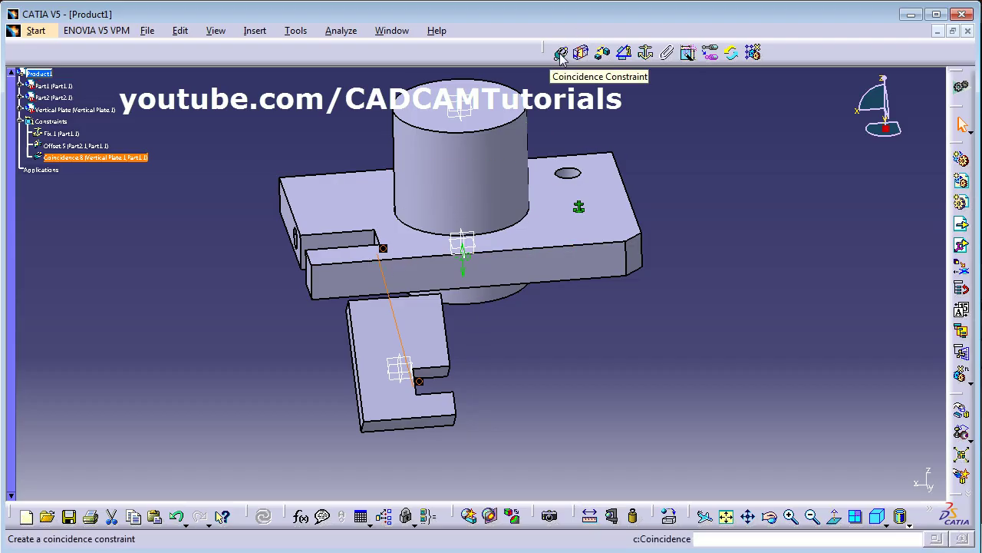
click(562, 53)
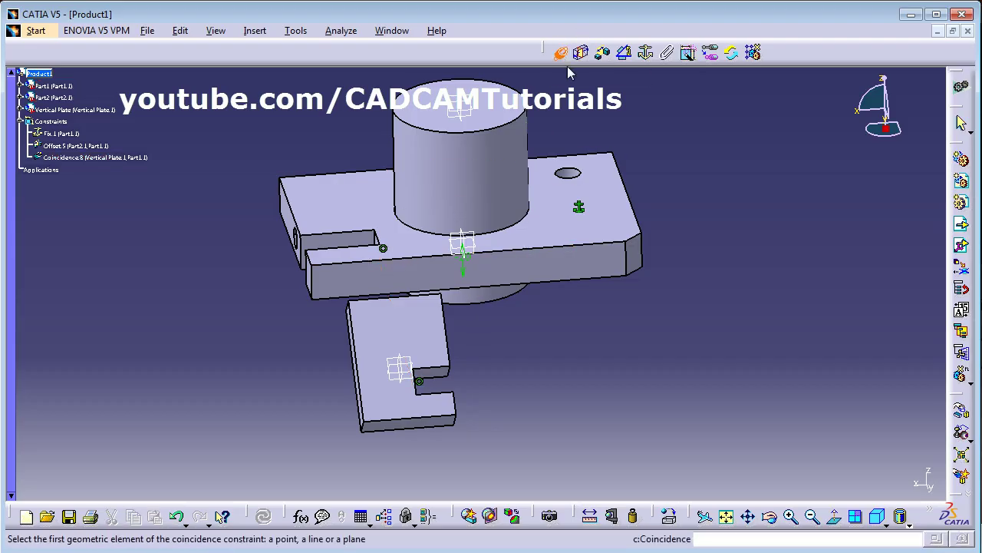
click(439, 378)
click(403, 246)
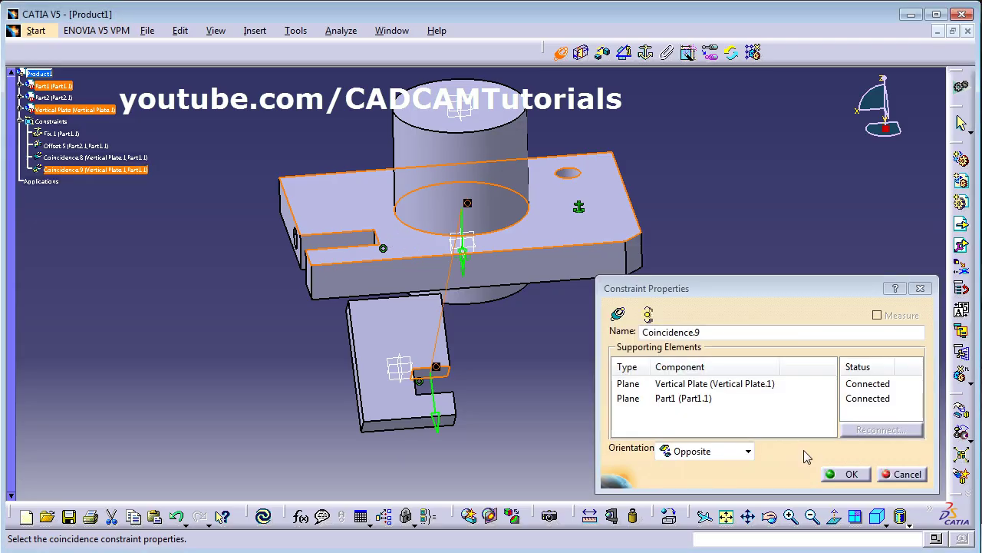
click(850, 476)
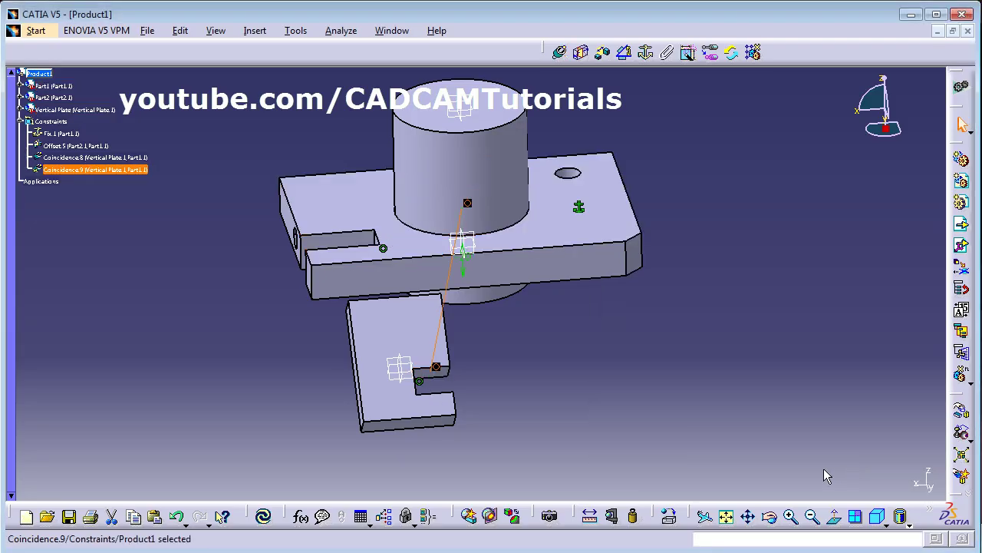
click(264, 519)
Create a coincidence constraint with Opposite orientation between the Vertical Plate's large side face and the plate's slot side wall, and update the assembly
middle_drag(412, 479, 453, 361)
middle_drag(560, 257, 450, 332)
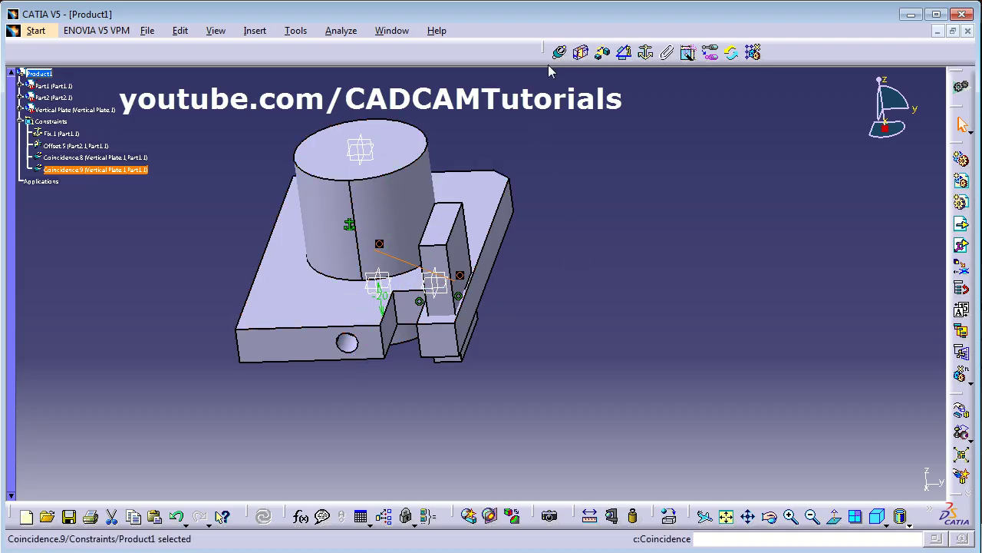
click(561, 54)
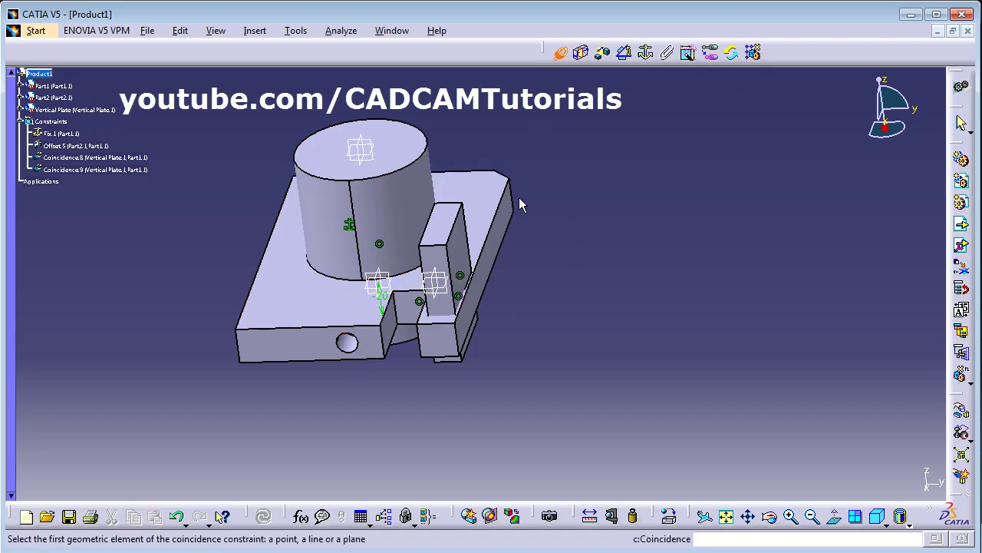
middle_drag(519, 197, 565, 204)
click(569, 218)
click(369, 287)
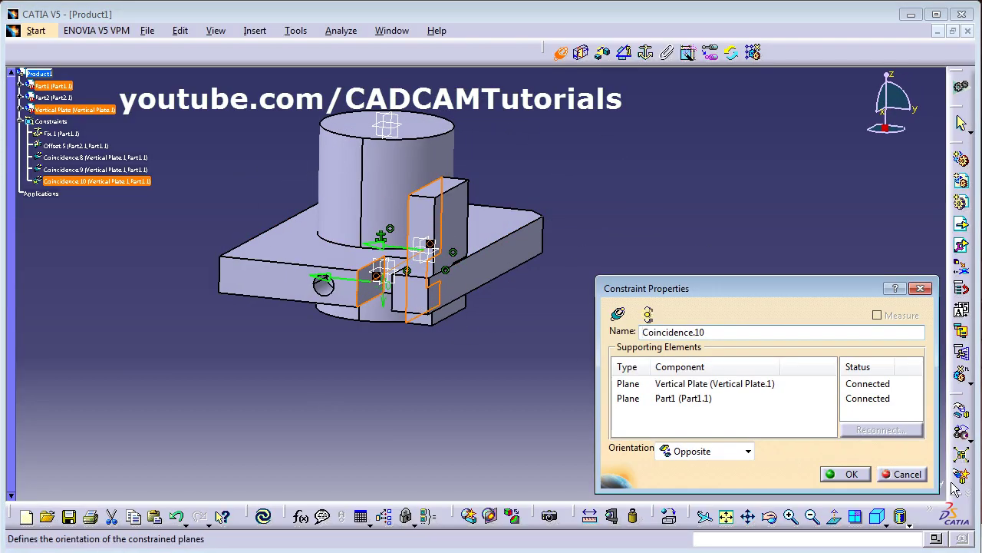
click(848, 474)
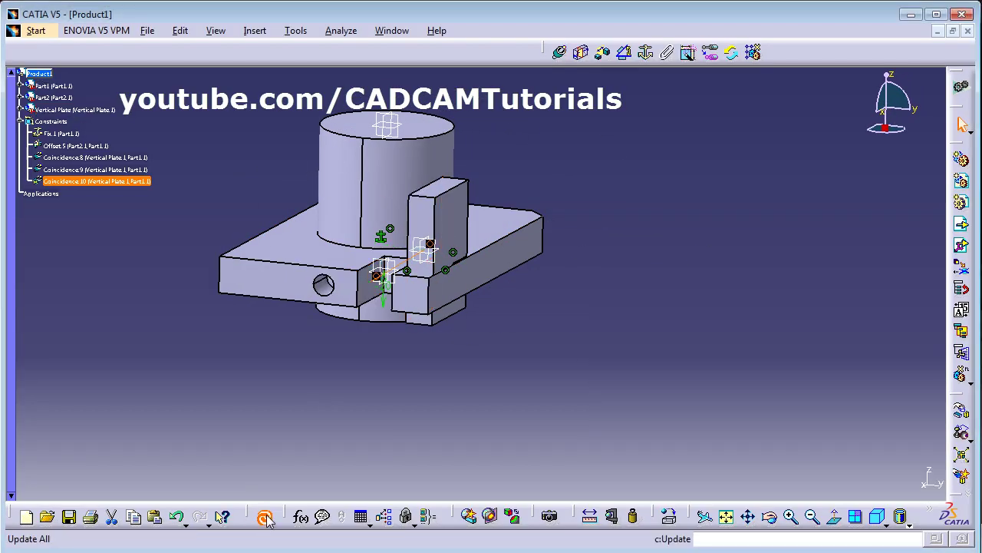
click(265, 519)
middle_drag(325, 281, 308, 347)
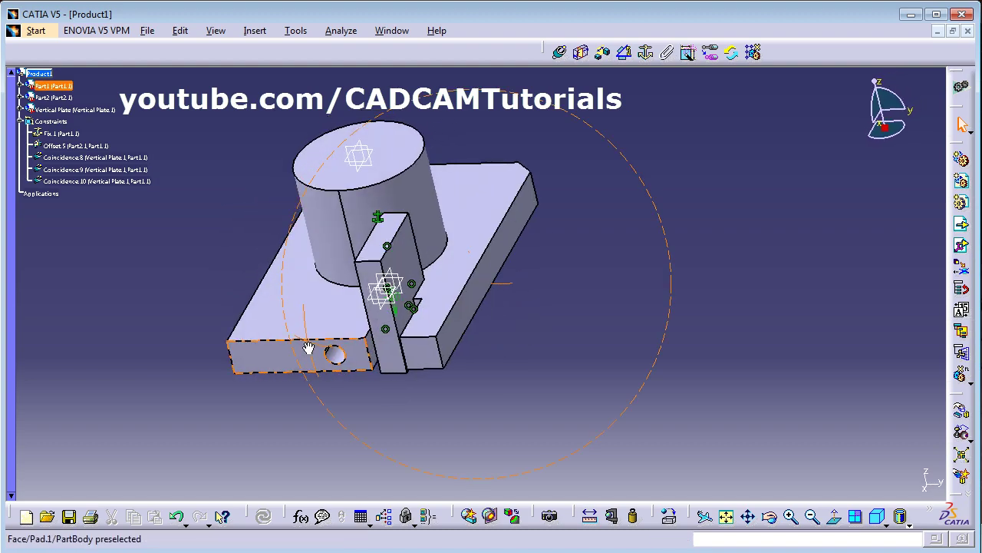
middle_drag(426, 287, 479, 254)
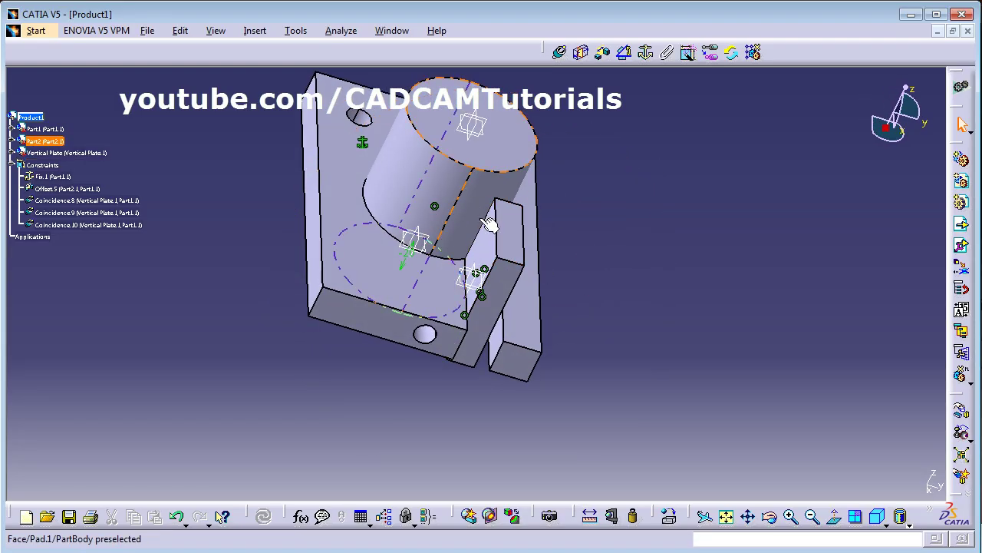
middle_drag(575, 320, 466, 276)
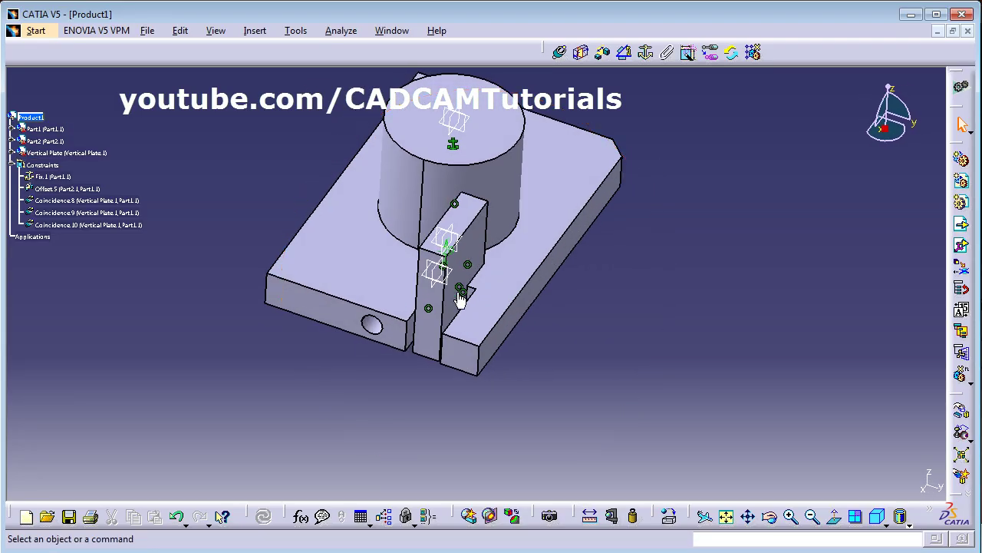
Show the whole assembly in isometric view and run a Contact + Clash check between all components
click(877, 516)
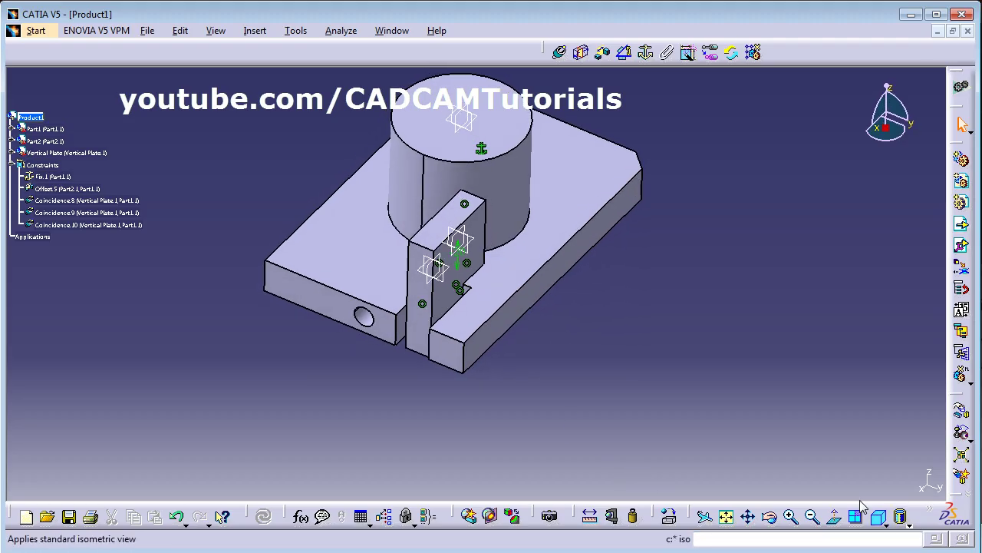
click(727, 516)
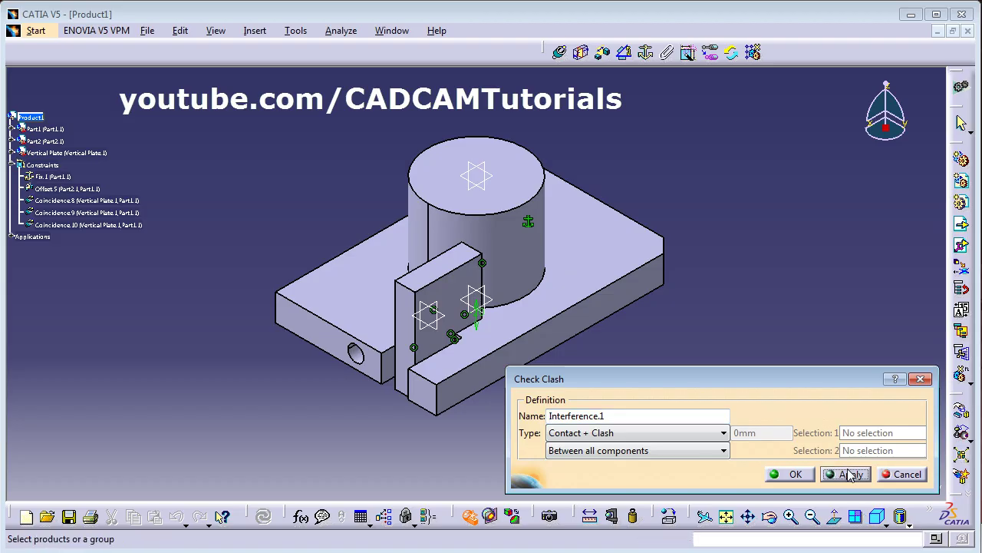
click(849, 473)
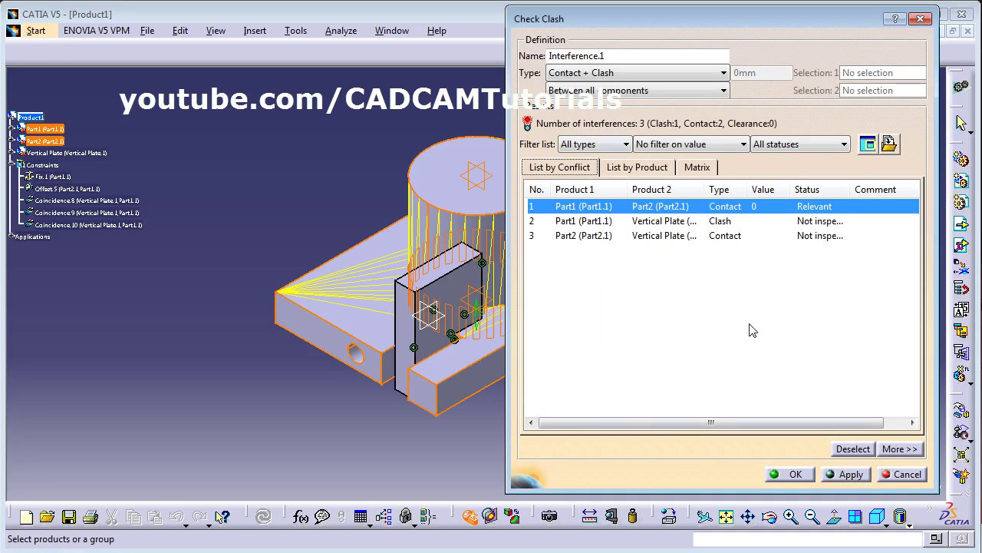
Inspect the conflict between Part1 and the Vertical Plate up close in the clash preview, and close the preview
click(723, 223)
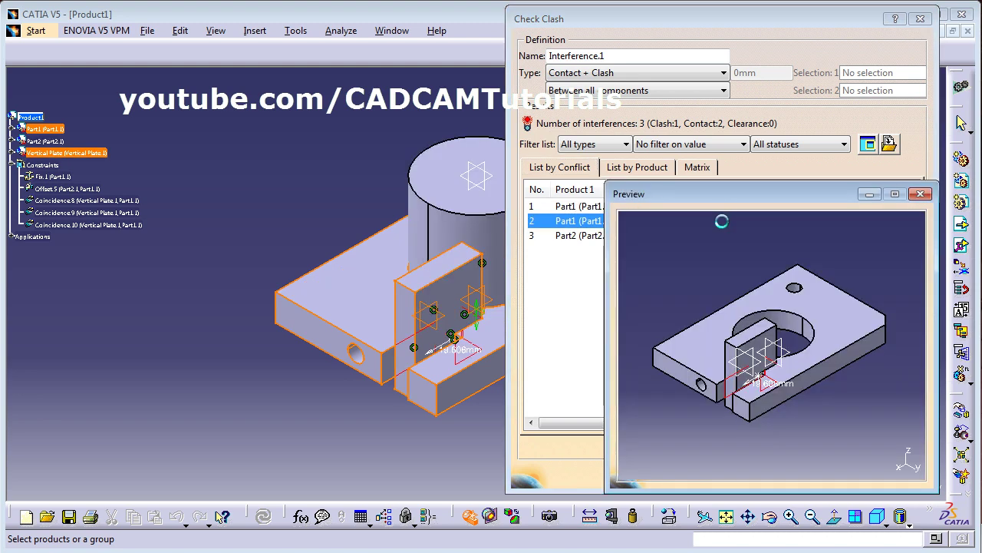
middle_drag(765, 383, 811, 447)
middle_drag(882, 387, 762, 366)
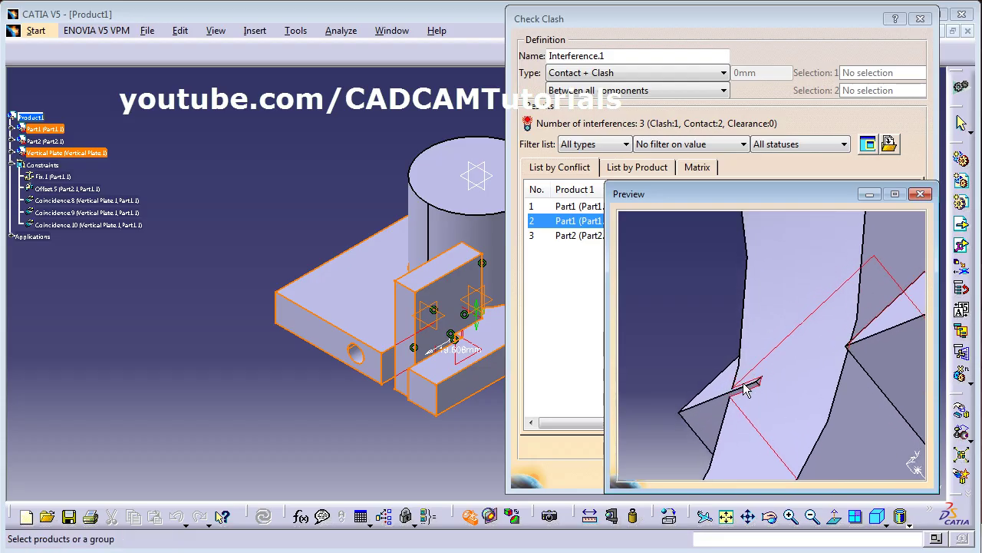
middle_drag(748, 389, 745, 251)
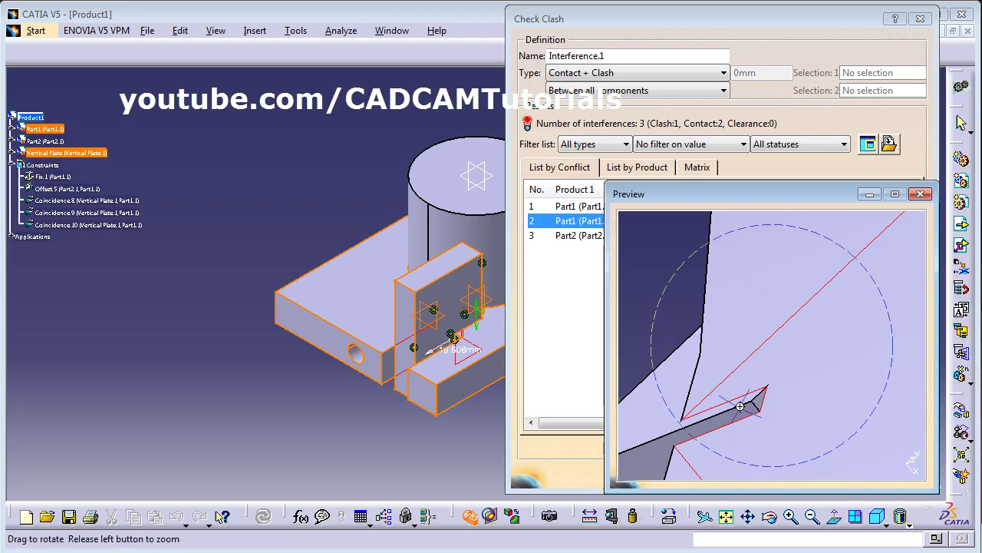
middle_drag(739, 406, 756, 478)
click(921, 193)
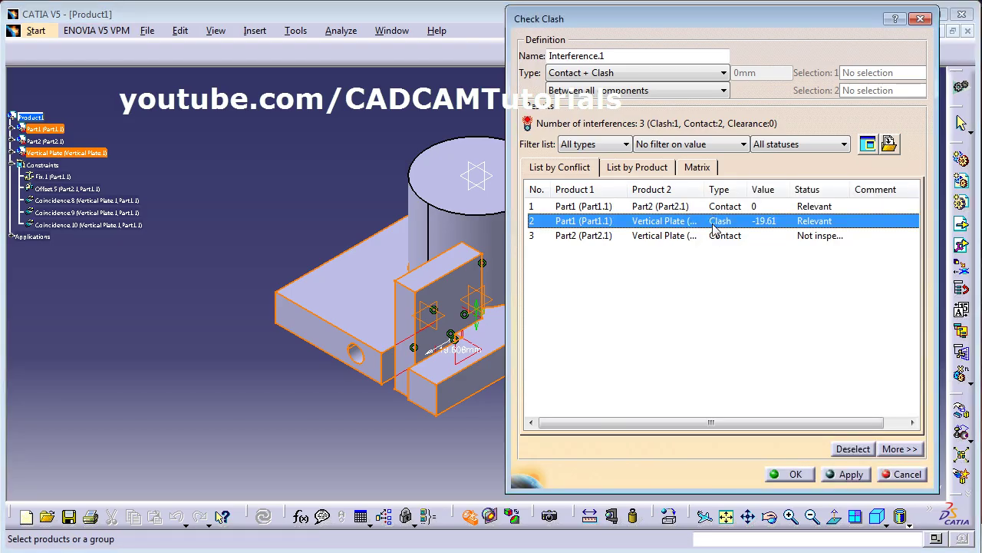
Review the listed Part1, Part2 and Vertical Plate conflicts one by one on the assembly, and exit the clash check without saving it
middle_drag(415, 351, 334, 457)
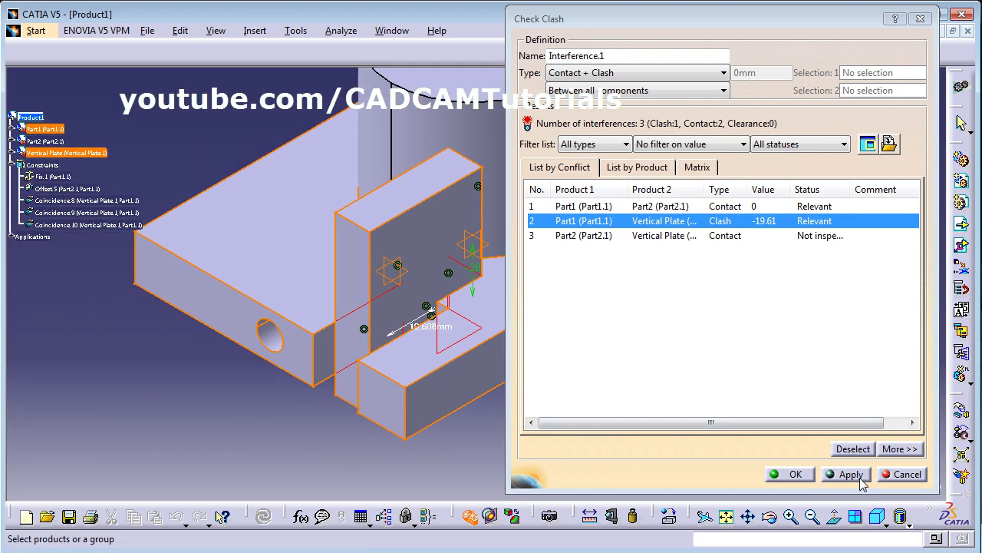
click(725, 206)
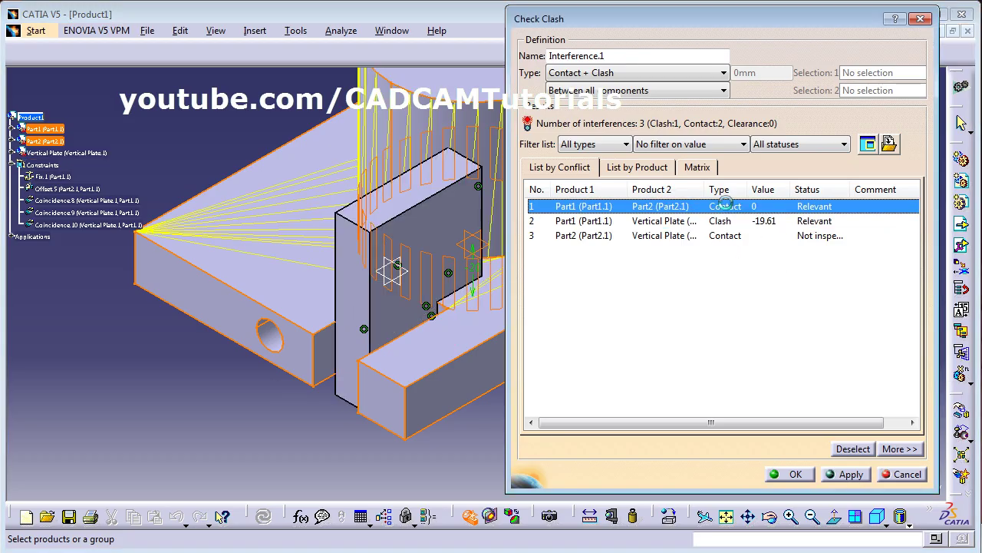
click(730, 235)
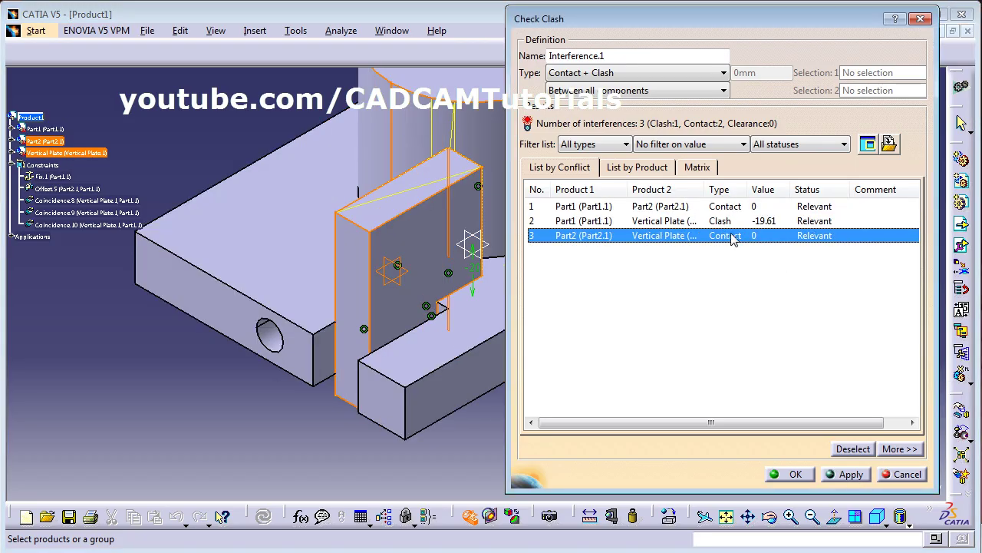
middle_drag(399, 222, 360, 194)
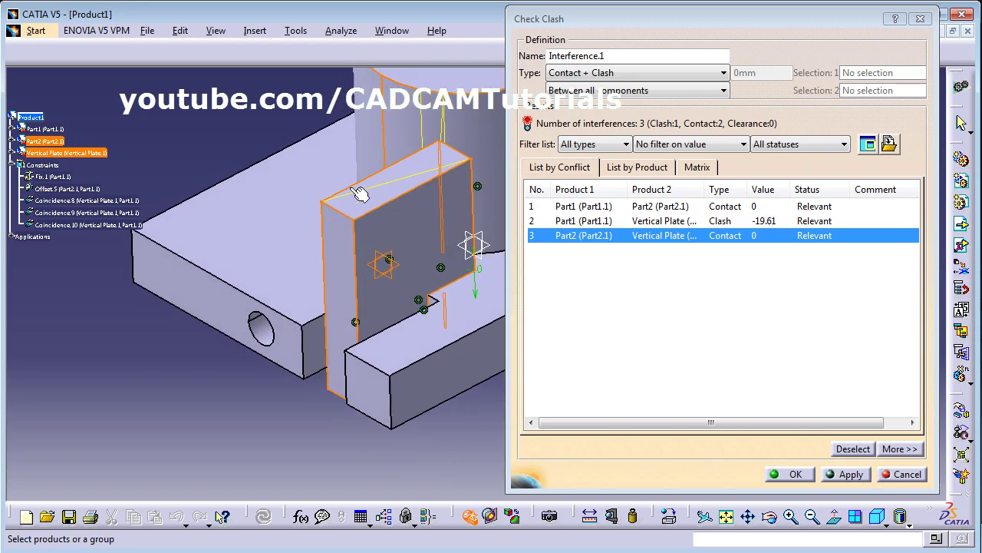
click(752, 222)
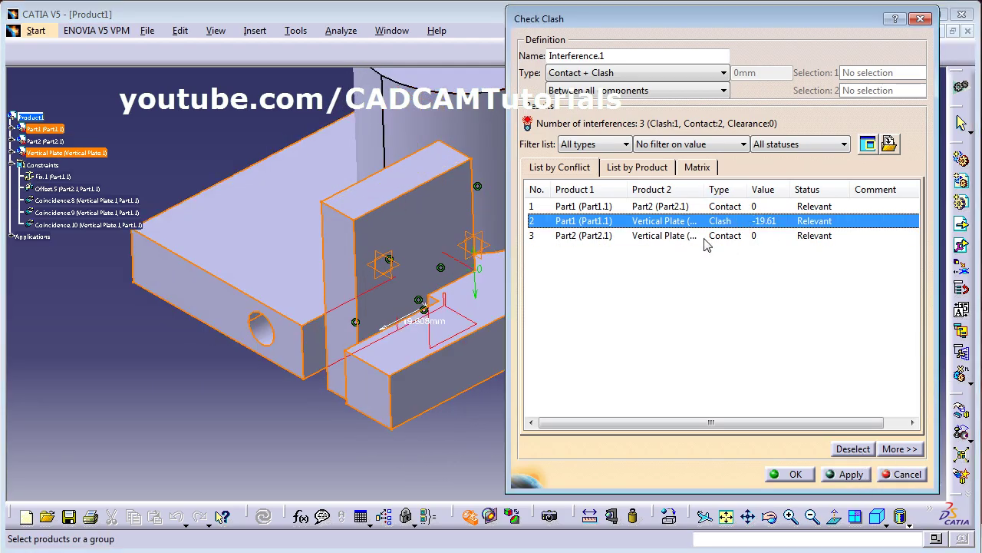
click(906, 474)
Delete the coincidence constraint between the Vertical Plate's large side face and the plate's slot side wall
middle_drag(467, 263, 345, 228)
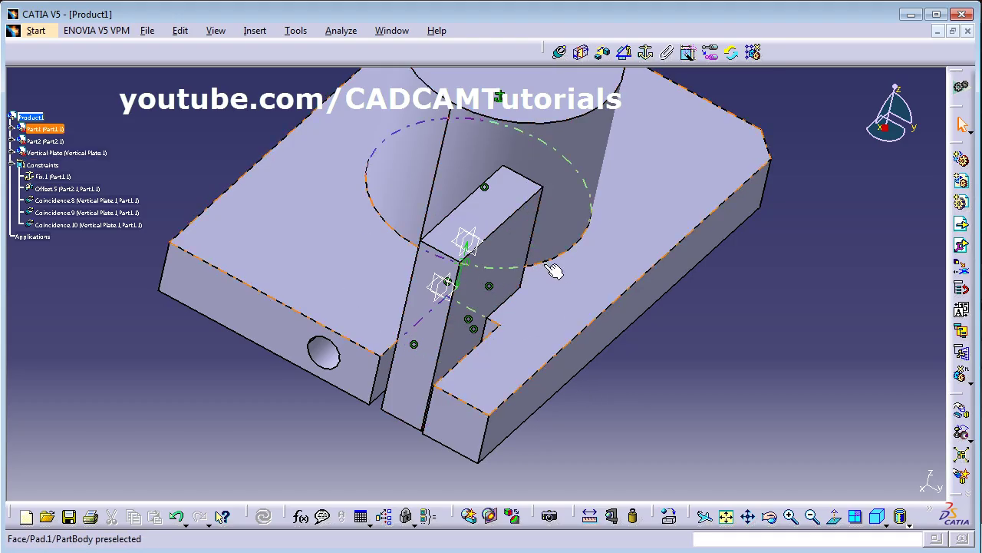
middle_drag(478, 314, 616, 374)
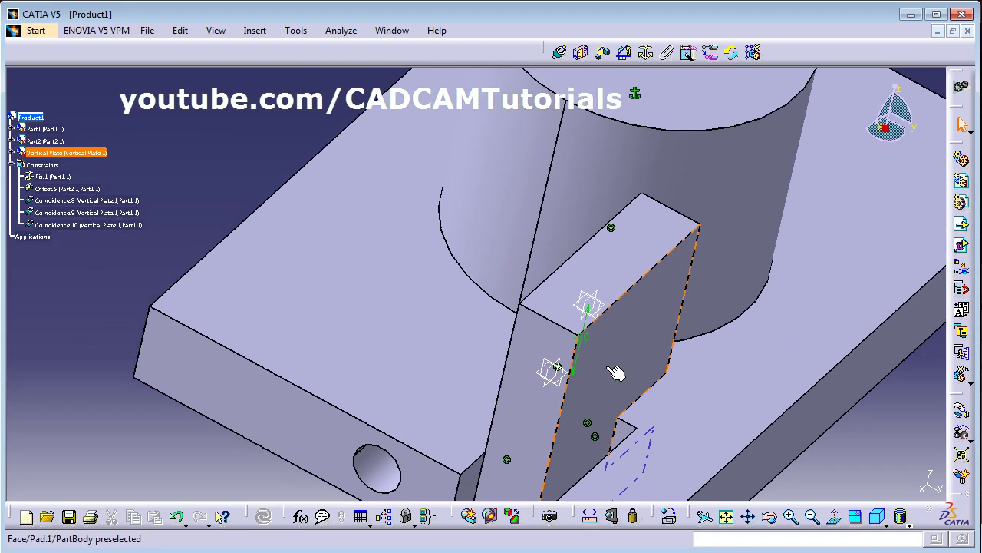
right_click(650, 379)
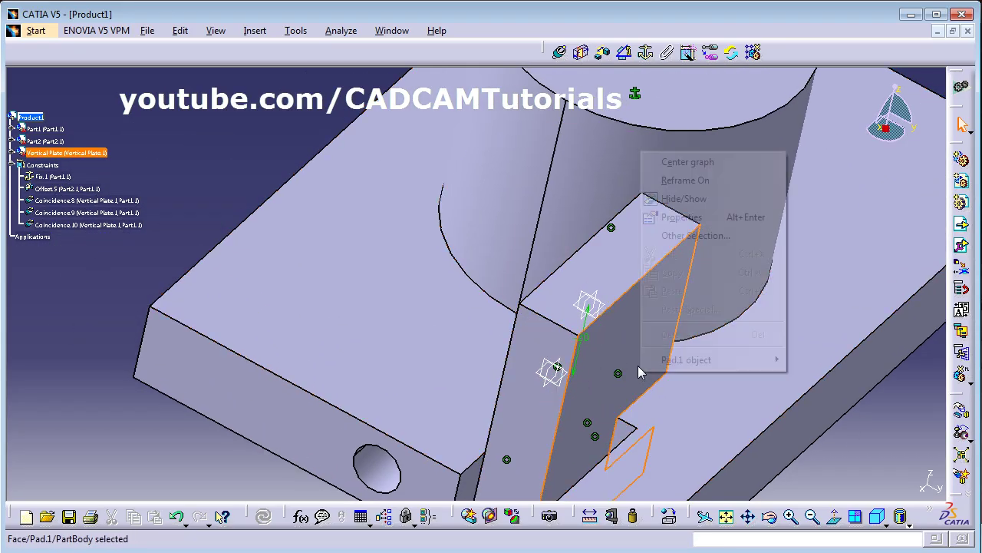
click(778, 441)
middle_drag(778, 440, 680, 329)
click(751, 416)
middle_drag(588, 290, 656, 371)
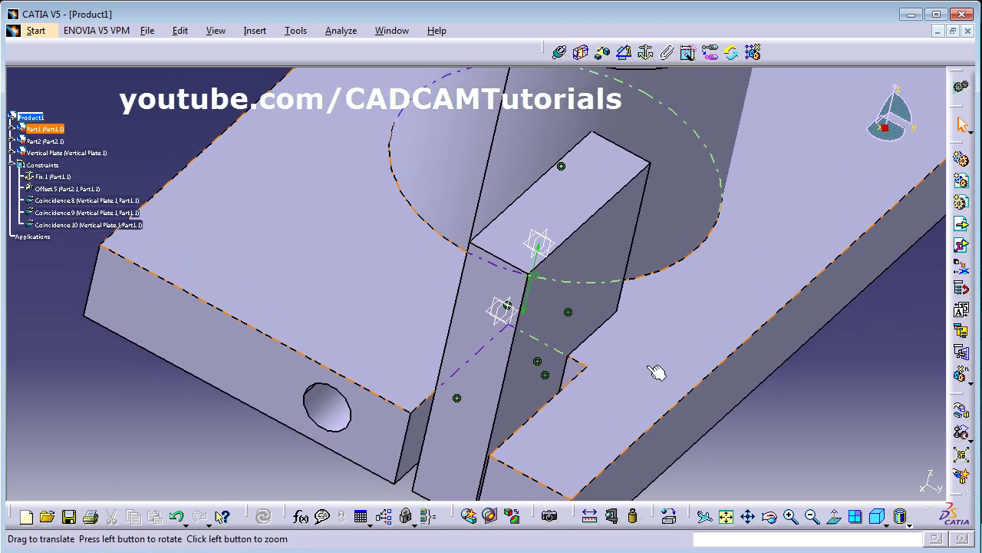
right_click(60, 224)
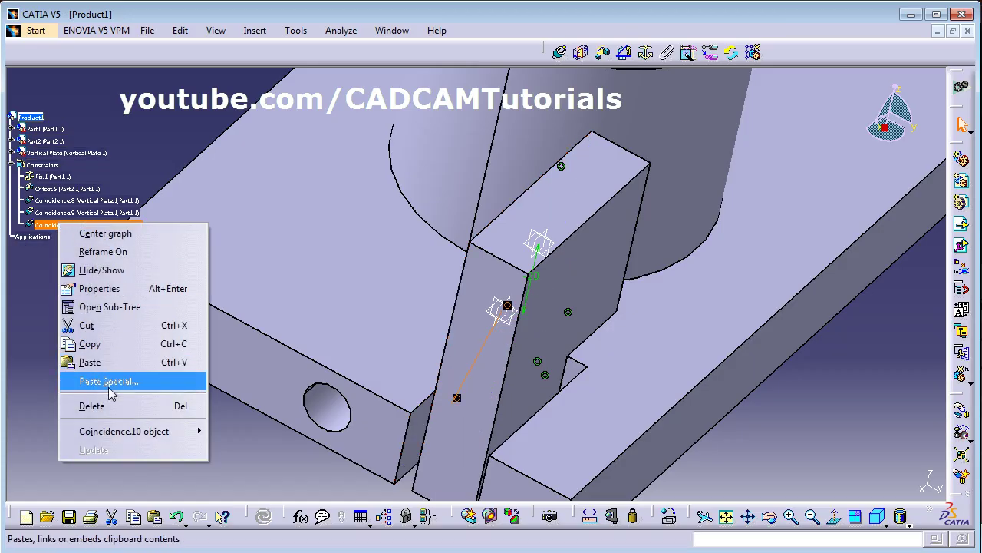
click(99, 413)
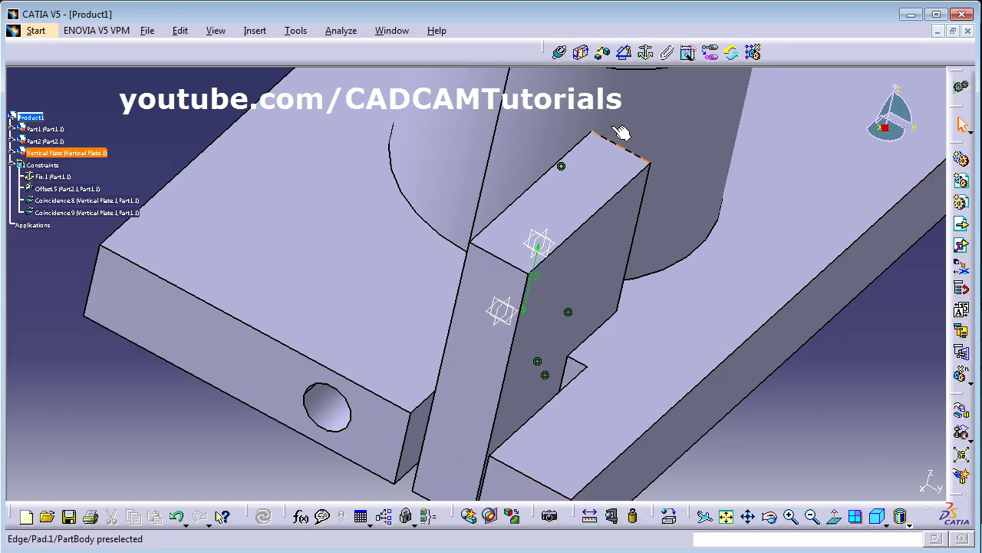
Create a coincidence constraint with Opposite orientation between the Vertical Plate's other large side face and the slot wall facing it, and update the assembly
click(562, 53)
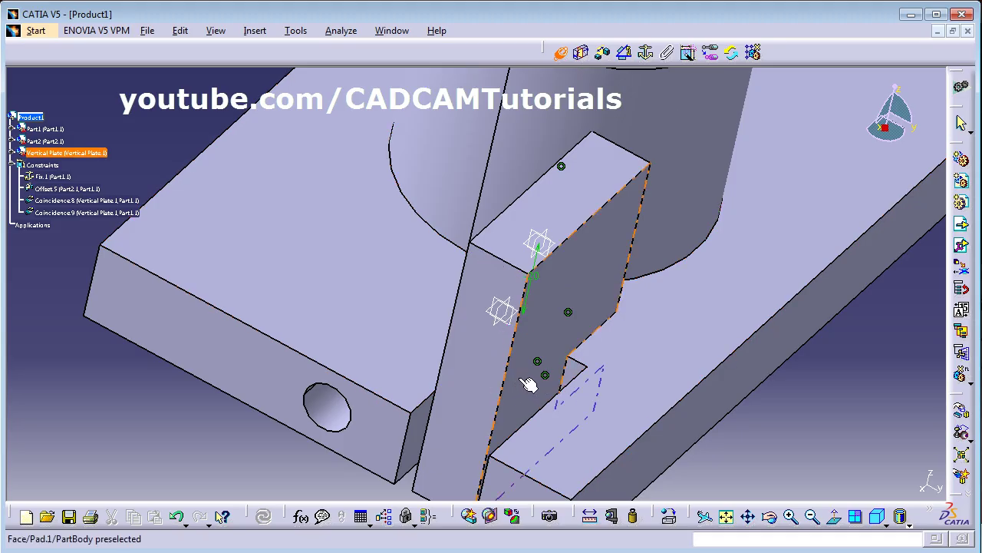
click(588, 377)
middle_drag(403, 330, 632, 430)
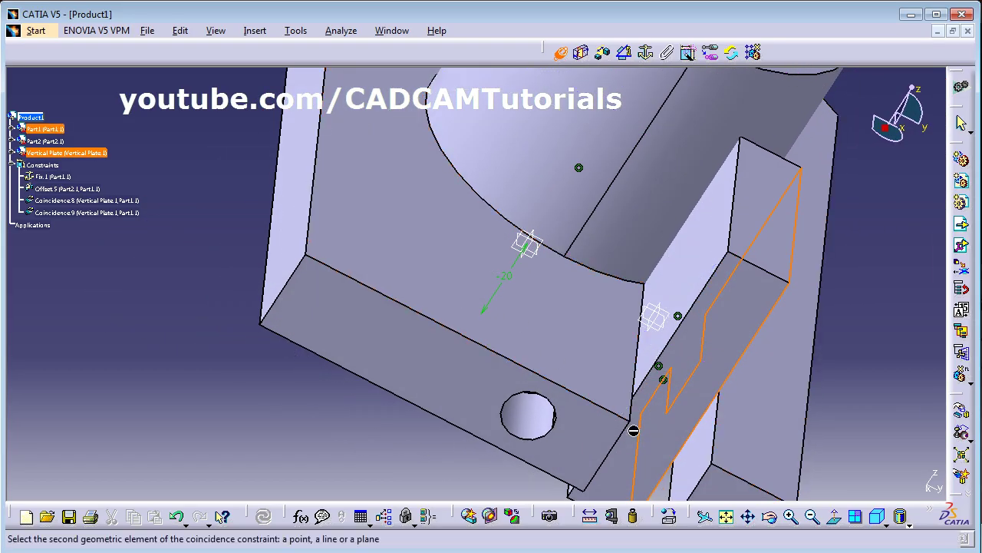
click(688, 465)
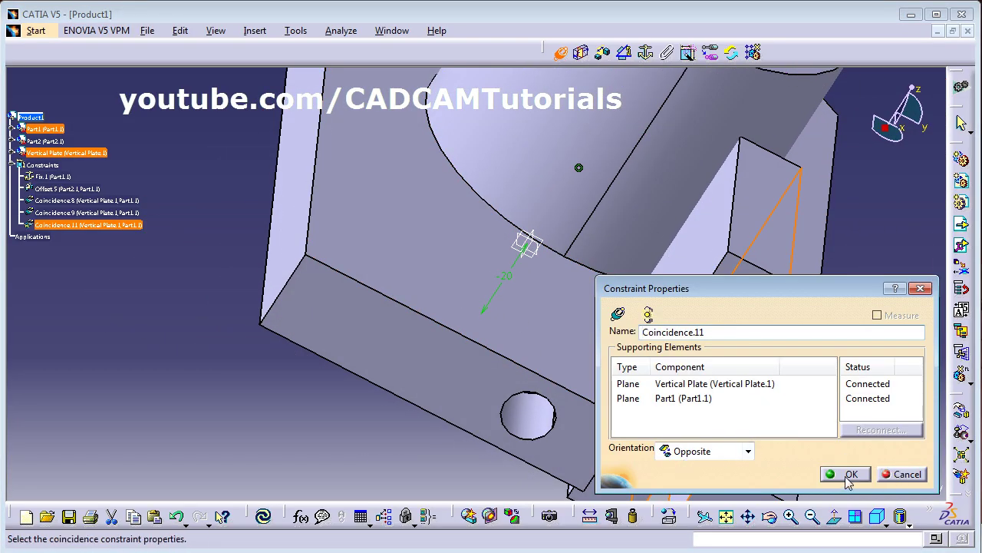
click(849, 476)
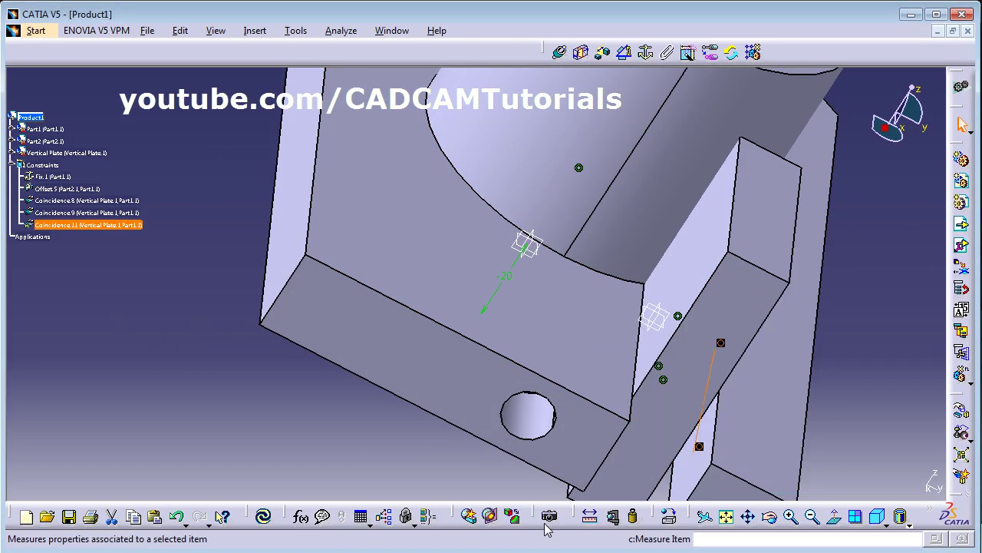
click(264, 519)
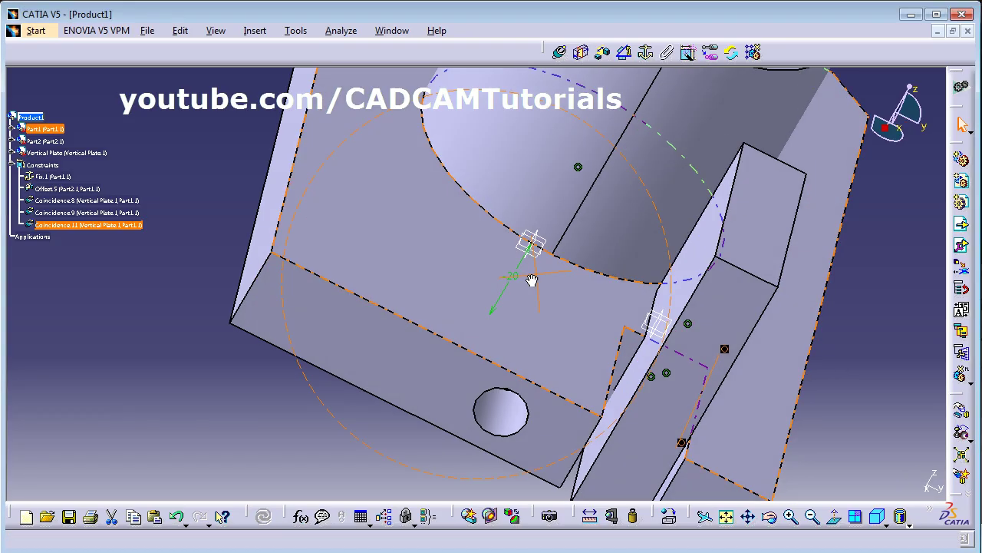
middle_drag(533, 280, 658, 446)
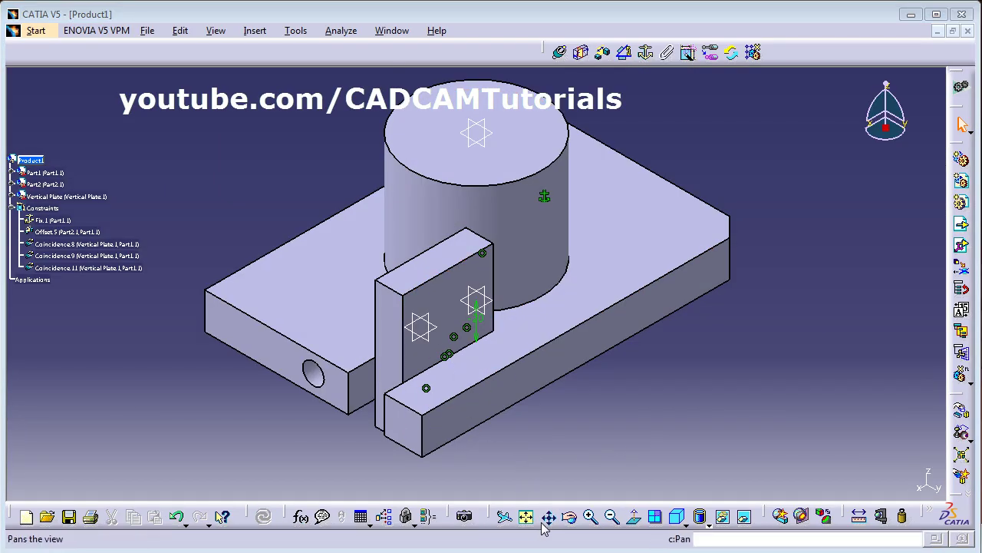
Rerun the Contact + Clash check between all components, inspect the Part1 and Vertical Plate conflict in the preview, and close the check
click(781, 518)
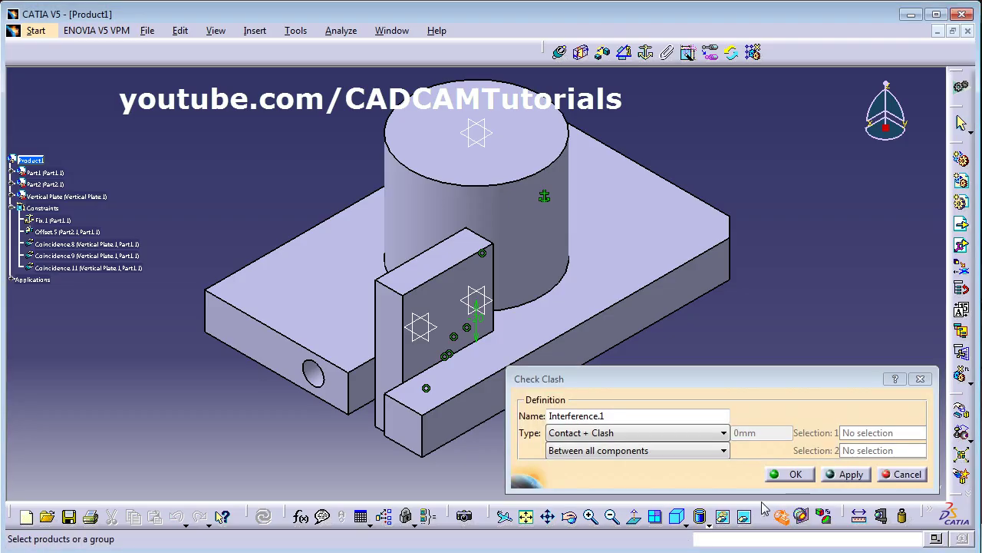
click(849, 475)
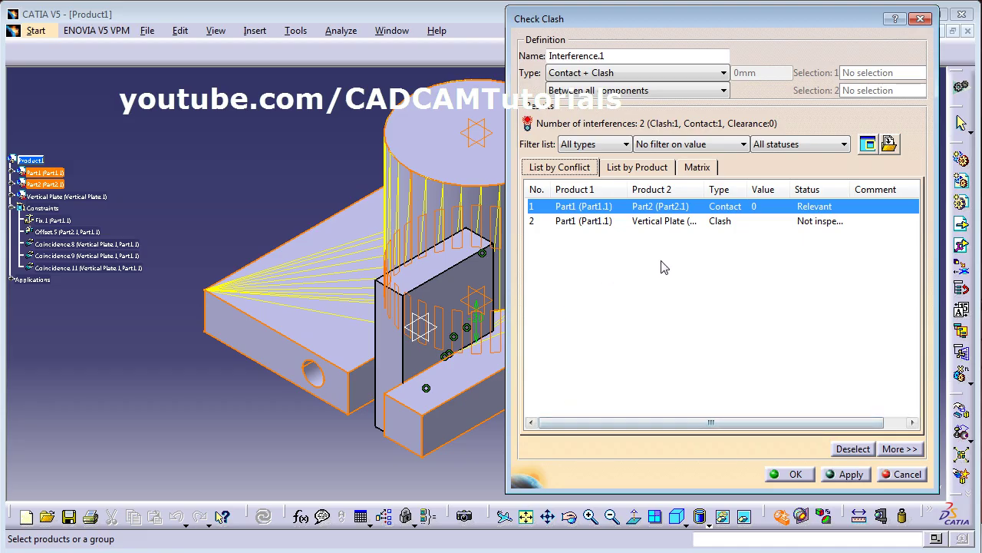
click(729, 221)
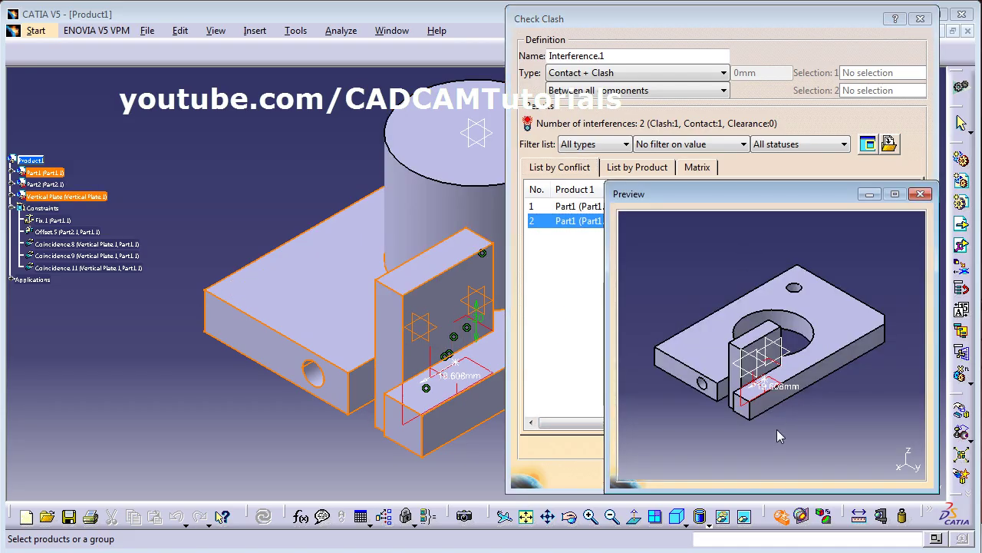
ctrl+middle_drag(779, 407, 771, 326)
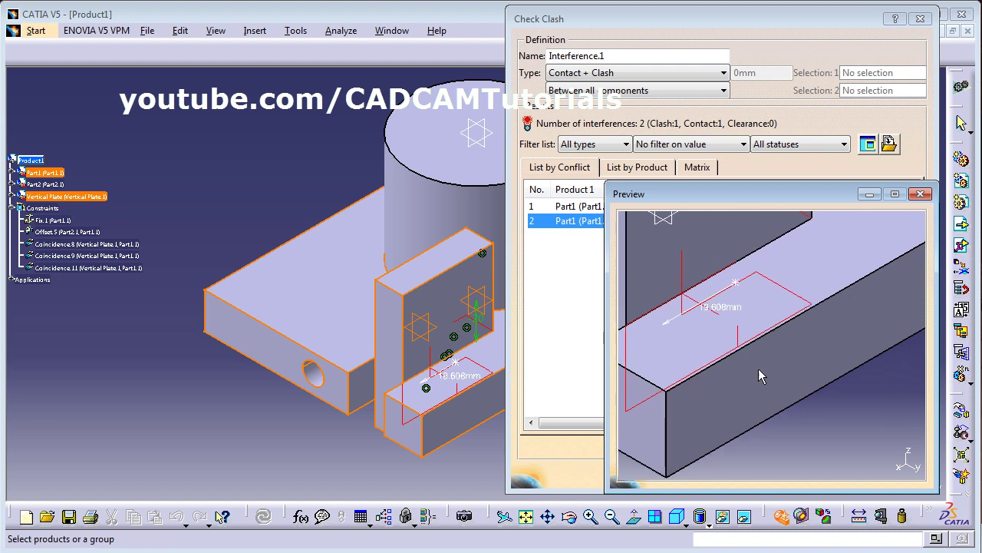
click(919, 194)
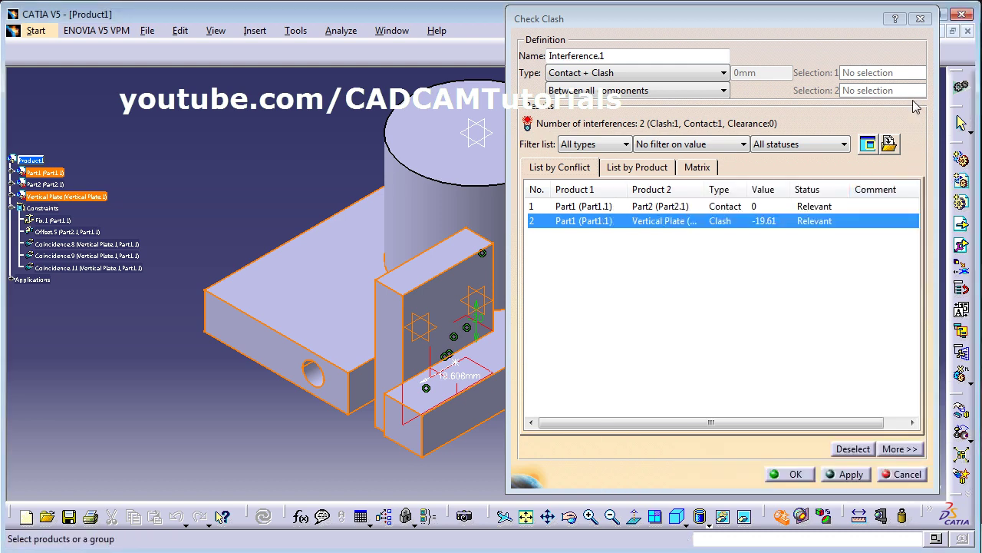
click(792, 474)
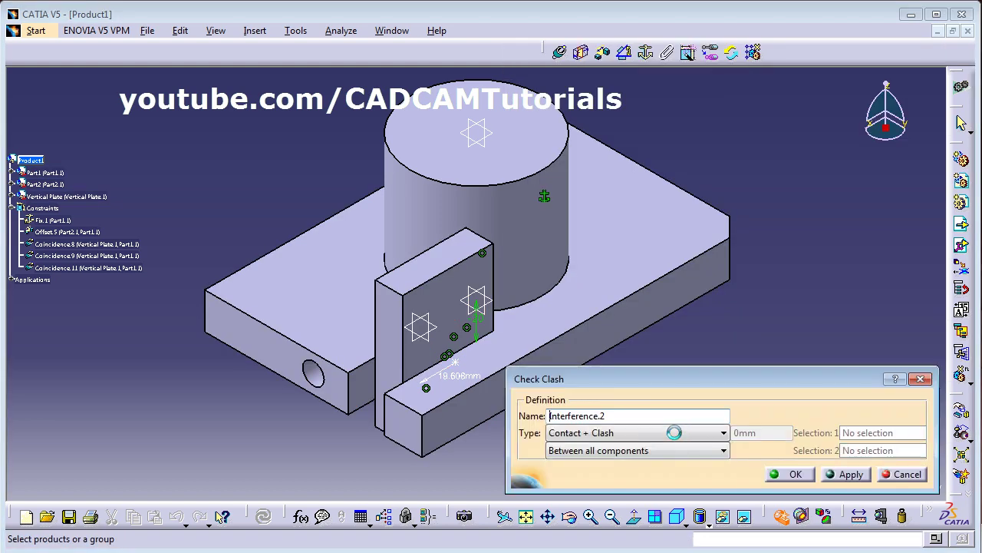
click(908, 475)
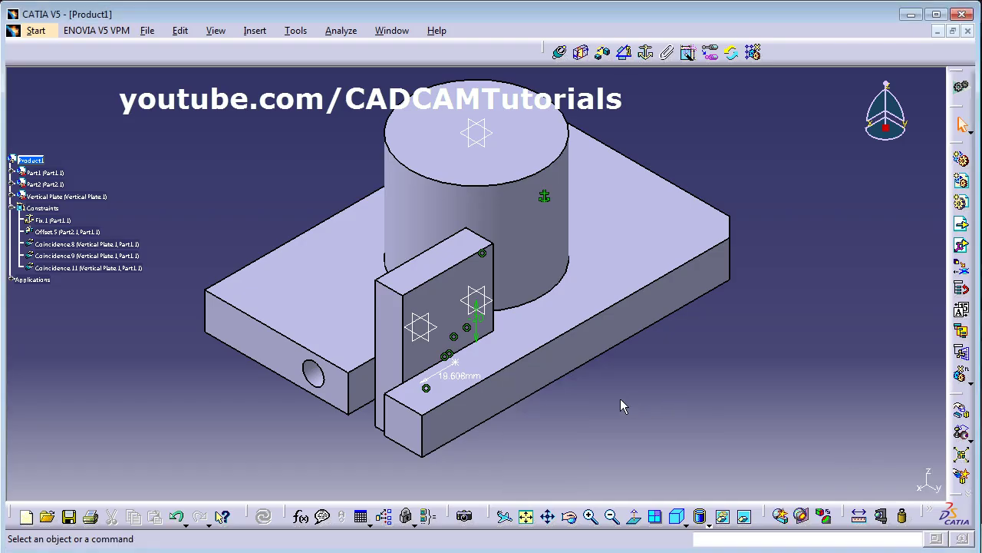
Display the assembly in Wireframe (NHR) mode and examine how the Vertical Plate's notch fits the plate's slot from the side
mouse_move(610, 375)
middle_down()
mouse_move(511, 351)
mouse_move(494, 333)
middle_up()
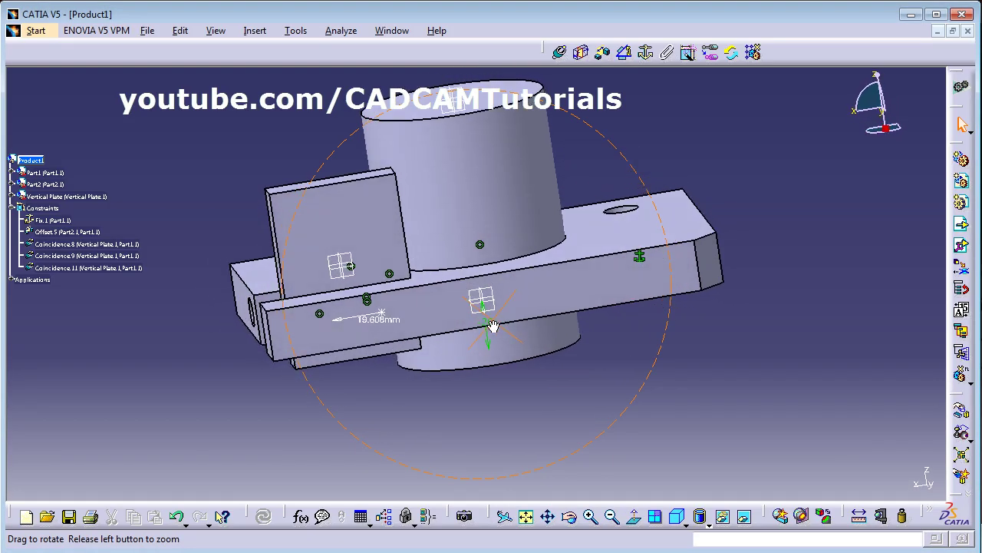
click(705, 524)
click(722, 531)
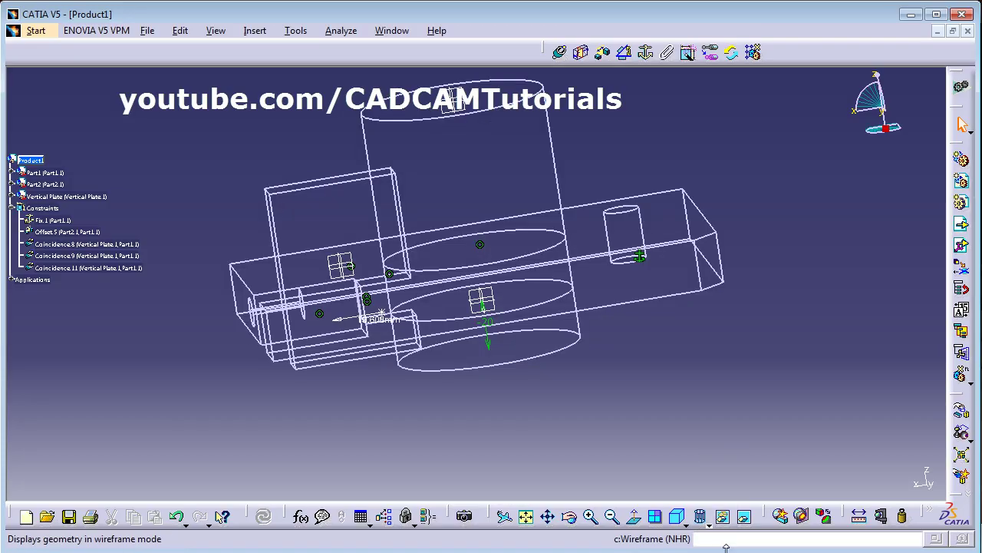
ctrl+middle_drag(333, 365, 456, 358)
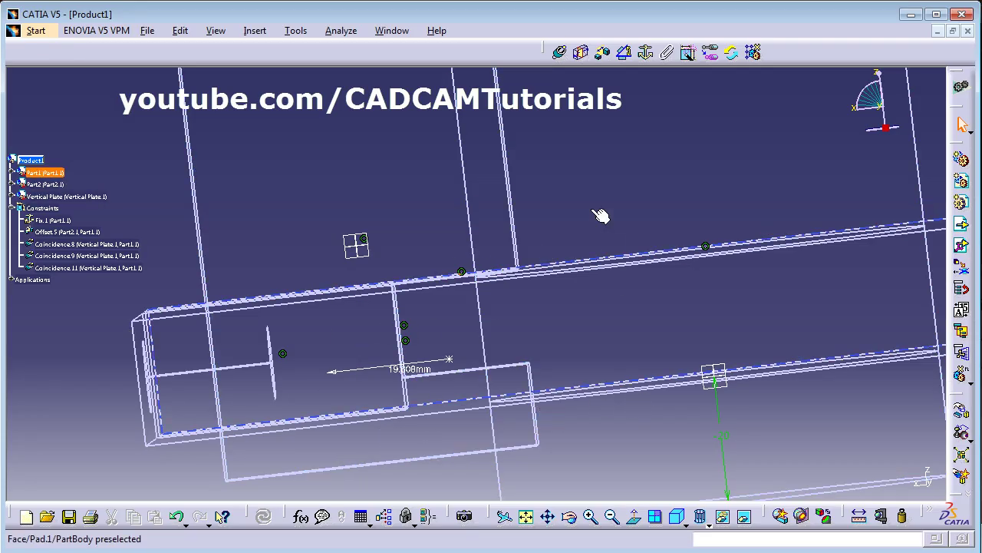
click(622, 435)
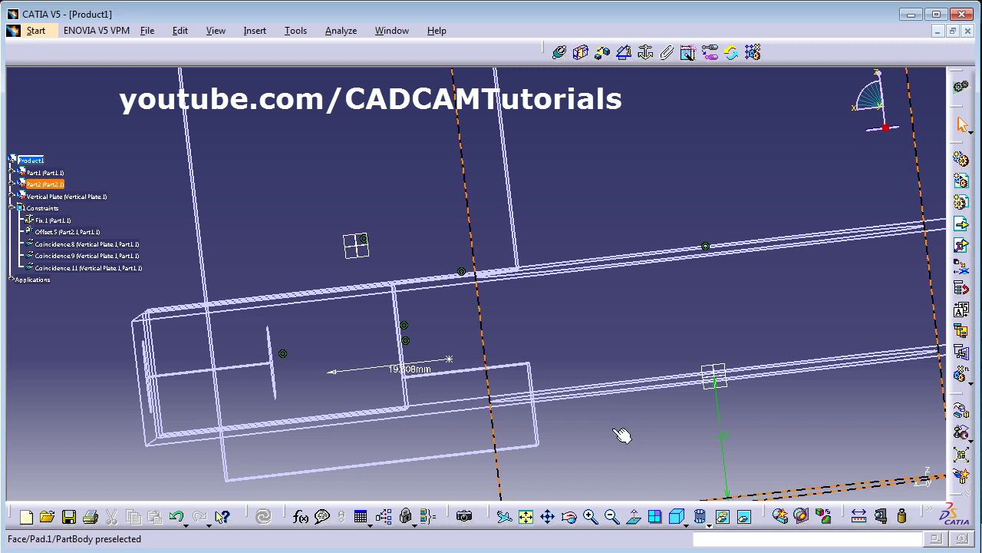